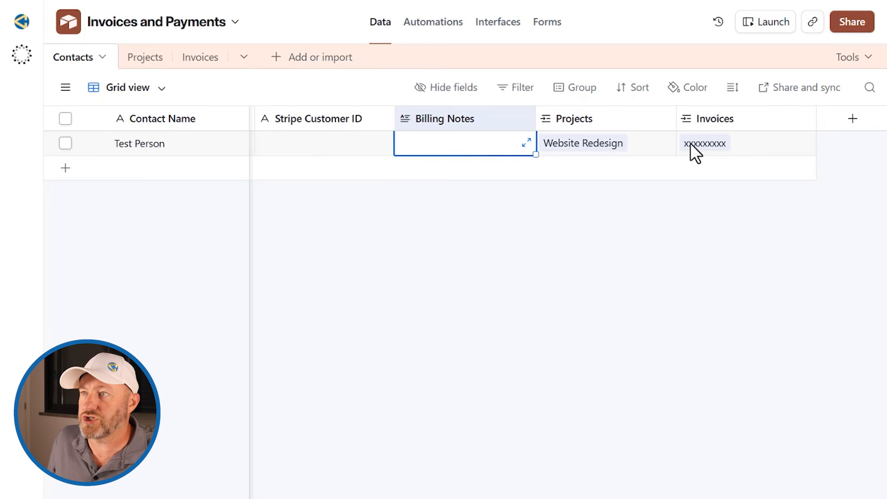
- Review the Website Redesign record's fields in the Projects table, from project status and dates through client, owner and linked invoices
left_click(153, 59)
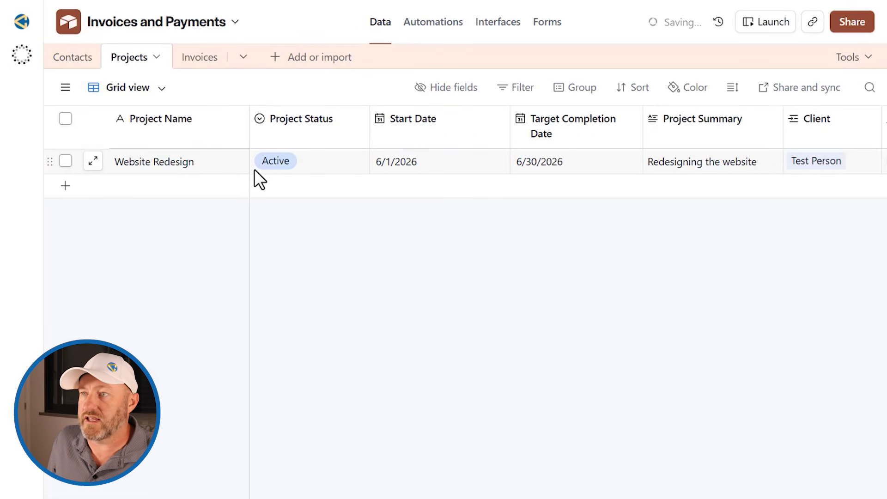
scroll(254, 169, "right", 3)
scroll(349, 147, "left", 1)
scroll(365, 162, "right", 3)
scroll(214, 198, "left", 5)
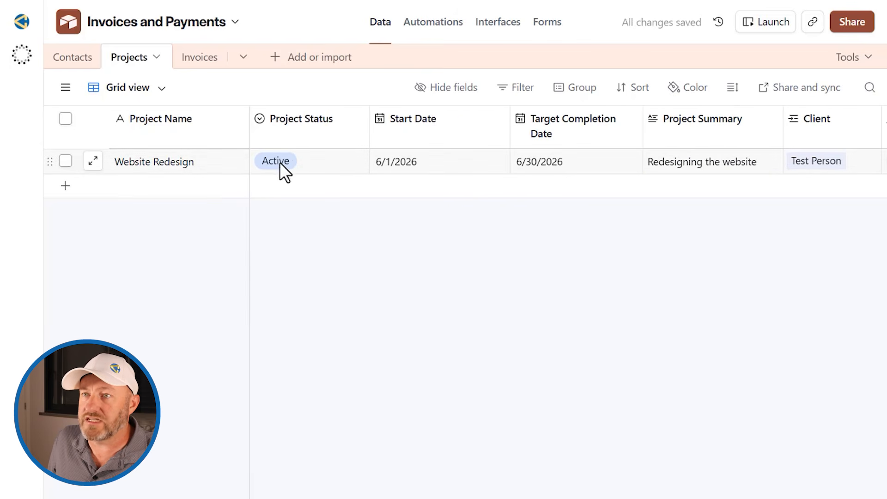
left_click(280, 162)
left_click(282, 169)
left_click(508, 245)
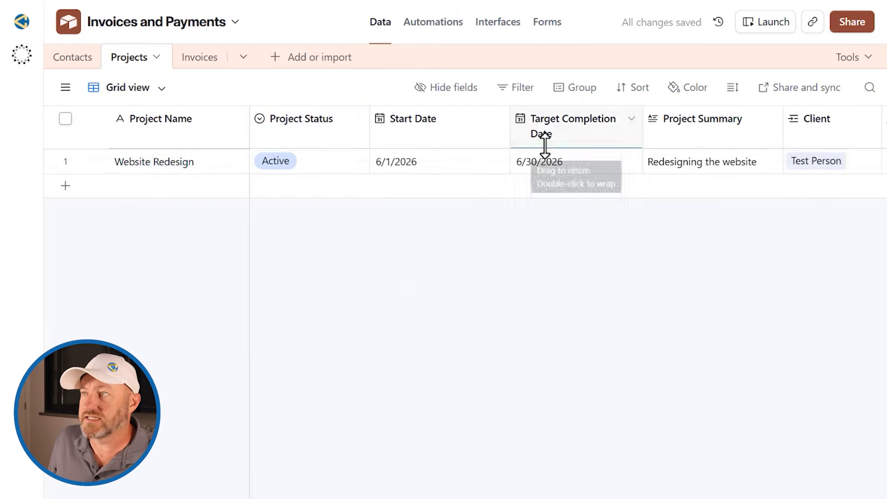
scroll(669, 192, "right", 3)
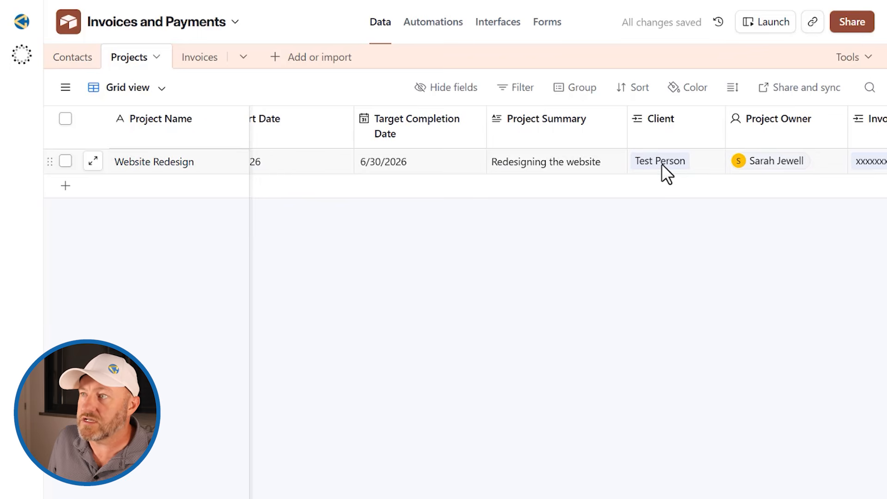
scroll(661, 164, "right", 2)
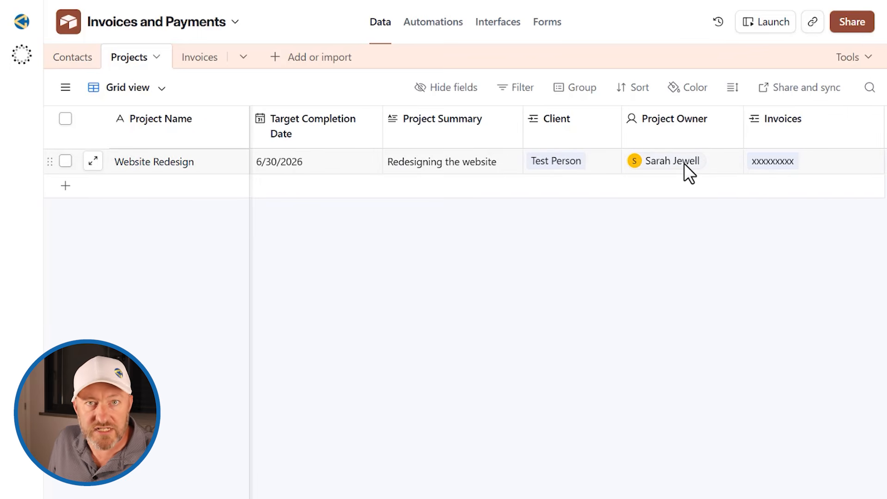
scroll(683, 162, "right", 2)
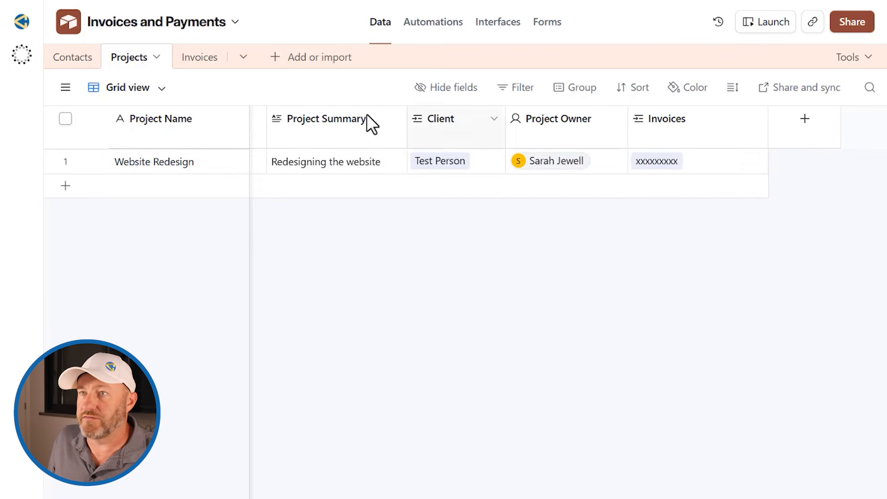
- Examine the Invoices table's fields, including invoice status, amount, Stripe details, payment status, automation tracking and client lookups
left_click(194, 59)
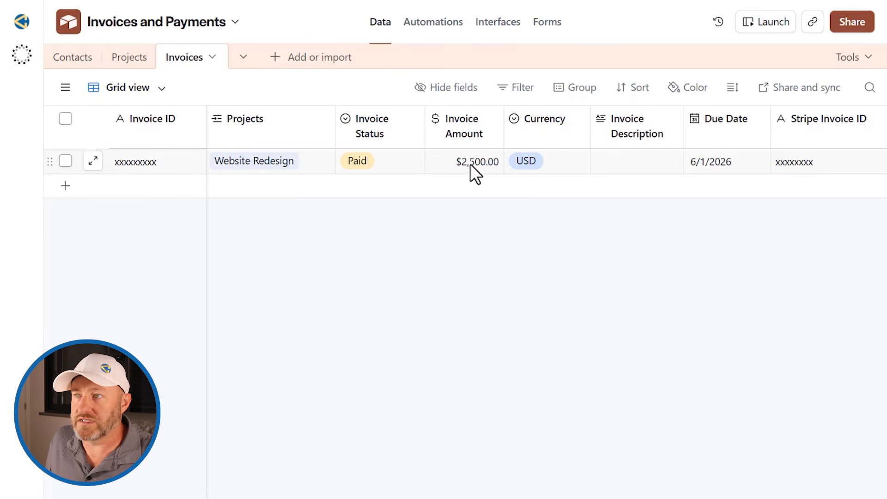
left_click(606, 160)
scroll(606, 160, "right", 5)
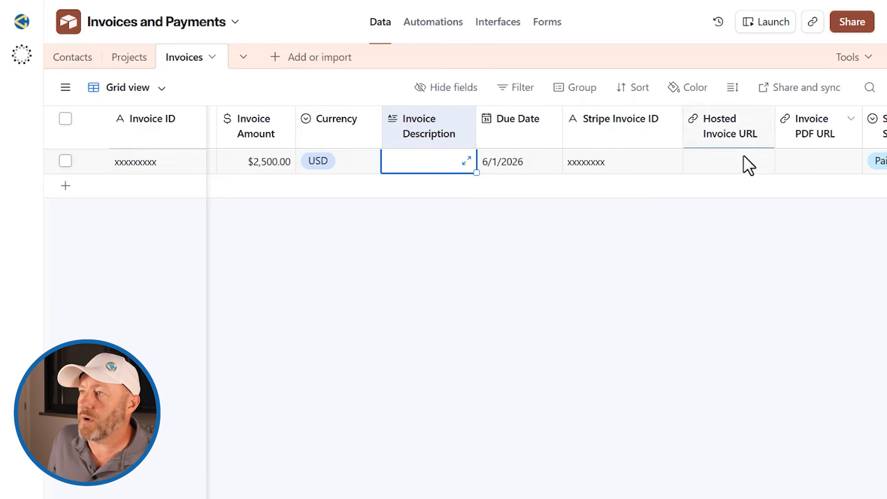
scroll(759, 166, "right", 2)
scroll(757, 164, "right", 2)
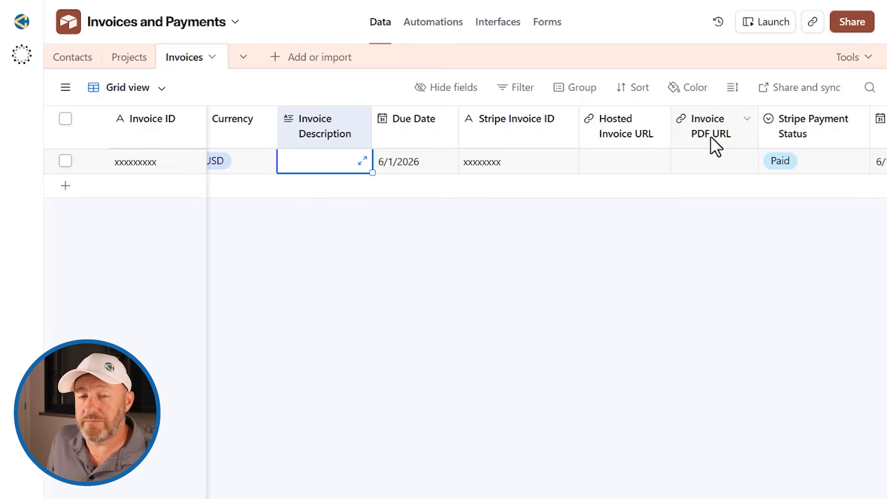
scroll(688, 167, "right", 4)
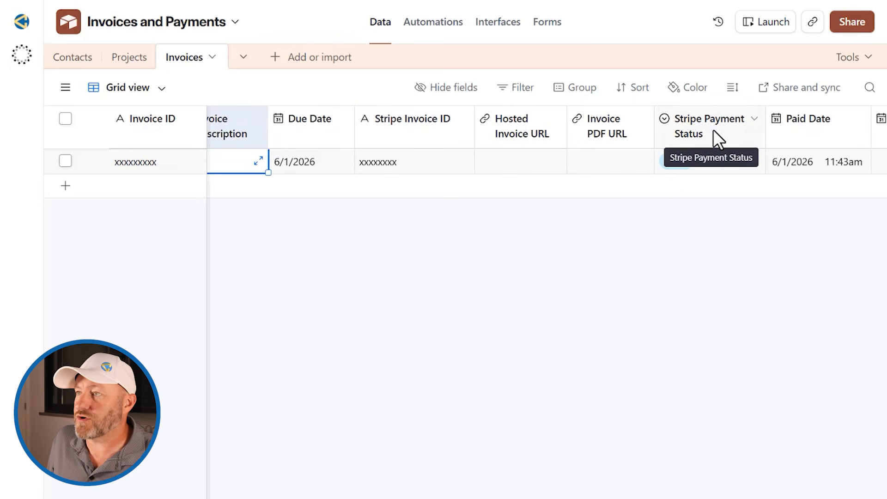
scroll(693, 222, "right", 14)
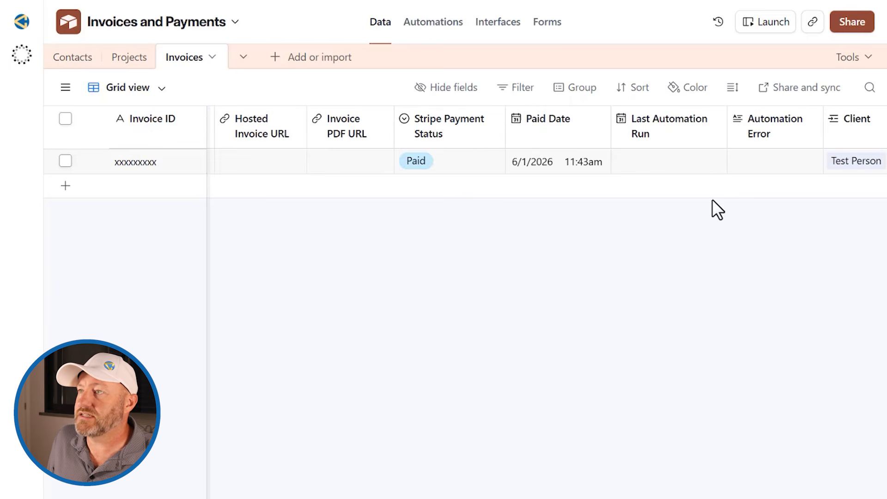
scroll(668, 196, "right", 2)
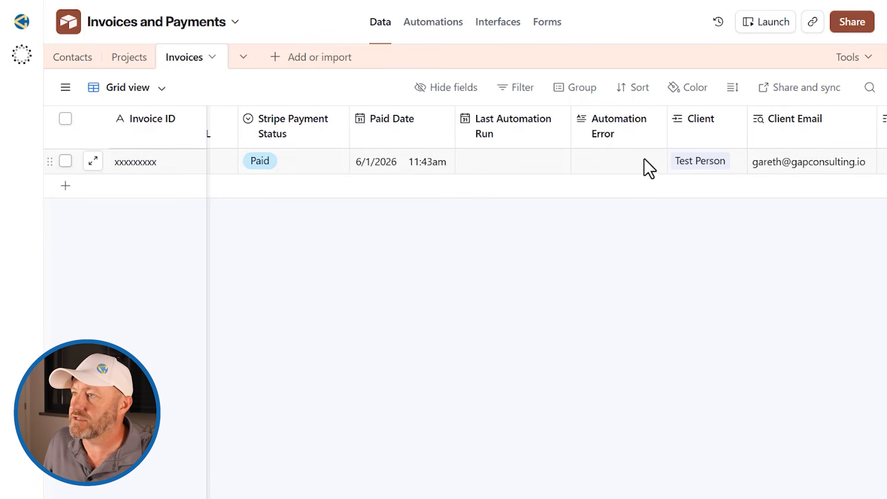
scroll(643, 164, "right", 3)
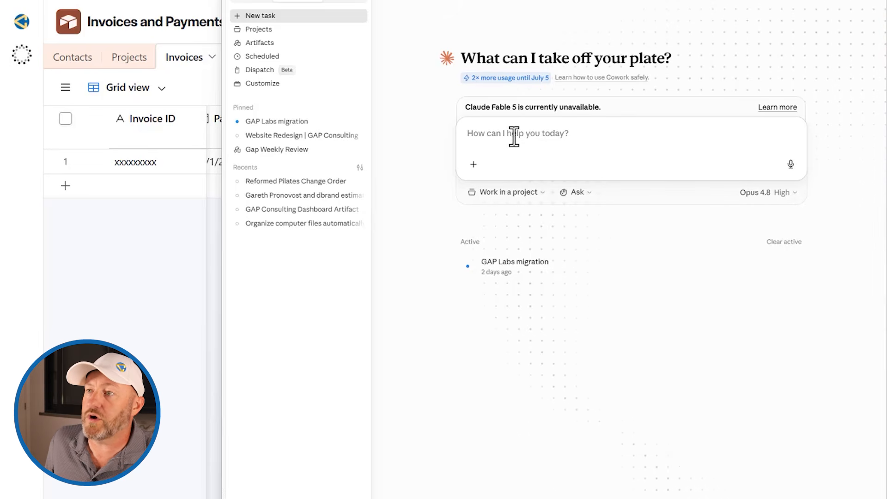
- In Claude, check which connectors are enabled for a new task and go to the prompt field
left_click(473, 165)
mouse_move(513, 210)
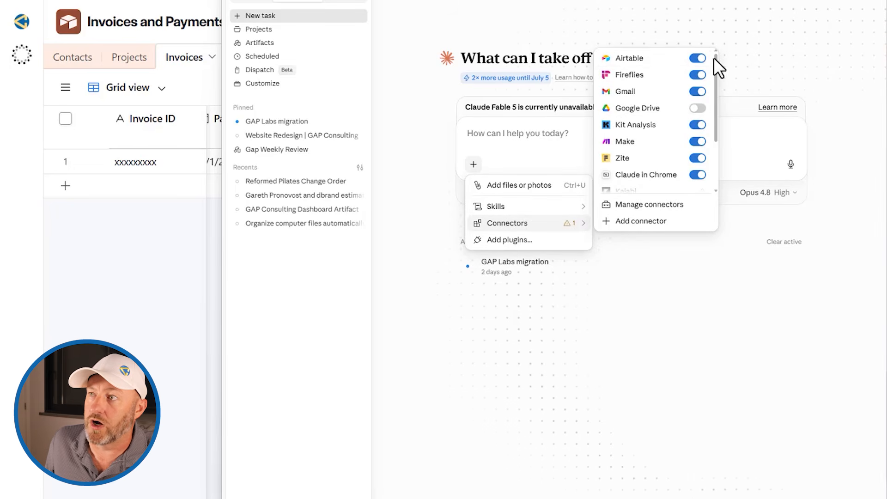
left_click(509, 136)
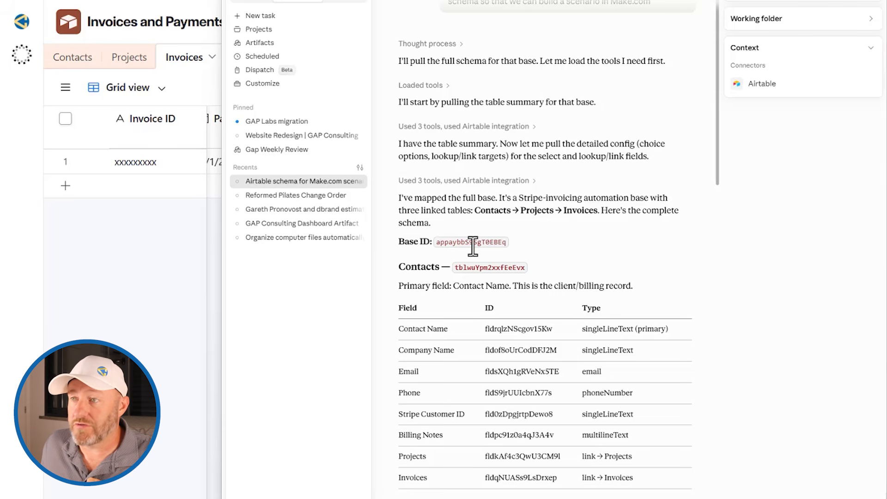
- Read Claude's breakdown of the Airtable base schema, covering table fields, relationships, Make build notes and architecture questions
scroll(473, 246, "up", 2)
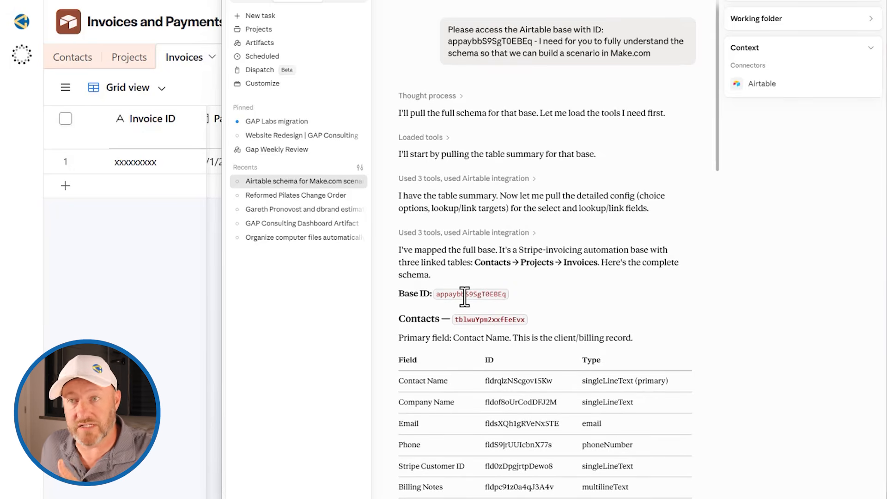
scroll(505, 264, "down", 2)
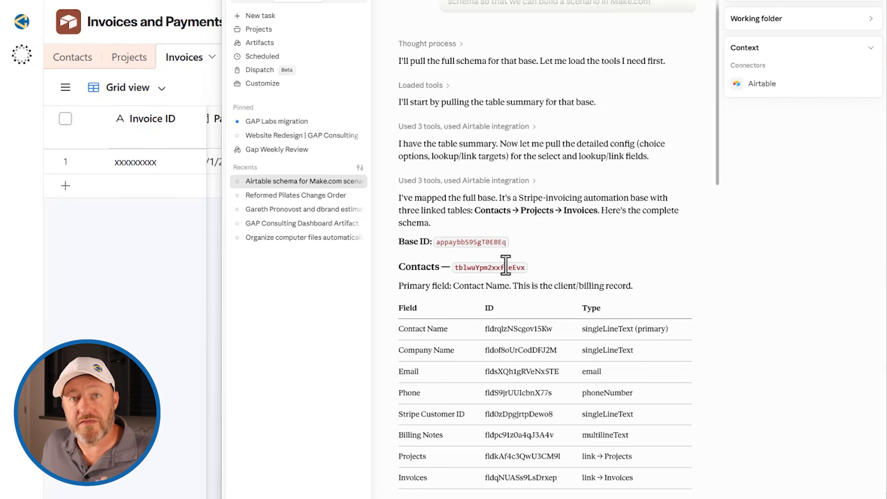
scroll(505, 264, "down", 2)
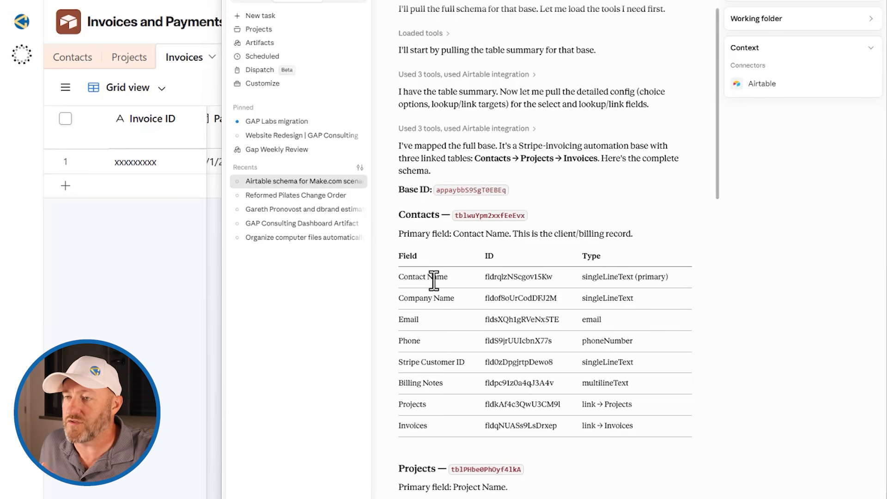
scroll(621, 305, "down", 10)
scroll(616, 303, "down", 15)
scroll(617, 303, "down", 5)
scroll(617, 305, "up", 2)
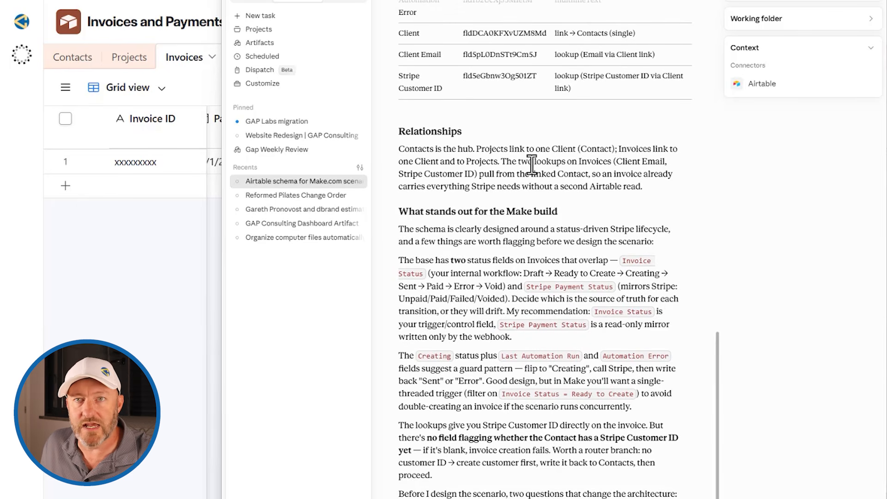
scroll(531, 165, "down", 2)
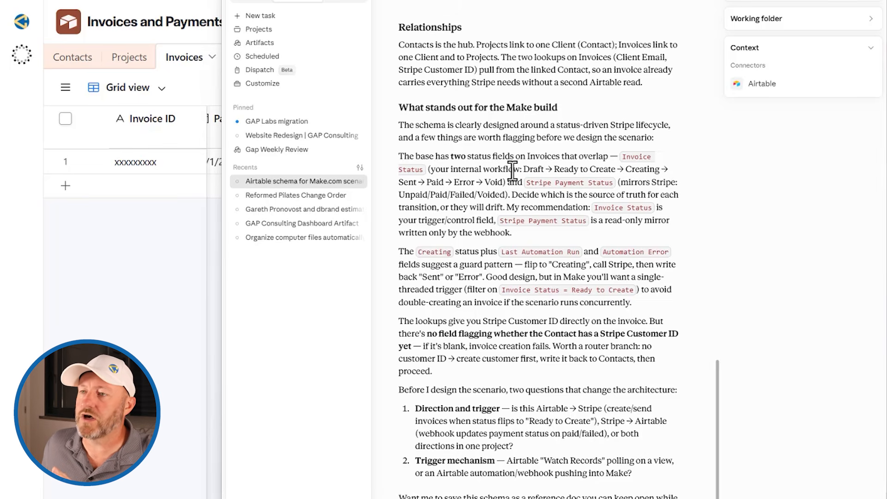
scroll(513, 170, "down", 2)
scroll(522, 212, "up", 2)
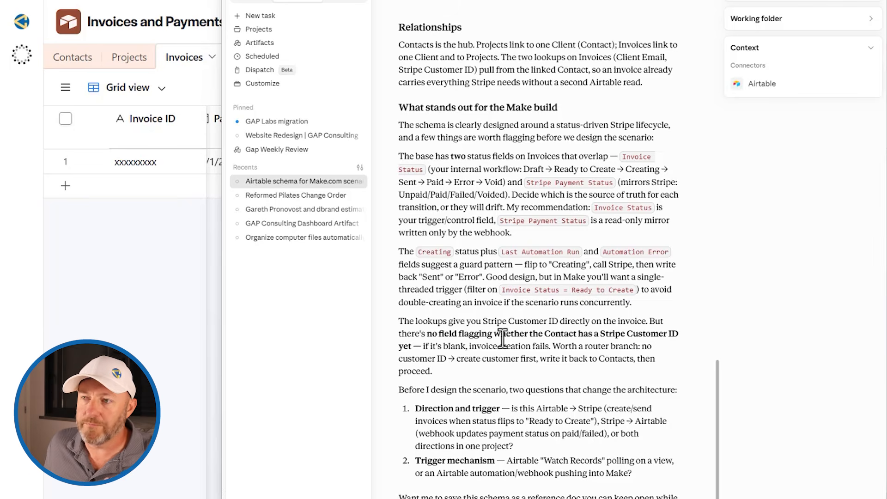
scroll(537, 378, "down", 2)
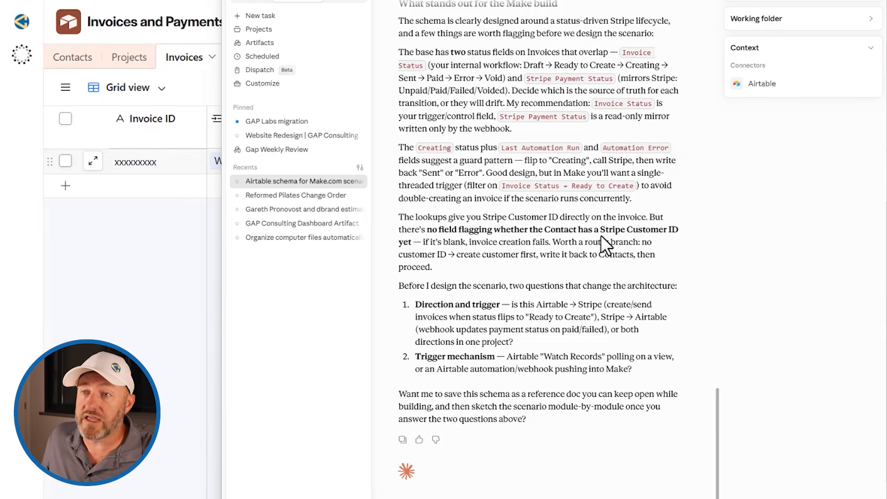
- Switch back to Airtable and view the Invoice Status options on the existing invoice
left_click(123, 246)
left_click(382, 169)
left_click(381, 169)
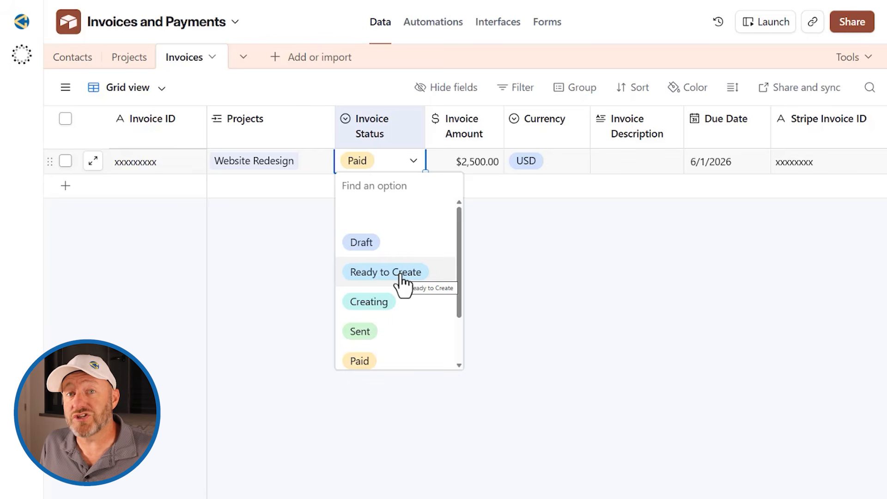
- Add a new record to the Invoices table and link it to the Website Redesign project
left_click(143, 189)
left_click(142, 189)
left_click(107, 244)
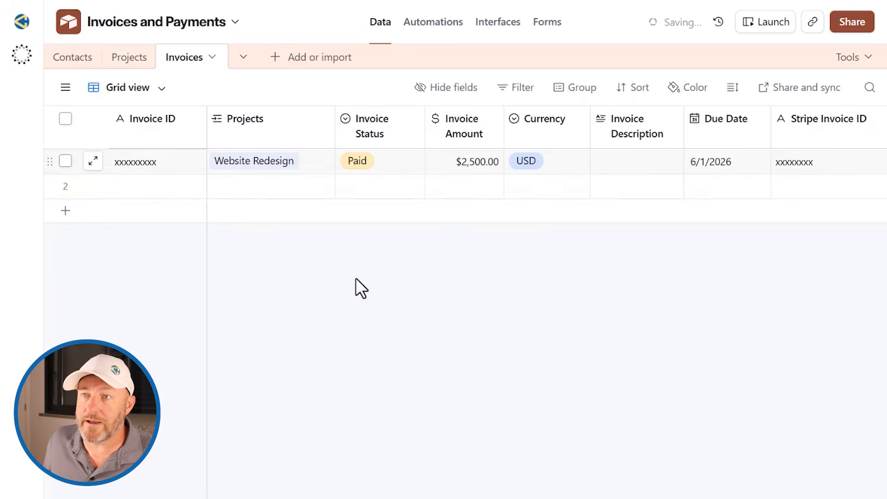
double_click(220, 187)
left_click(252, 277)
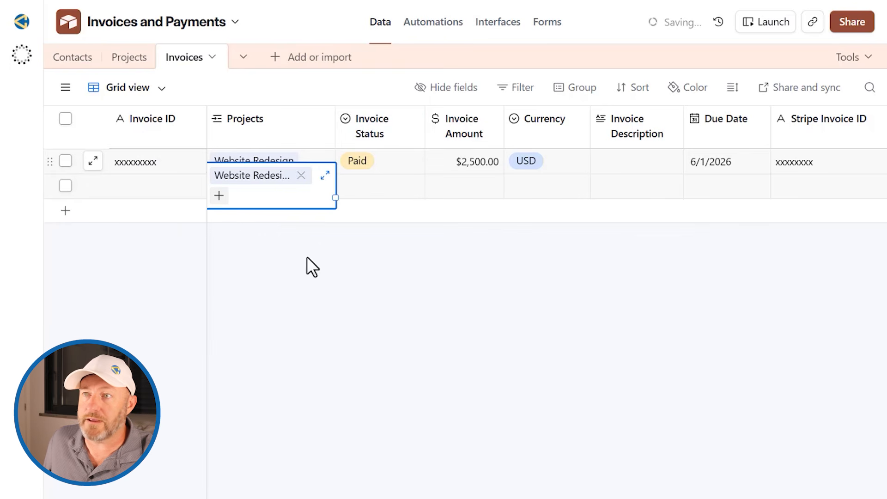
- Link the new invoice's Client field to the existing test contact, then view and close that contact's record
scroll(407, 180, "right", 5)
scroll(407, 179, "right", 10)
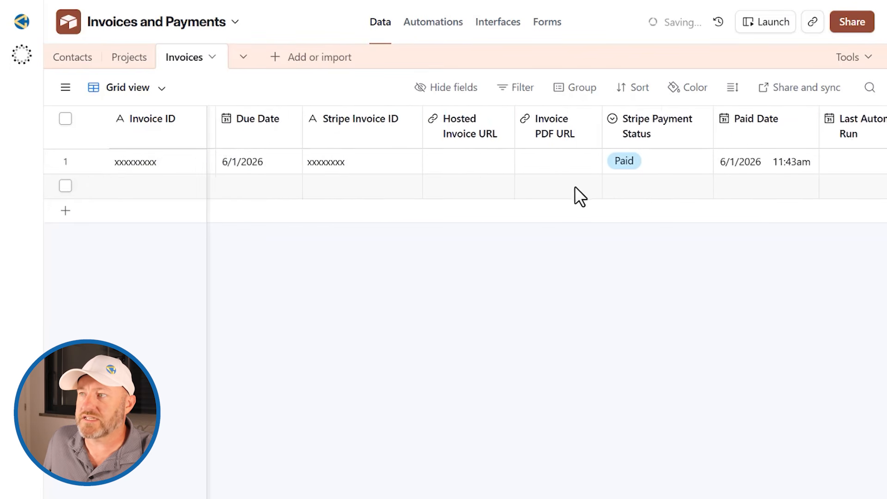
left_click(680, 188)
left_click(680, 186)
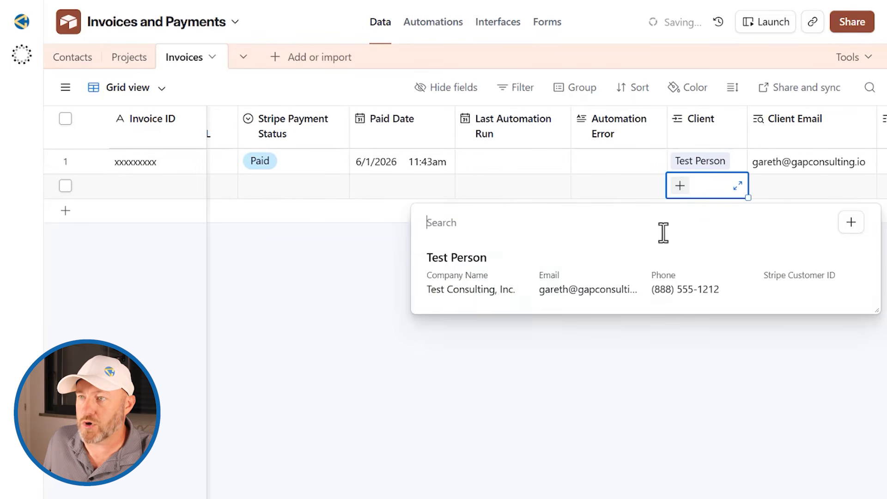
left_click(503, 282)
left_click(681, 187)
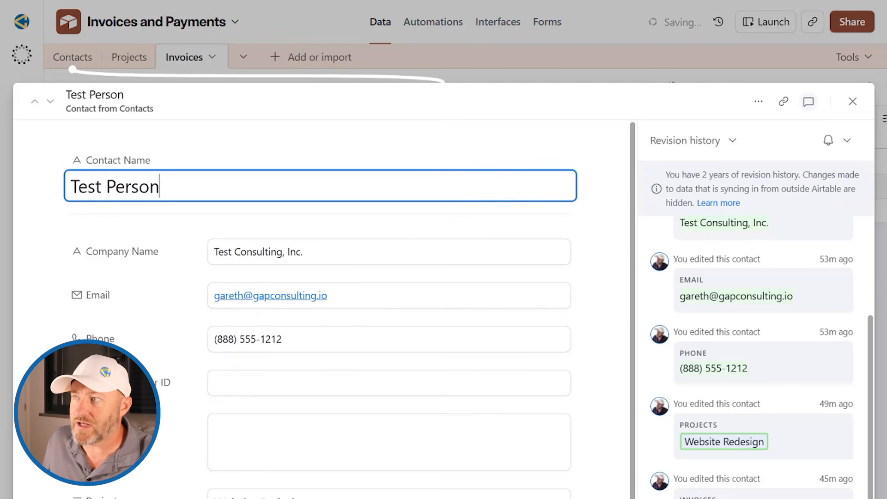
left_click(852, 102)
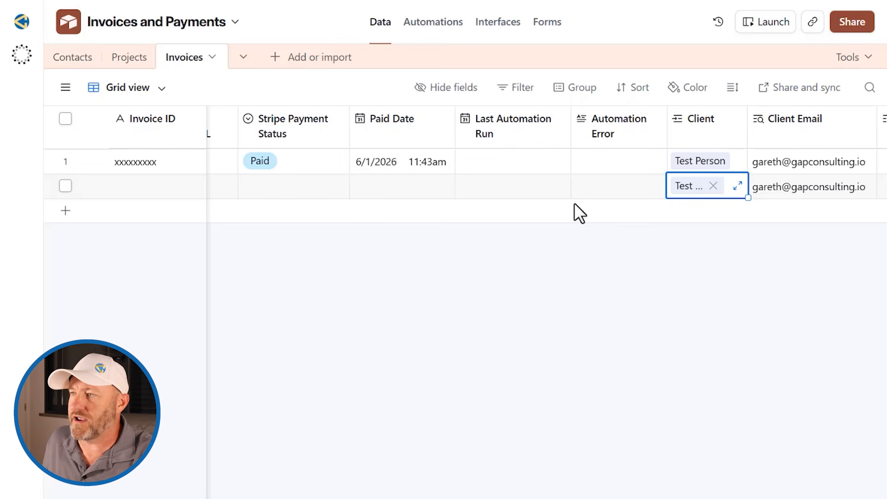
- Fill in the new invoice with an amount of 1000, currency USD and invoice status Draft
scroll(477, 190, "left", 8)
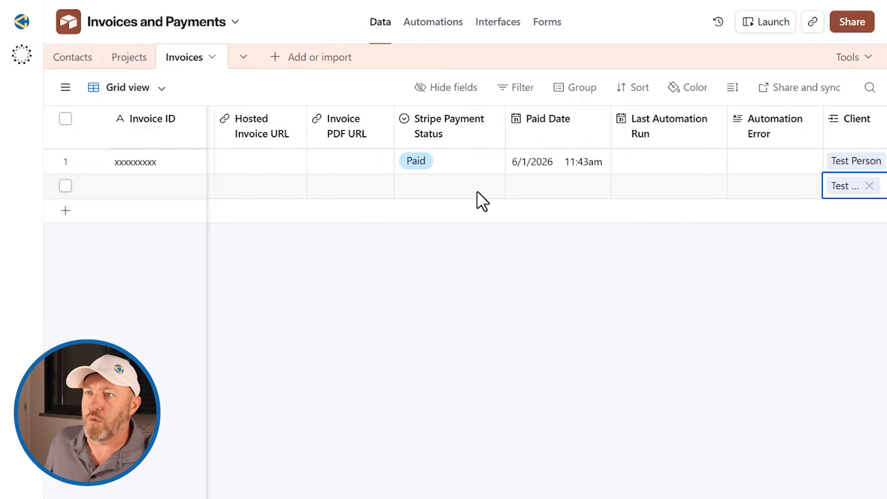
scroll(477, 190, "left", 10)
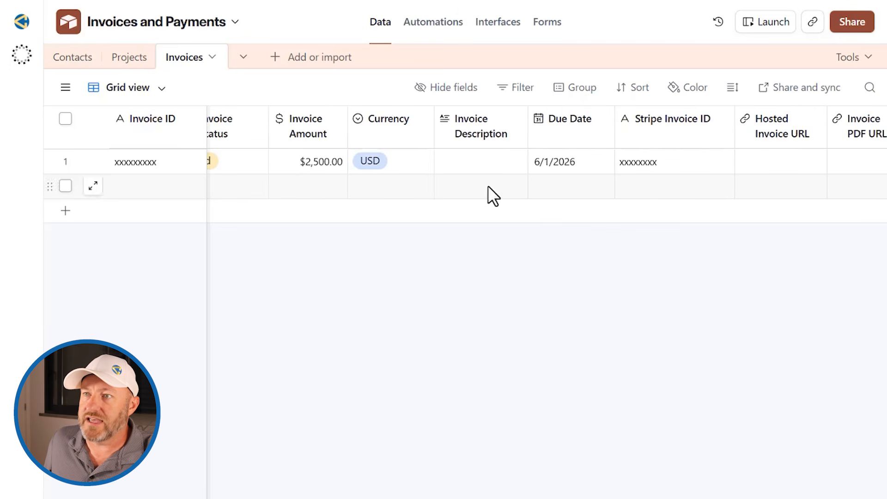
left_click(423, 185)
type("1000")
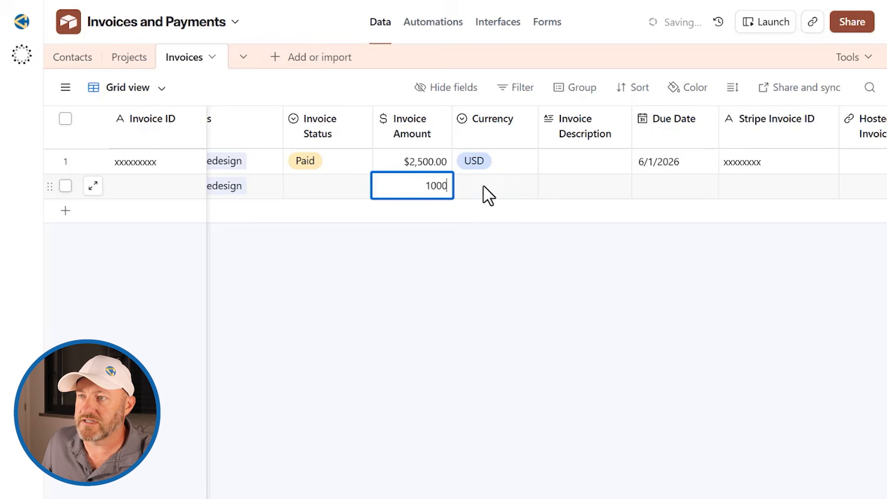
double_click(483, 184)
left_click(478, 265)
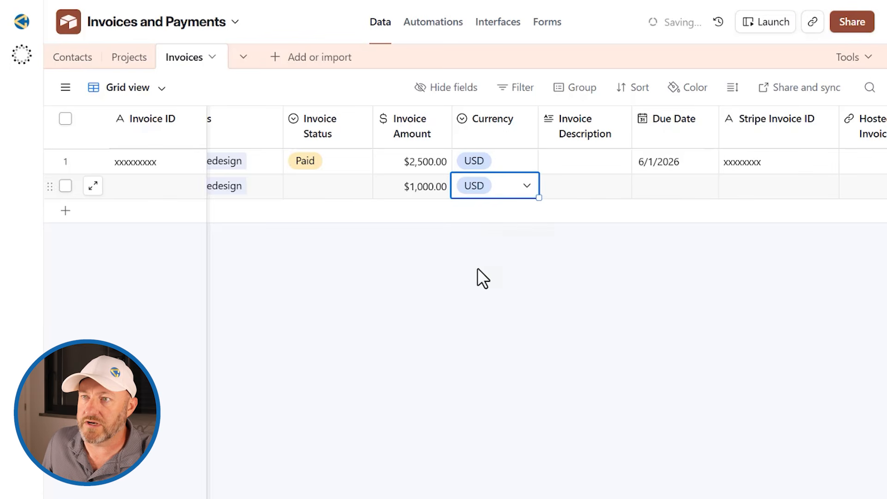
double_click(317, 190)
left_click(330, 273)
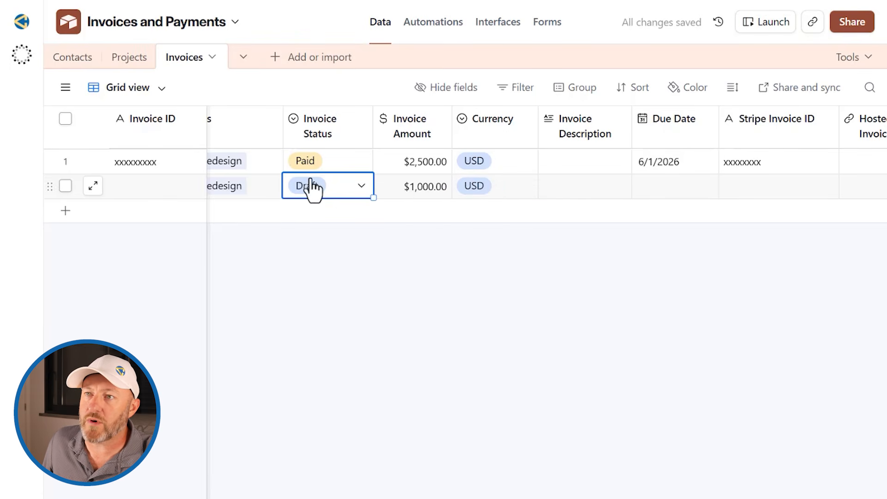
- Set Draft as the default option of the Invoice Status field and save the field
left_click(330, 123)
left_click(330, 124)
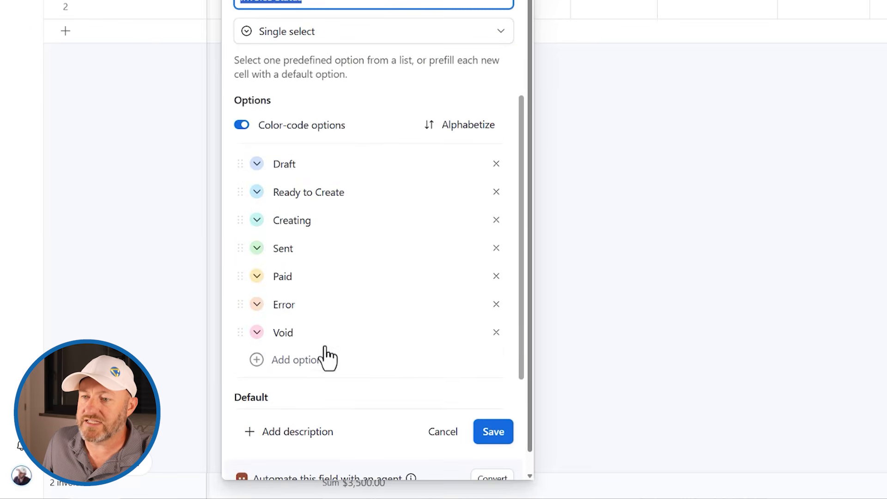
scroll(307, 362, "down", 1)
left_click(300, 391)
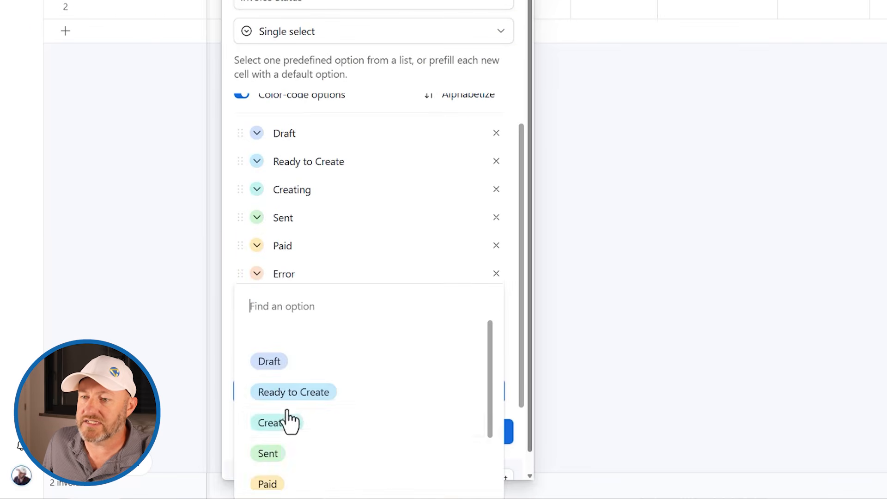
left_click(271, 361)
left_click(494, 431)
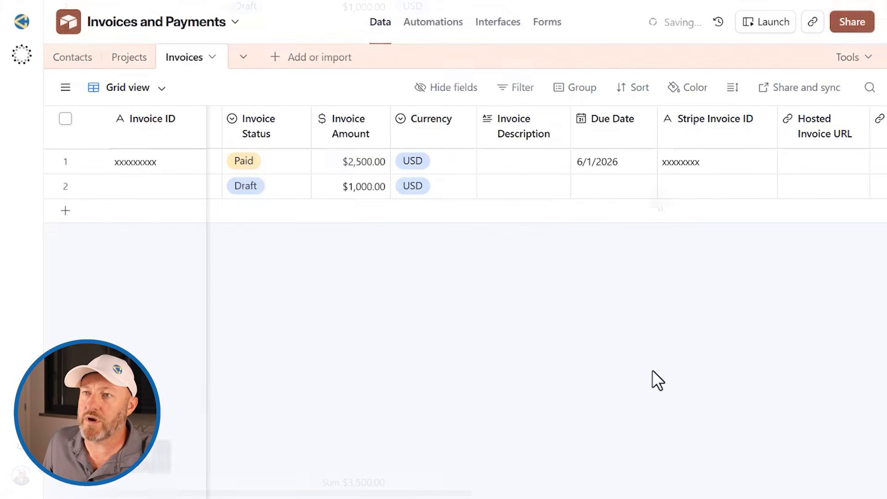
- Create an automation triggered when a record matches conditions, using the Invoices table
left_click(215, 186)
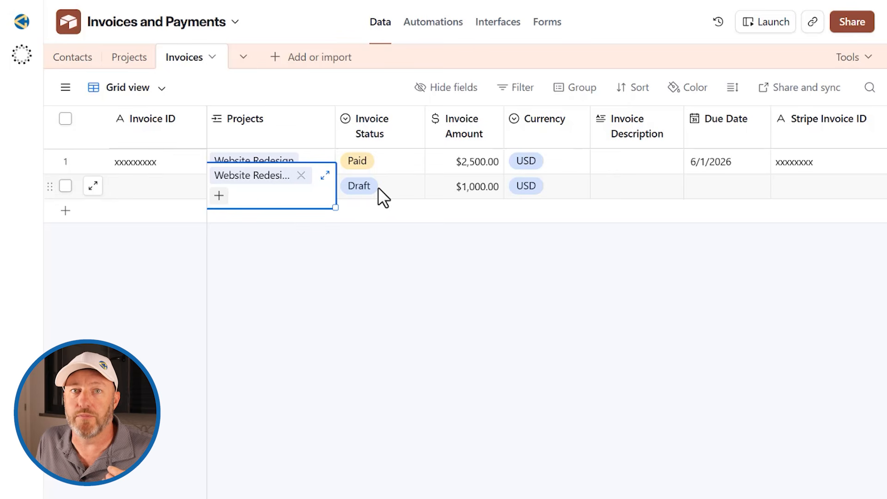
left_click(443, 25)
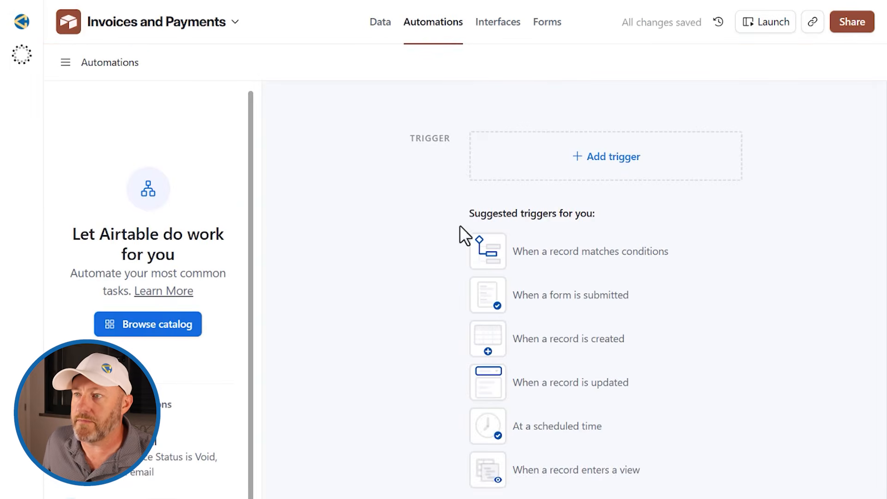
left_click(561, 257)
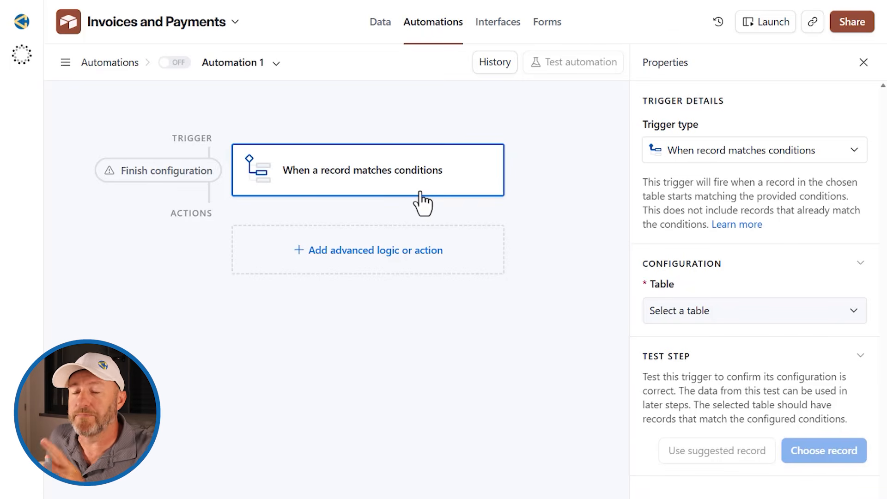
left_click(700, 314)
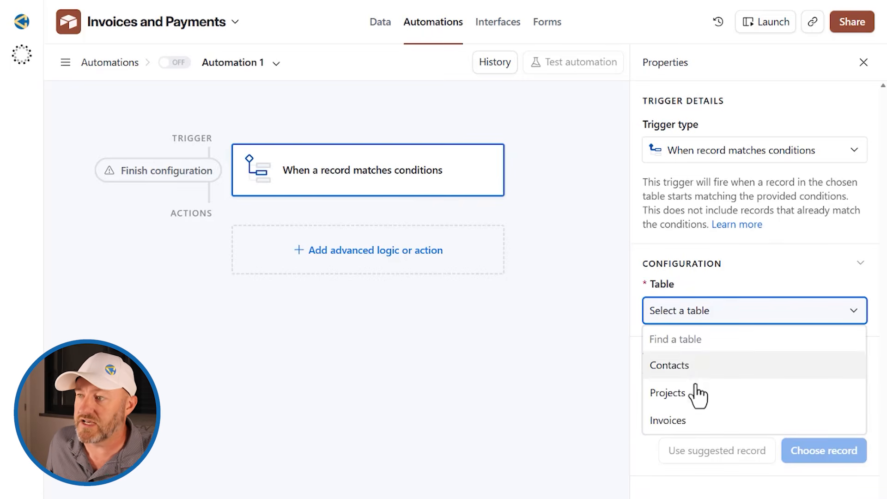
left_click(692, 418)
scroll(703, 303, "down", 4)
- Add a trigger condition requiring Invoice Status to be Ready to Create, widening the properties area for room
left_click(697, 216)
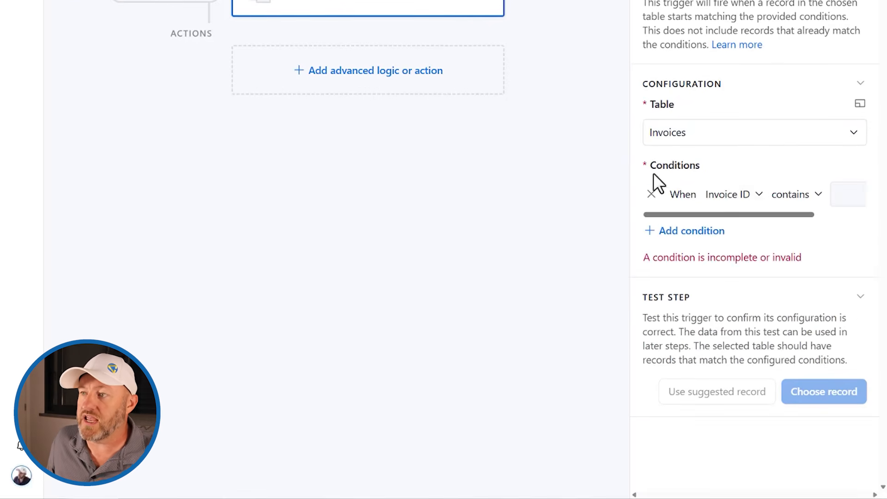
left_click_drag(626, 168, 499, 168)
left_click(603, 183)
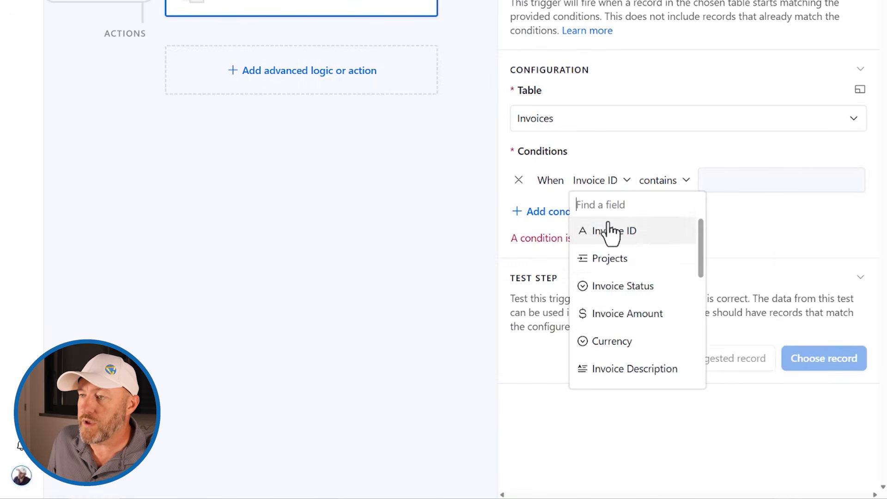
left_click(619, 289)
left_click(698, 185)
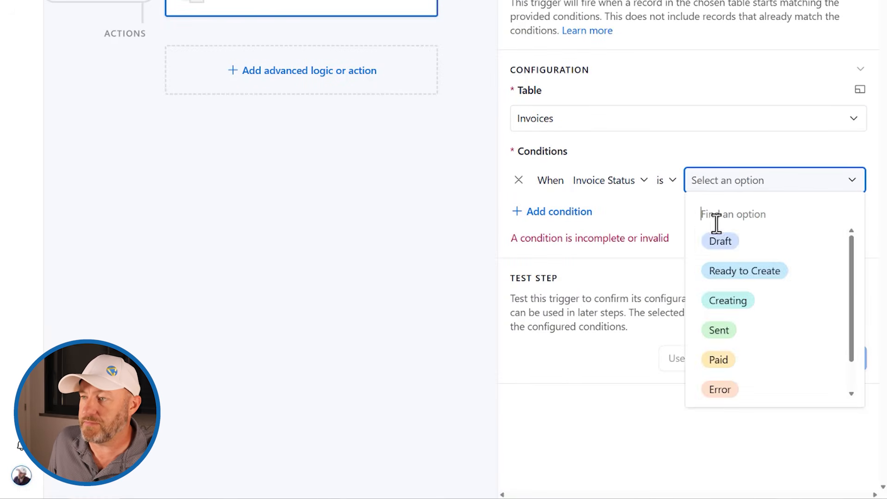
left_click(727, 275)
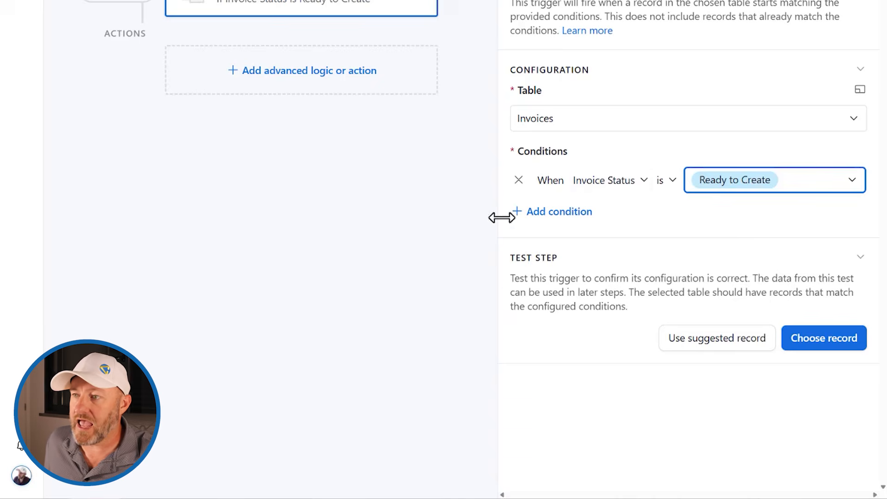
- Add a second trigger condition requiring that Client is not empty
left_click(558, 211)
left_click(589, 213)
type("c")
left_click(614, 261)
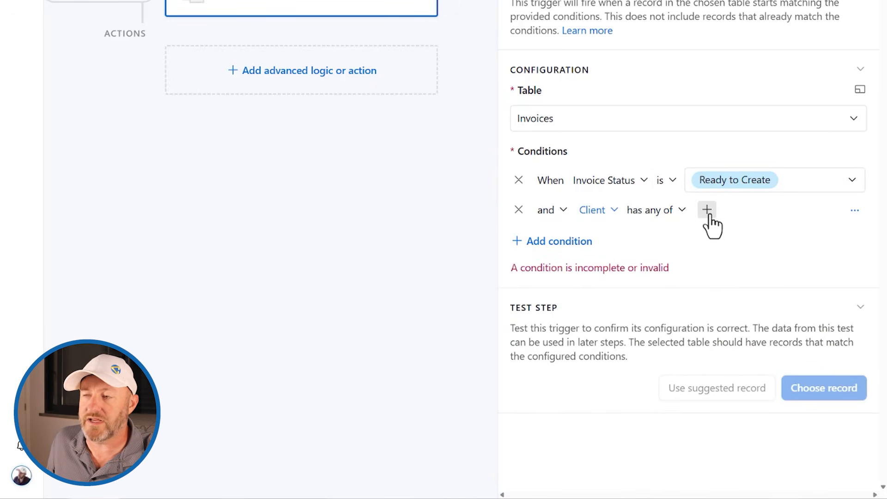
left_click(647, 213)
scroll(673, 365, "down", 2)
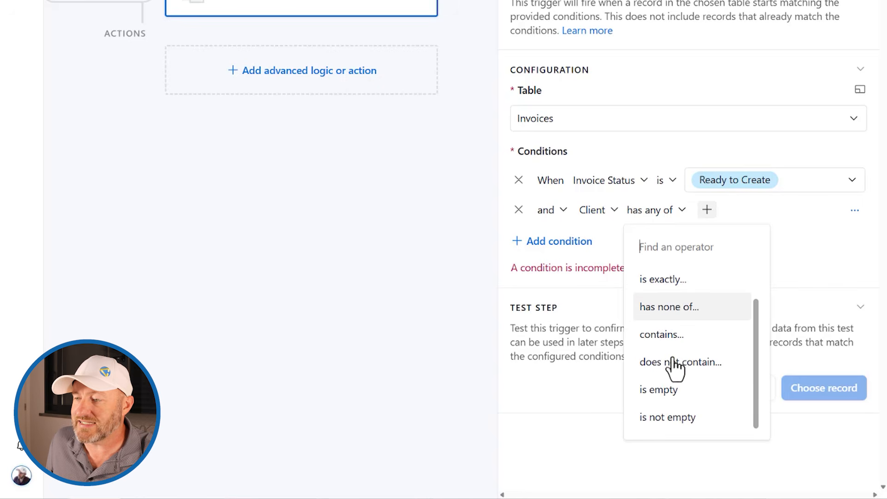
left_click(672, 418)
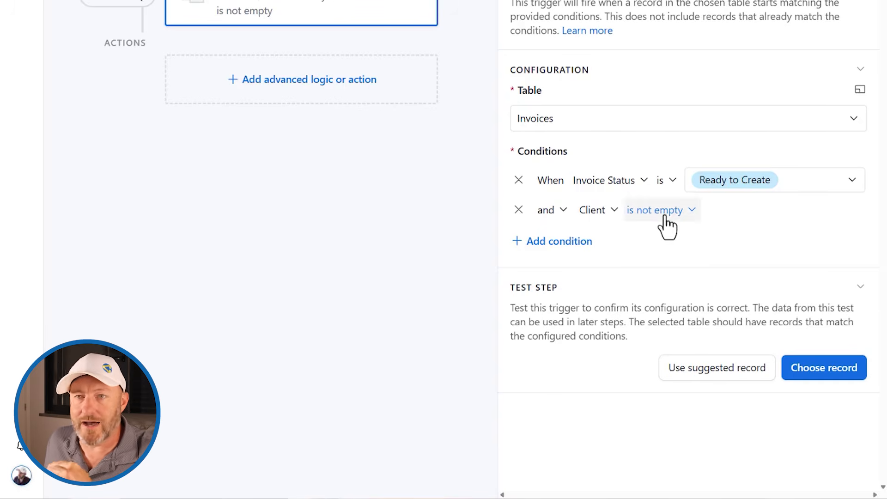
- Add a third trigger condition requiring that Client Email is not empty
left_click(586, 241)
left_click(590, 240)
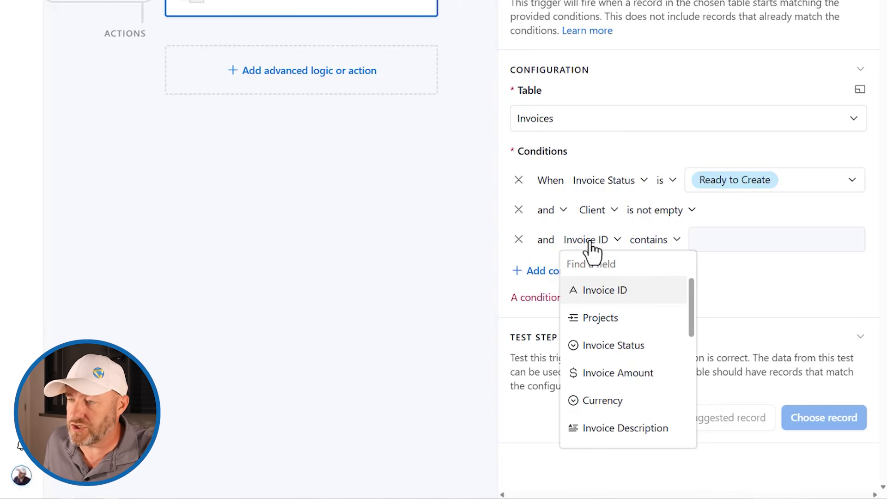
type("ema")
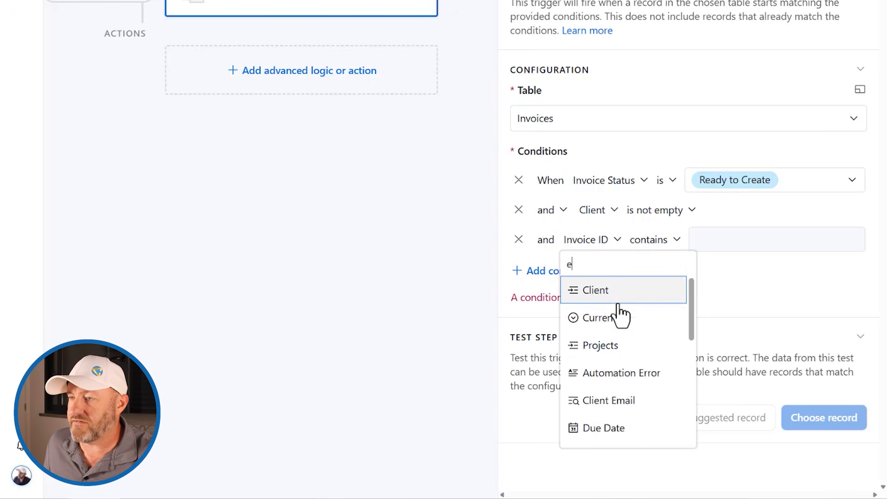
left_click(605, 296)
left_click(656, 241)
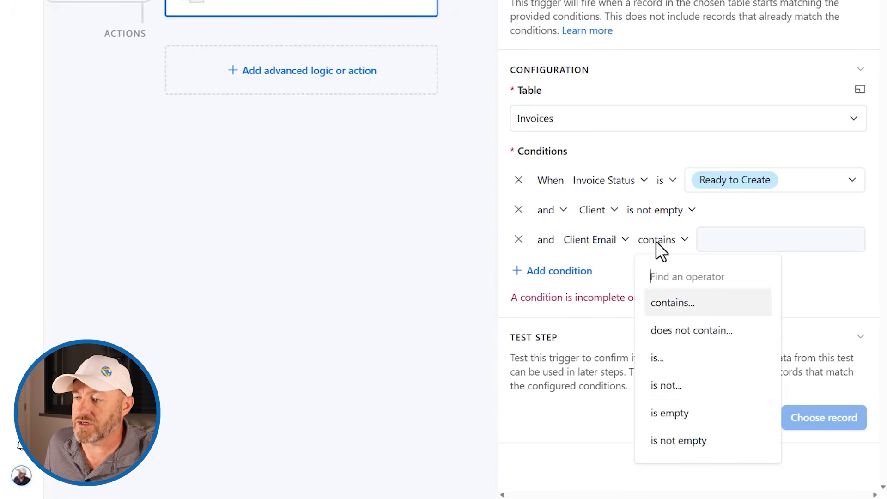
left_click(682, 493)
- Add a trigger condition requiring Invoice Amount to be greater than 0
left_click(575, 272)
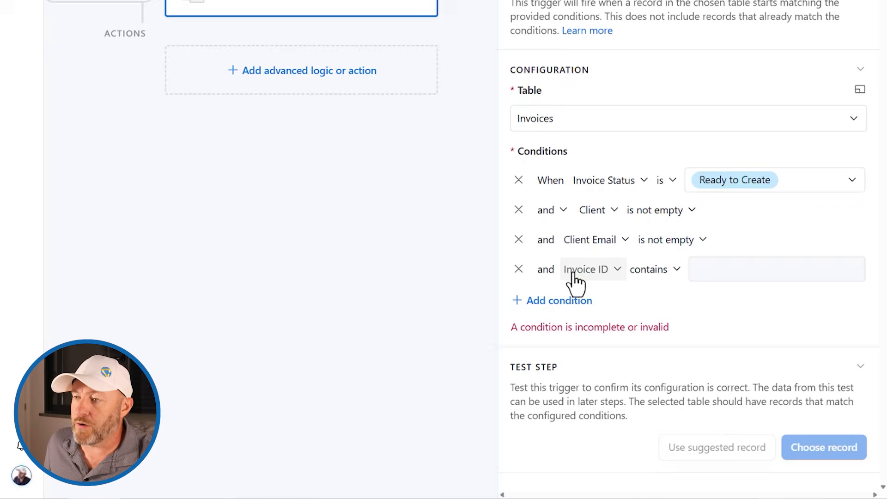
left_click(592, 269)
type("a")
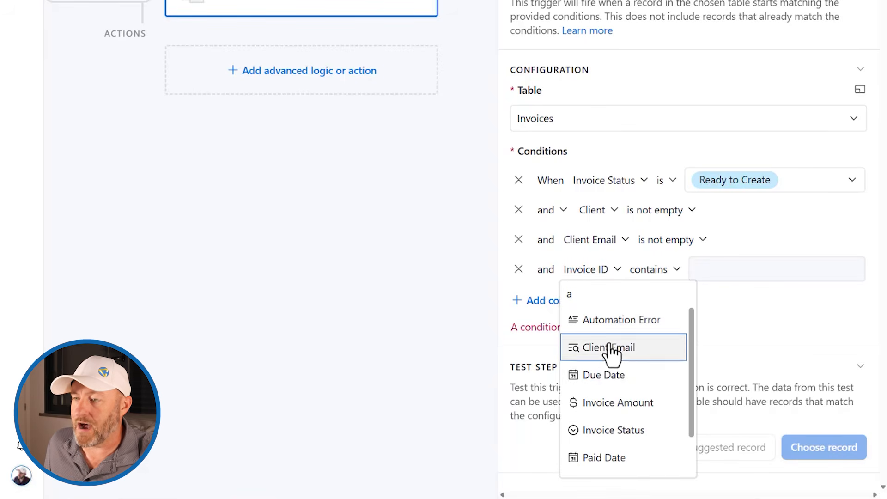
left_click(610, 406)
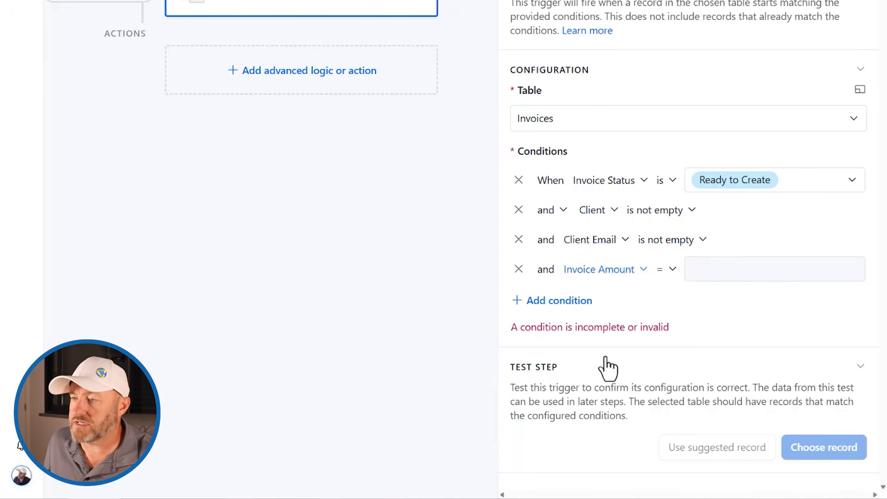
left_click(672, 269)
scroll(683, 242, "down", 1)
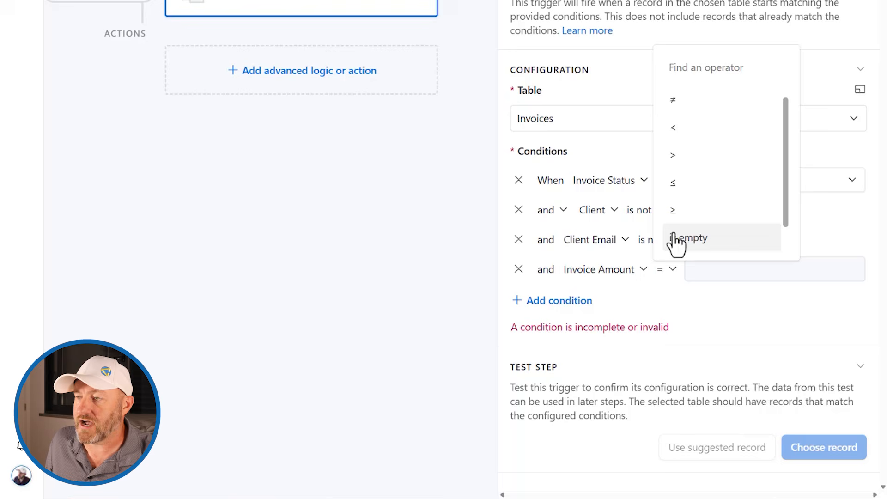
left_click(675, 157)
left_click(709, 264)
type("0")
left_click(716, 306)
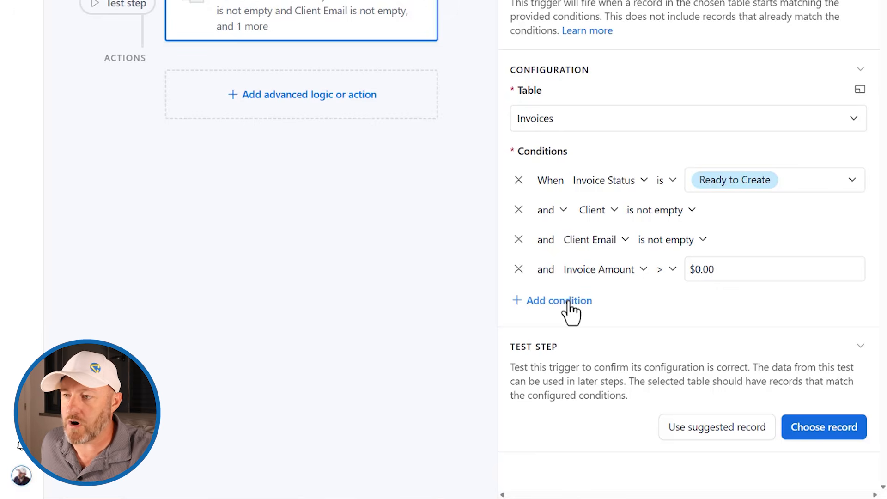
- Add a final trigger condition requiring that Last Automation Run is empty
left_click(518, 303)
left_click(601, 300)
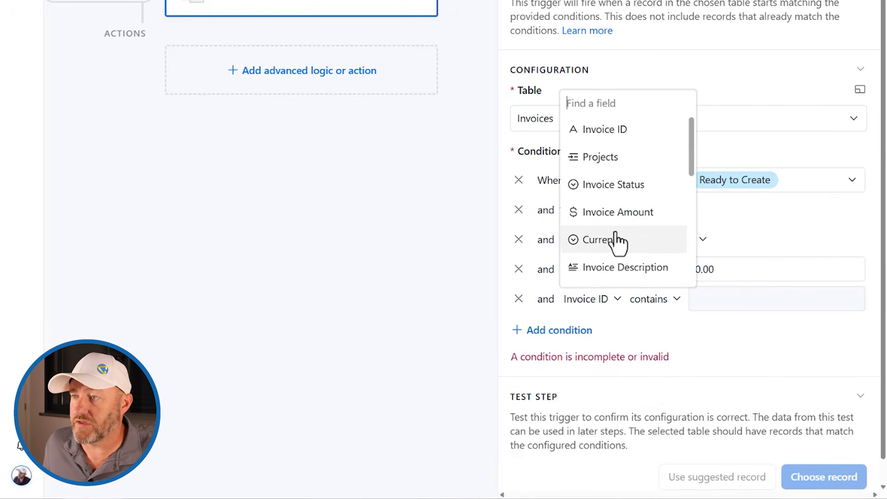
scroll(621, 229, "down", 5)
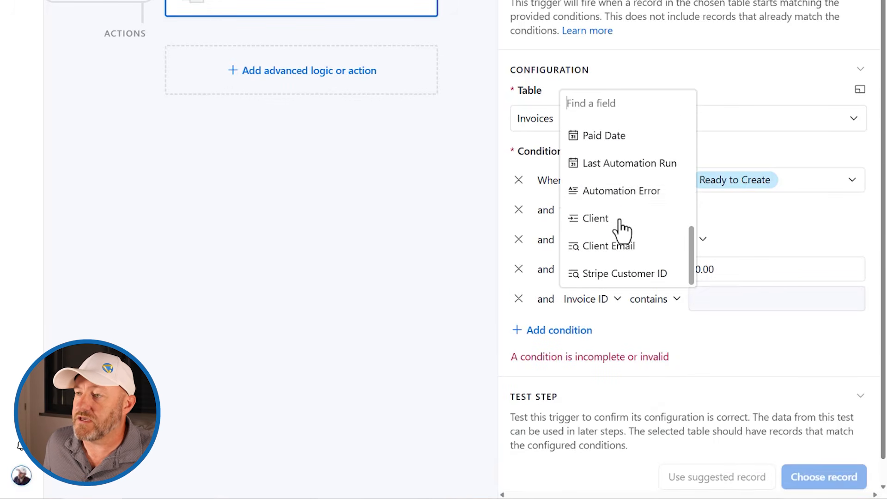
left_click(628, 164)
left_click(695, 301)
scroll(719, 243, "down", 3)
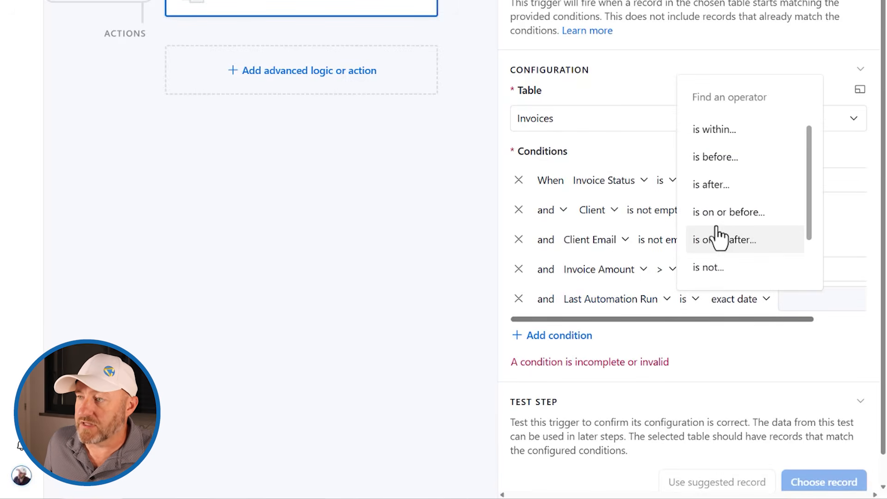
left_click(719, 241)
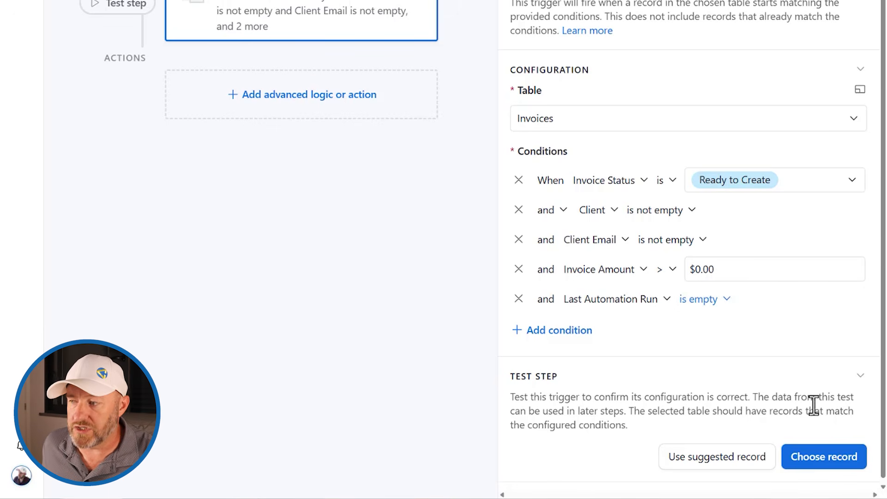
- Set the $1,000 invoice's status to Ready to Create in the Invoices table and test the automation trigger with that record
left_click(832, 458)
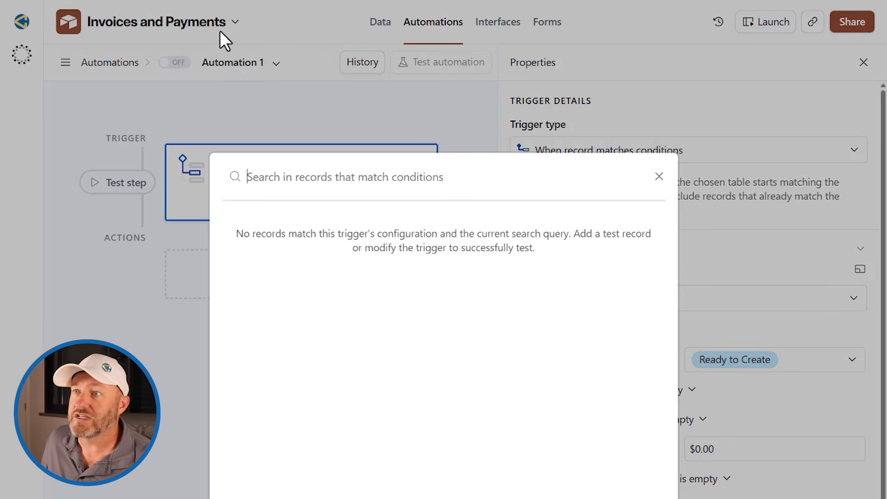
left_click(388, 83)
left_click(380, 23)
left_click(390, 187)
left_click(383, 190)
left_click(397, 309)
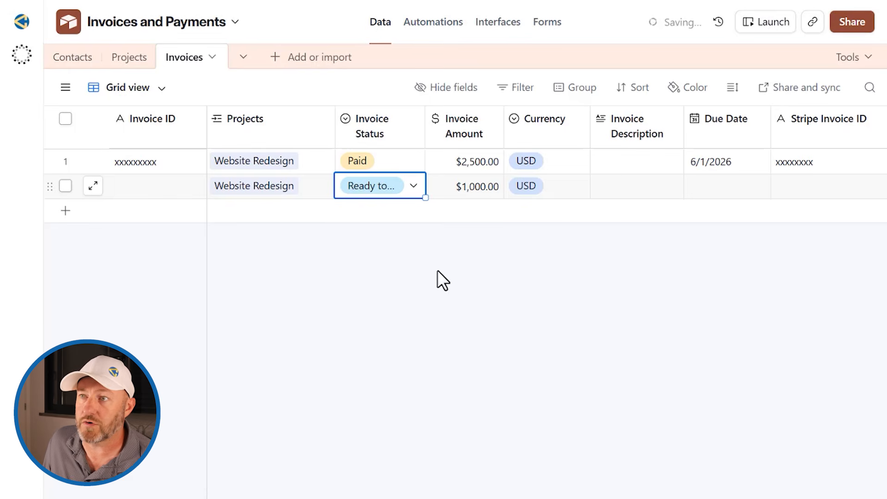
left_click(448, 24)
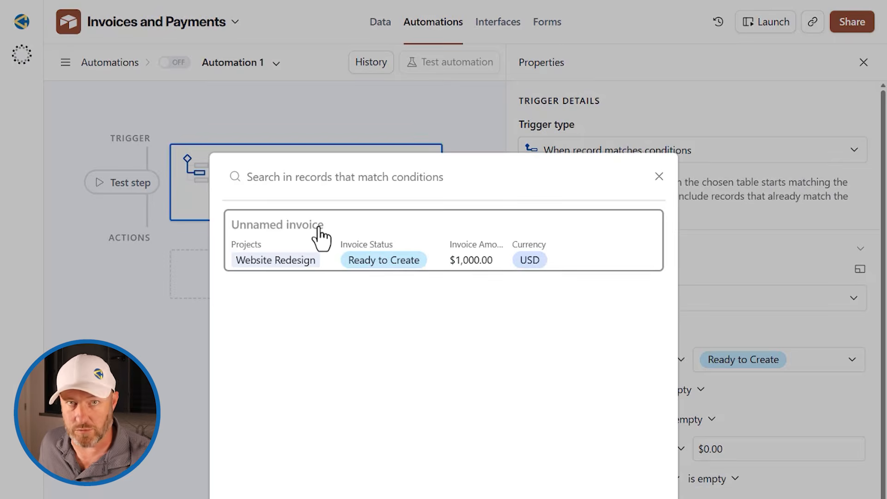
left_click(321, 236)
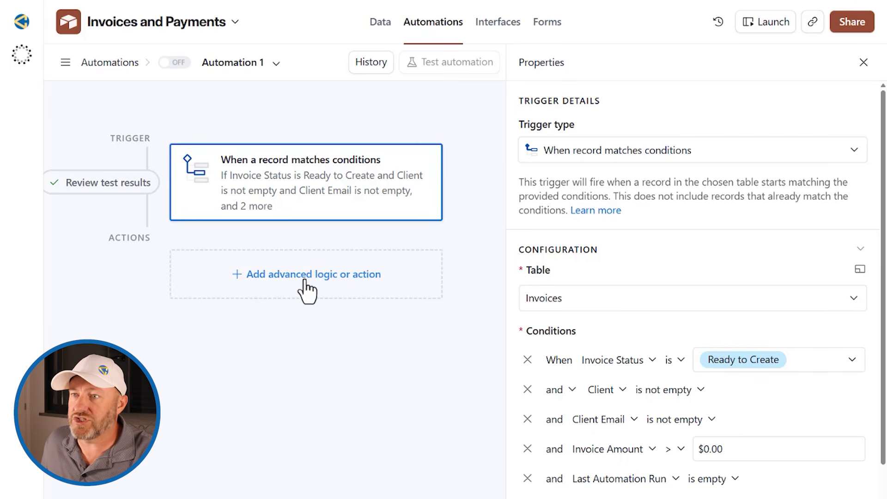
- Add an Update record action on the Invoices table, using the trigger's Airtable record ID as its Record ID
left_click(259, 277)
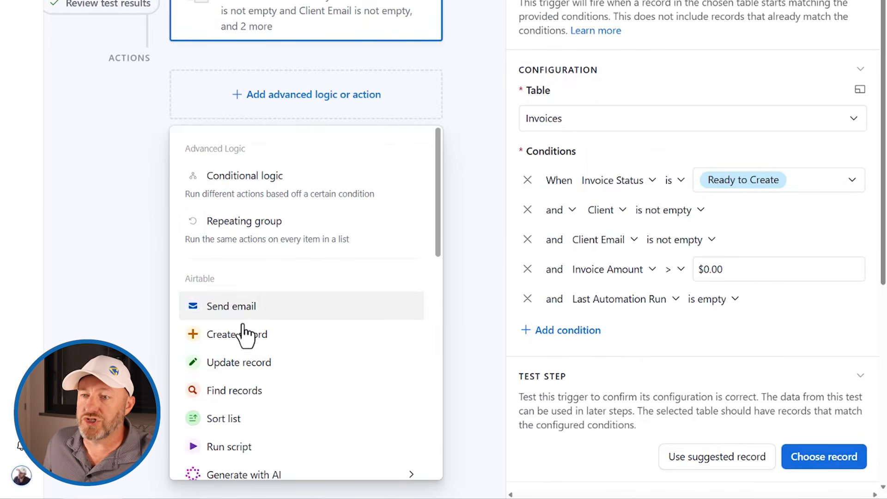
left_click(240, 364)
left_click(604, 257)
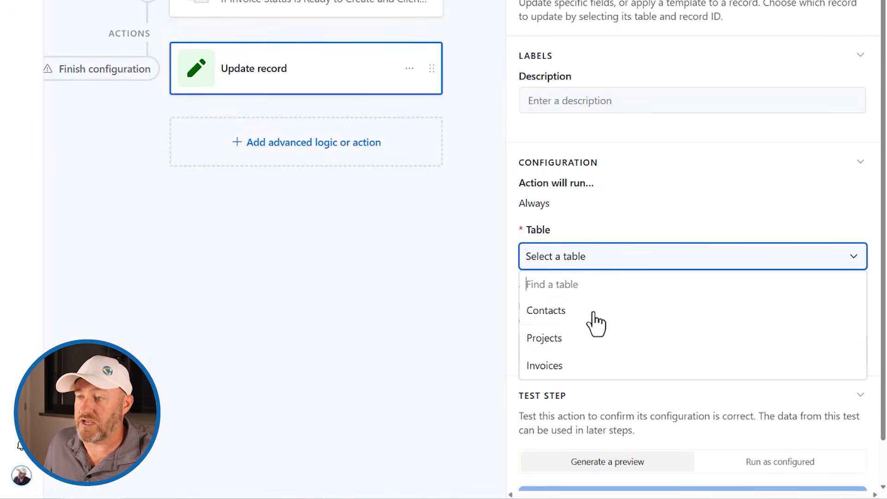
left_click(581, 369)
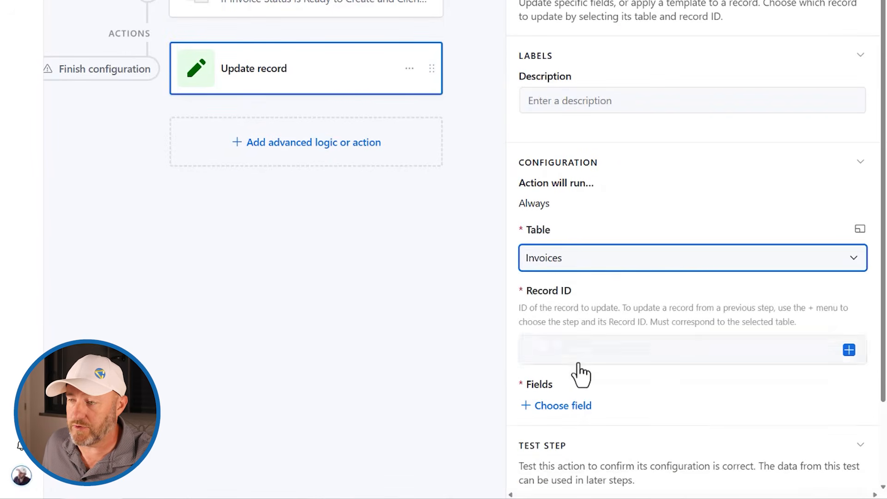
left_click(849, 350)
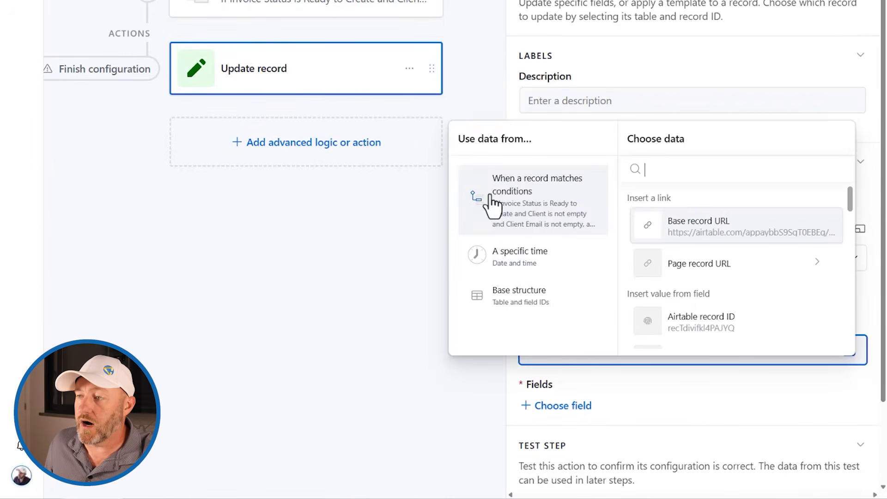
left_click(701, 323)
- Have the Update record action set the Invoice Status field to Creating
scroll(641, 326, "down", 2)
left_click(584, 314)
type("s")
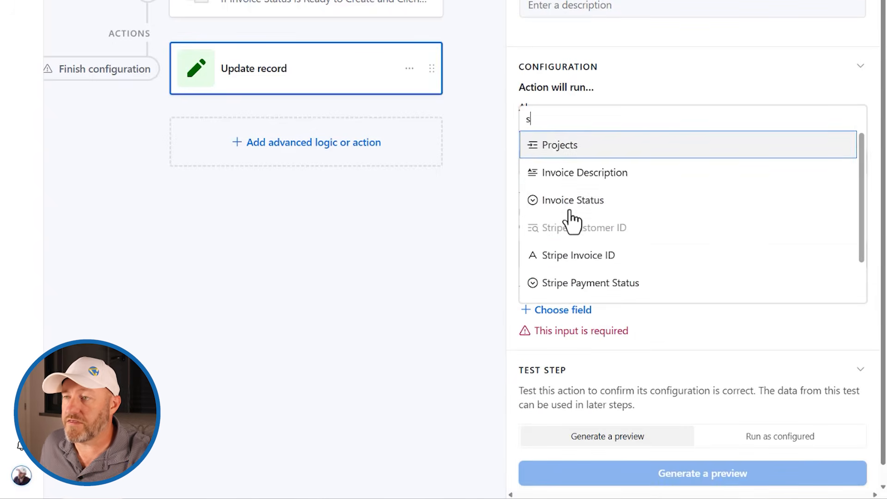
type("ta")
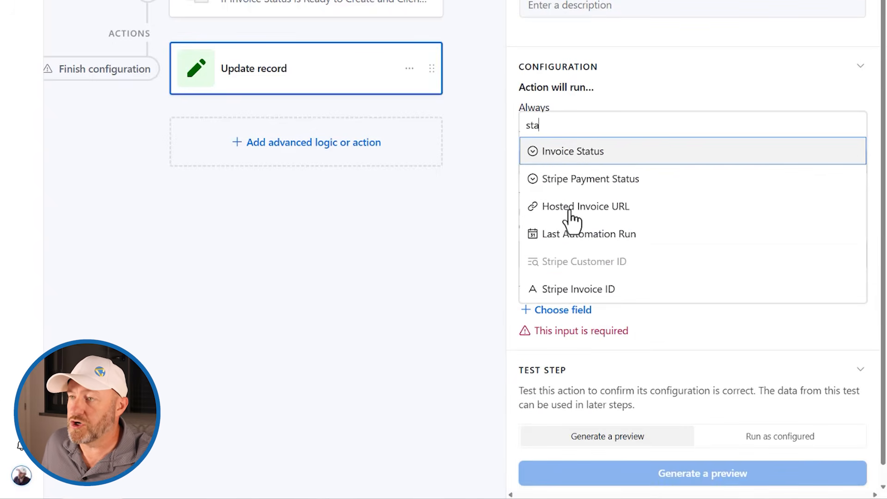
left_click(575, 153)
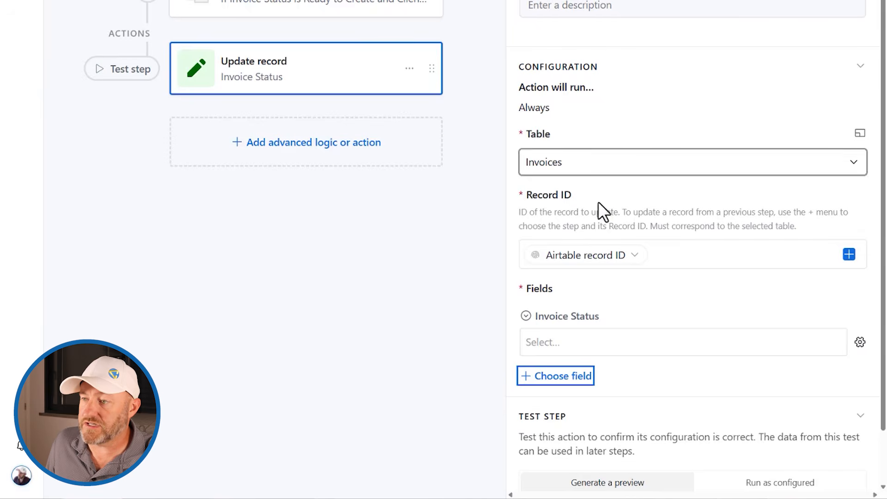
left_click(623, 346)
left_click(555, 441)
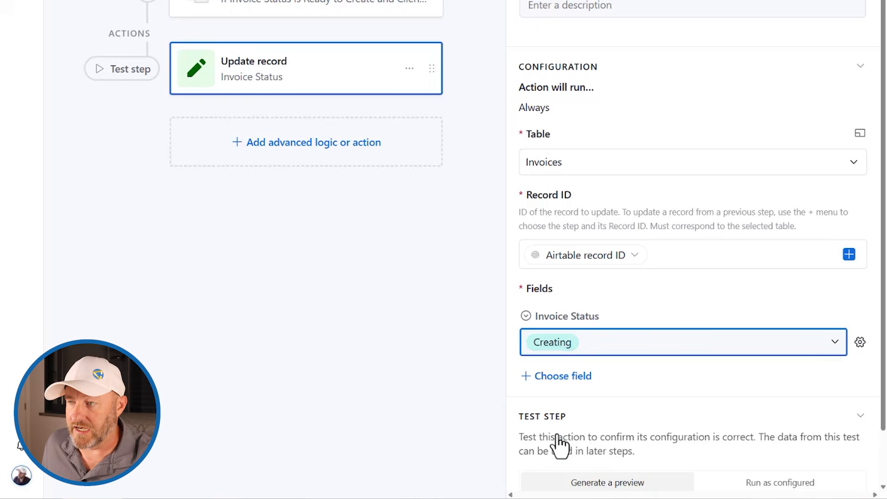
- Add the Last Automation Run field to the update action and set it dynamically to the actual run time
left_click(569, 378)
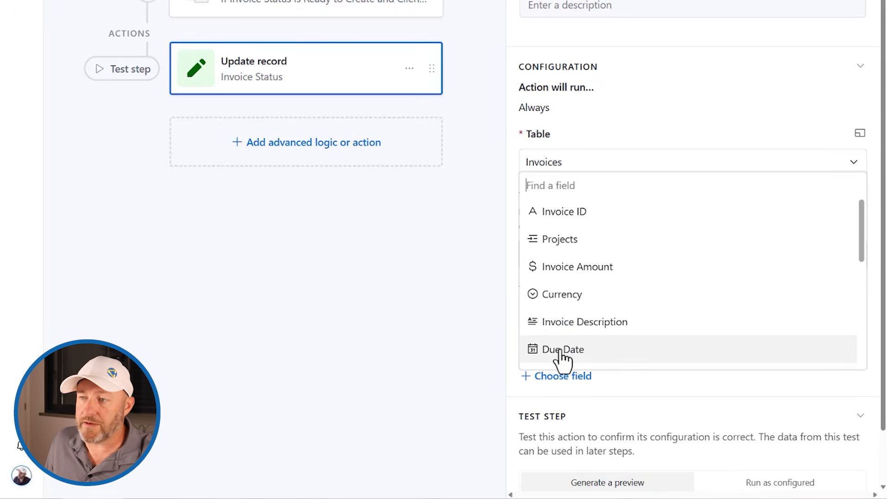
type("au")
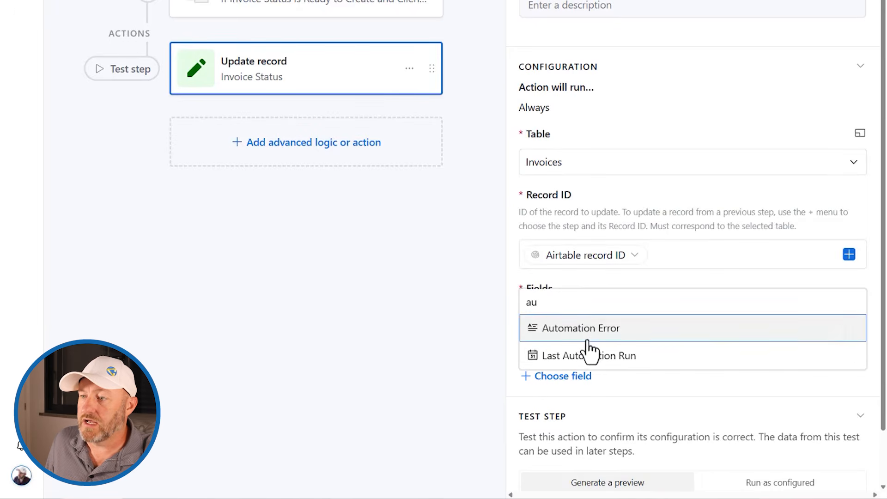
left_click(590, 356)
scroll(670, 388, "down", 3)
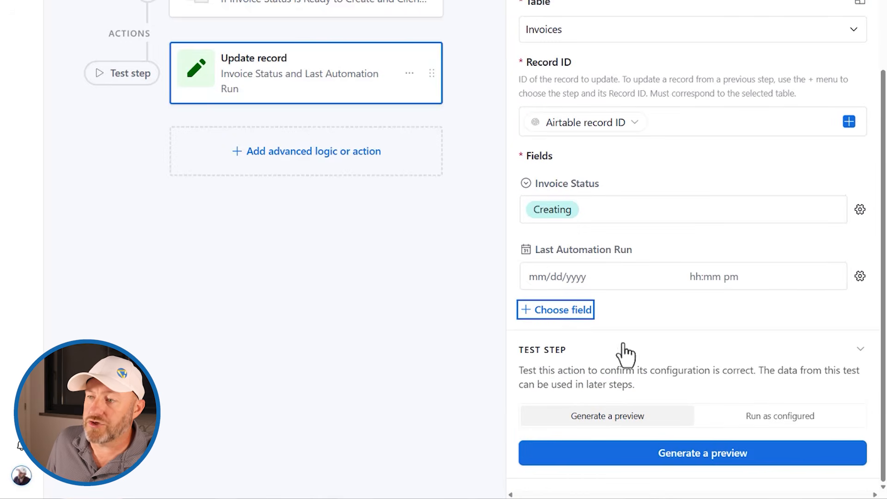
left_click(860, 277)
left_click(726, 399)
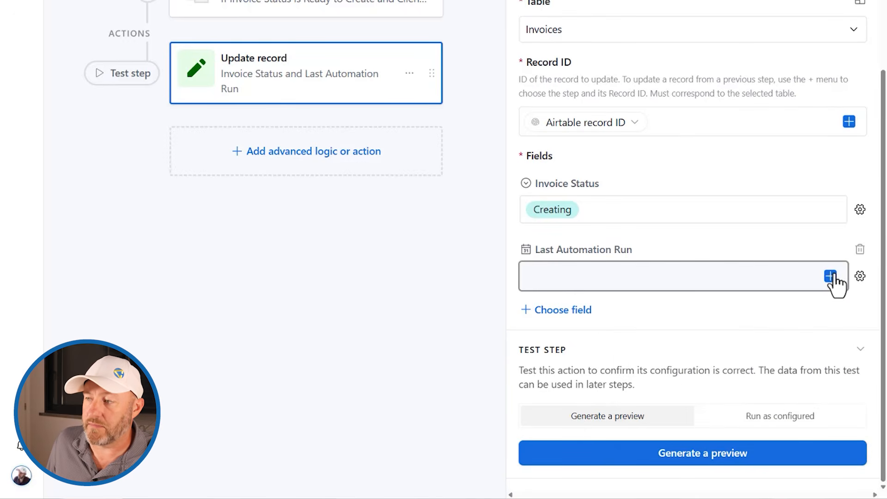
left_click(830, 276)
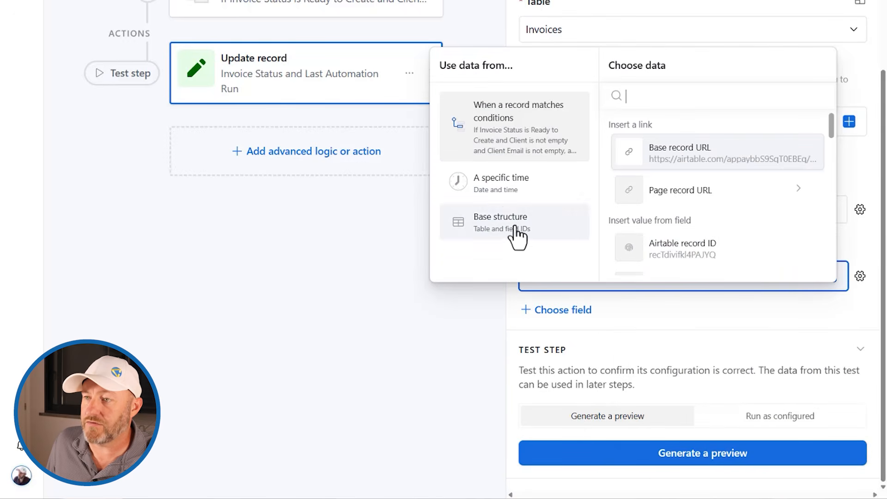
left_click(495, 194)
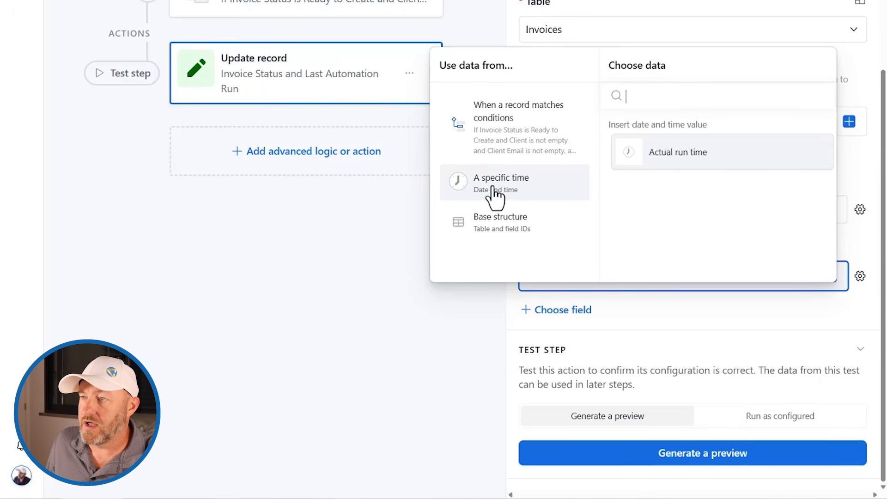
left_click(674, 160)
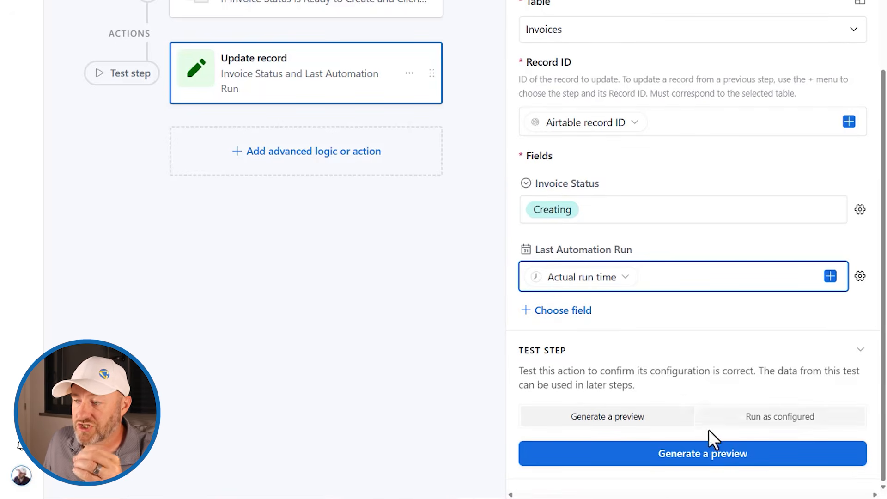
- Test the update action as configured, then check the $1,000 invoice's Invoice Status and Last Automation Run in the Invoices table
left_click(766, 419)
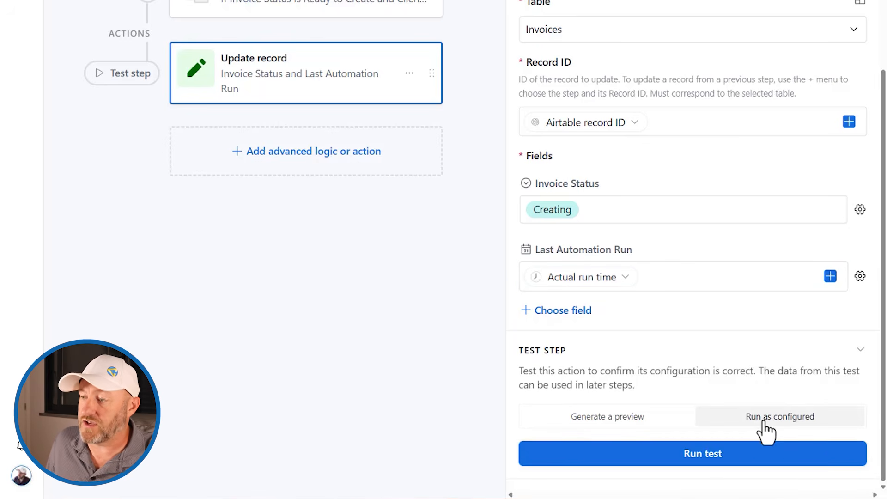
left_click(707, 457)
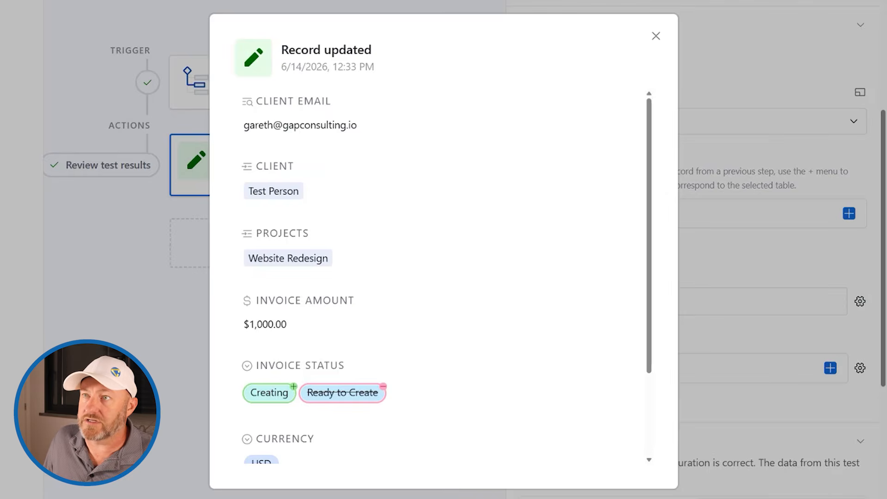
key("Escape")
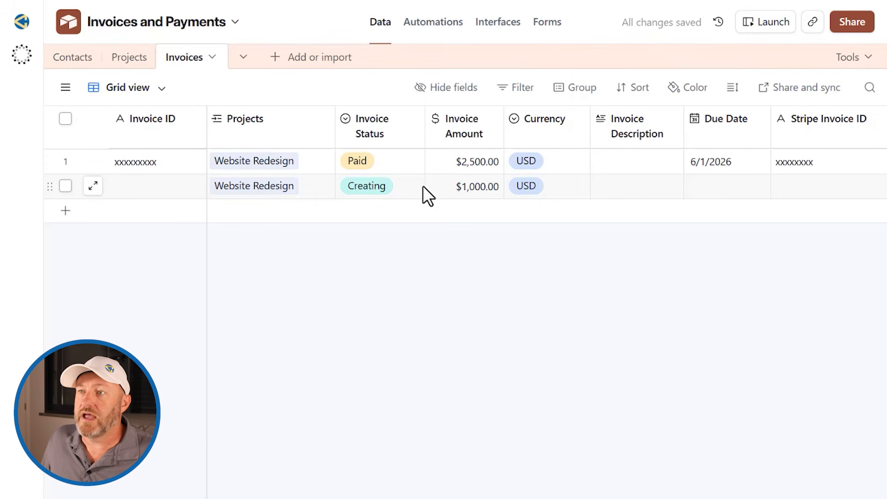
left_click(370, 188)
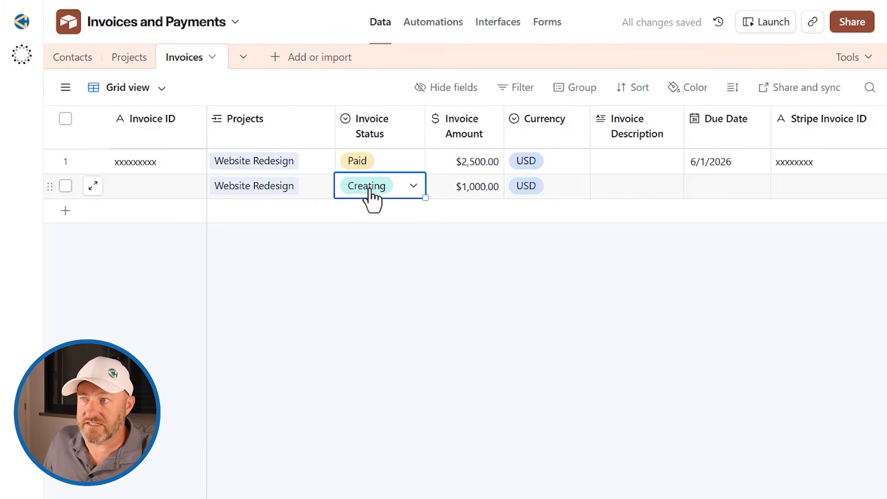
scroll(532, 186, "right", 5)
scroll(540, 187, "right", 5)
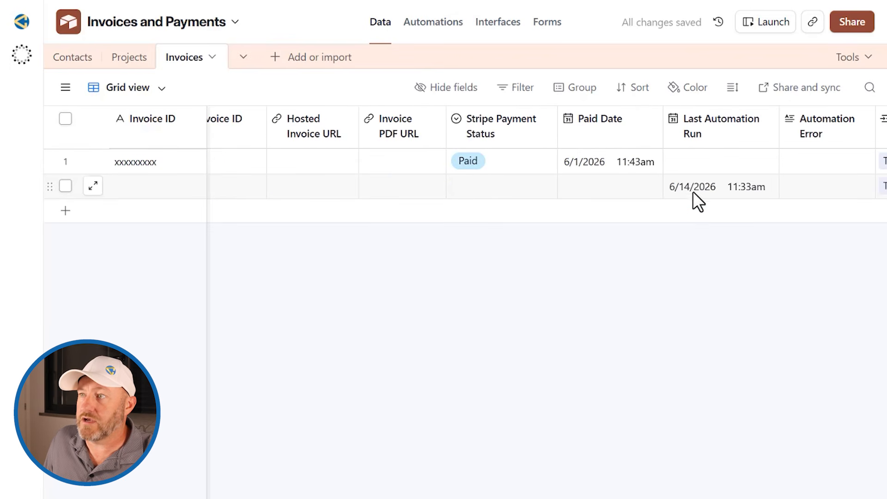
left_click(707, 193)
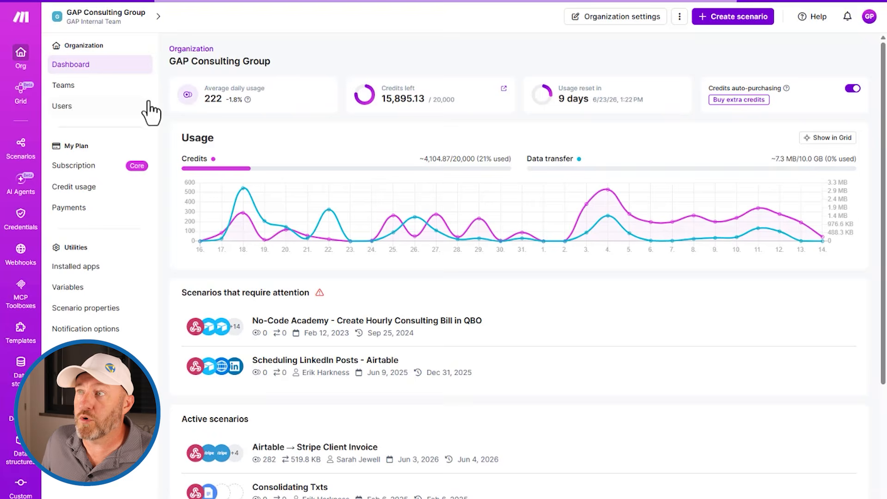
- Switch to Make and create a new scenario that starts with a Custom webhook trigger from the Webhooks app
left_click(730, 21)
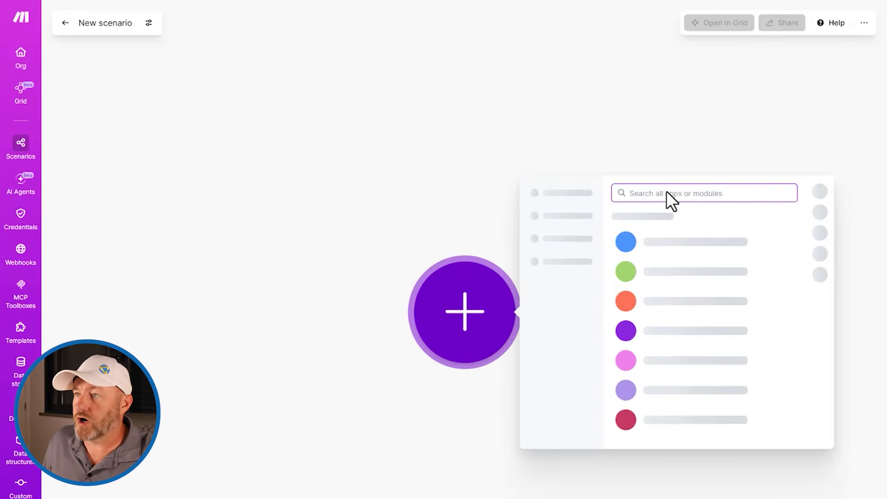
type("webho")
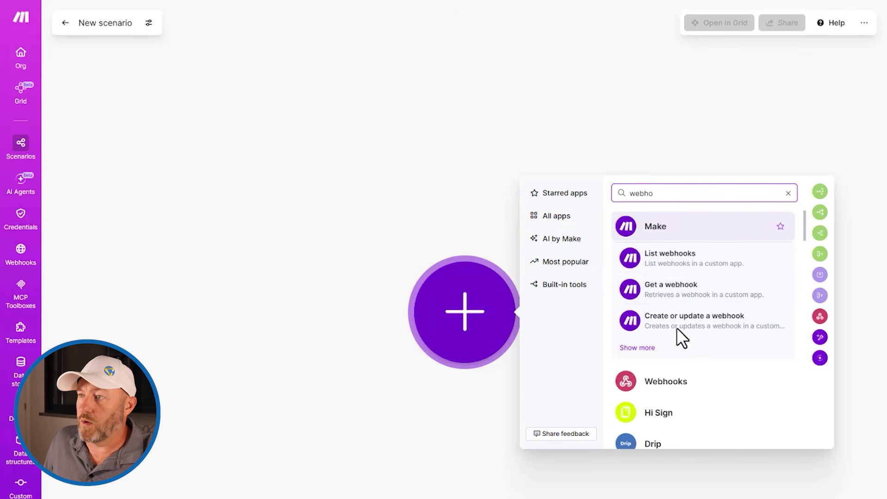
left_click(664, 385)
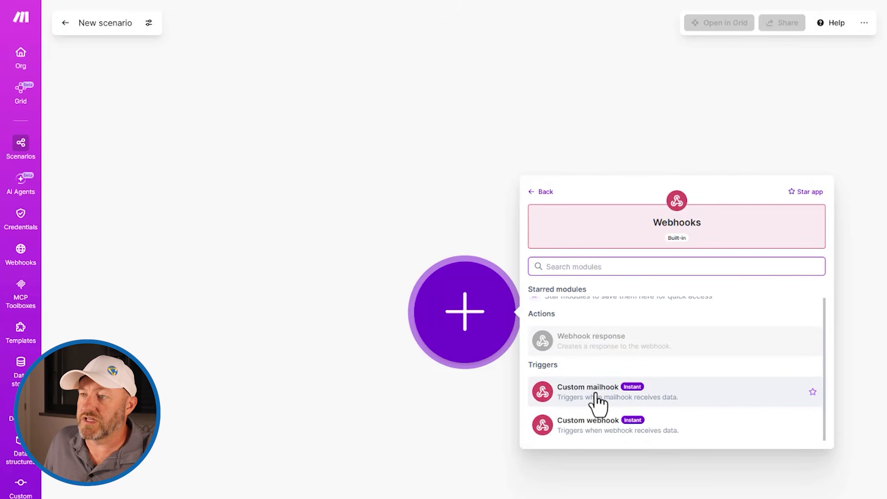
left_click(595, 429)
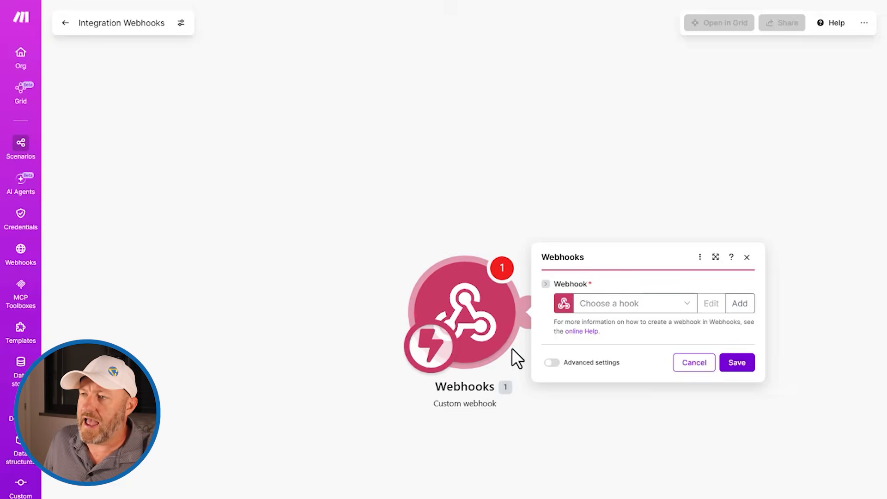
- Create a new webhook with the default name and no API key, and copy its webhook URL
left_click(740, 305)
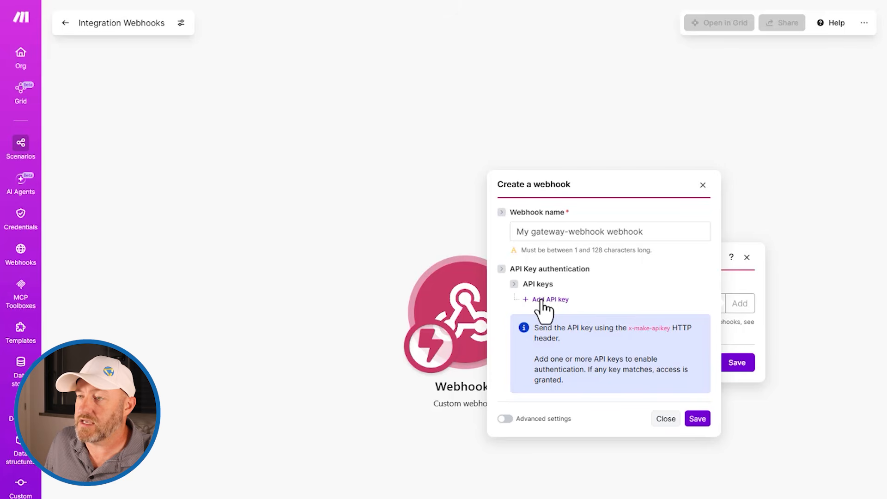
left_click(697, 419)
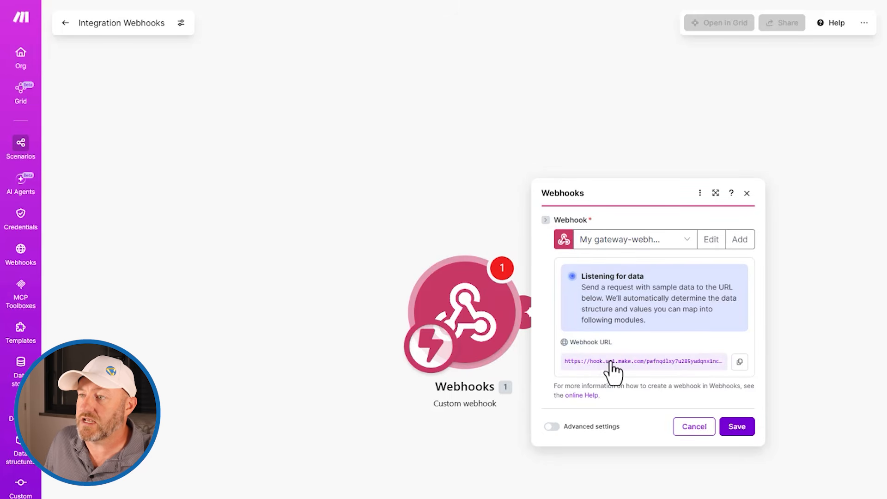
left_click(739, 362)
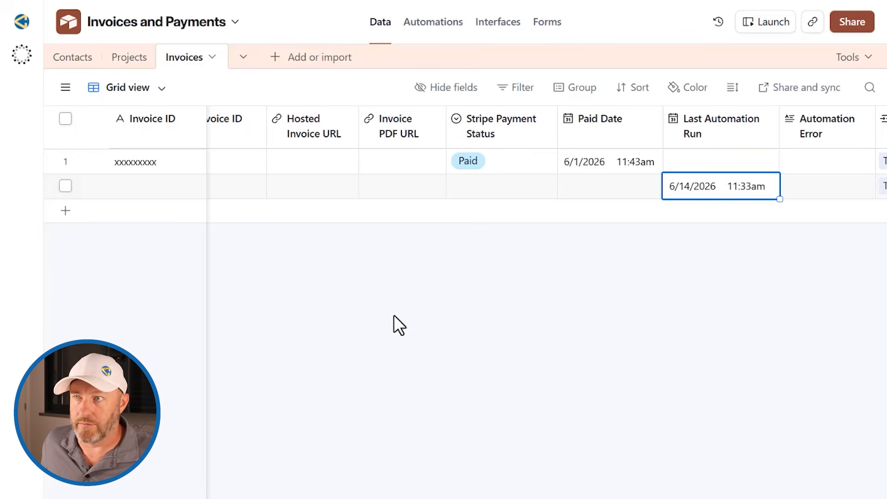
- Switch back to the Airtable automation and add a Run script action after the Update record action
left_click(421, 27)
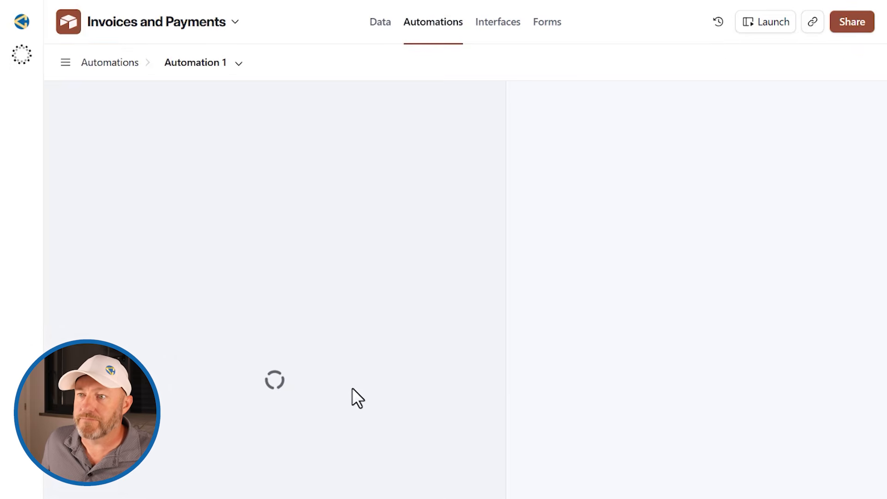
left_click(298, 339)
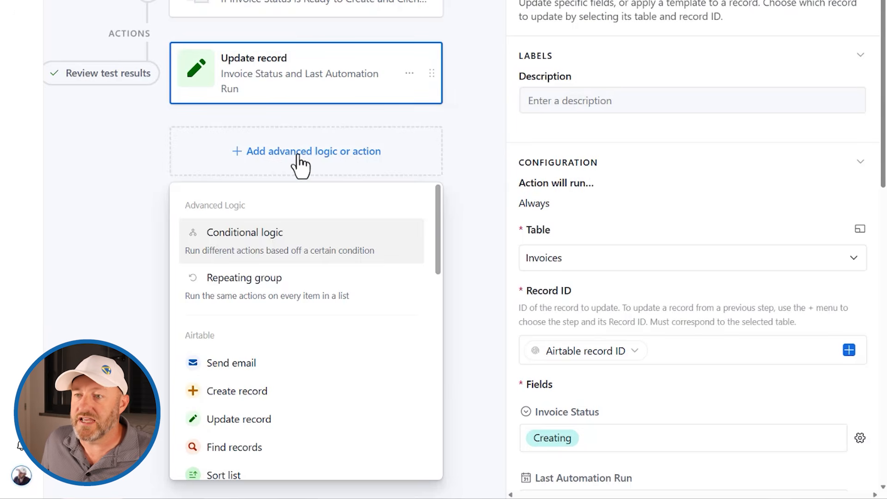
scroll(269, 341, "down", 5)
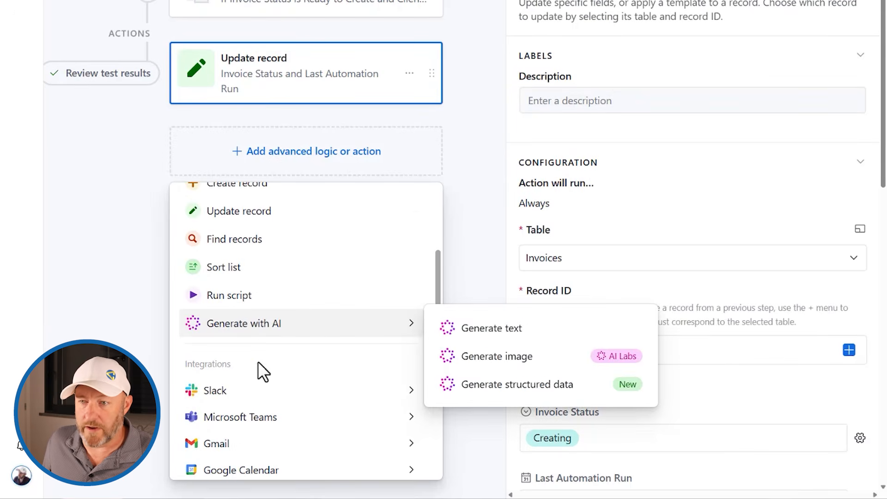
left_click(243, 299)
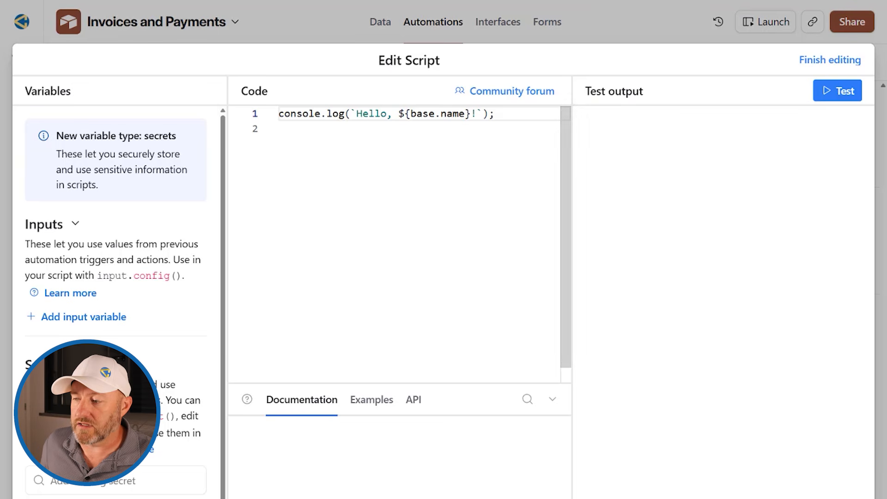
- Copy the generated webhook script from the Claude chat and replace the default code in the Airtable script editor with it
key("alt+Tab")
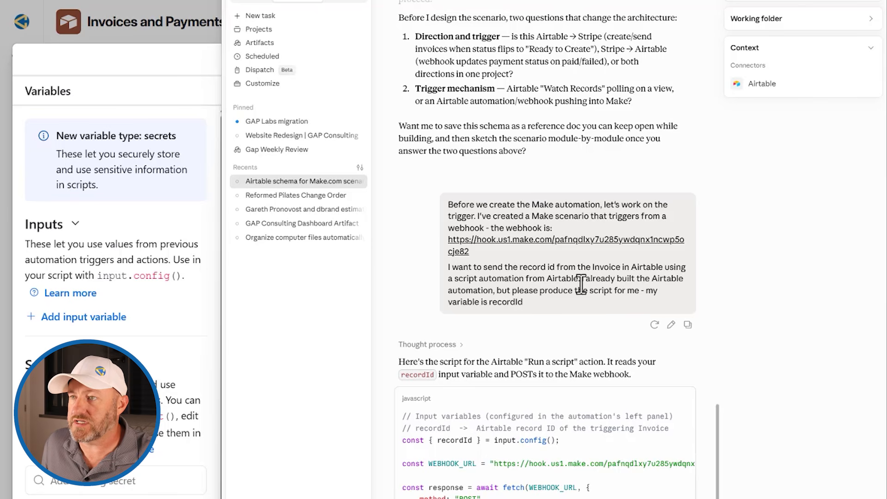
scroll(572, 291, "down", 3)
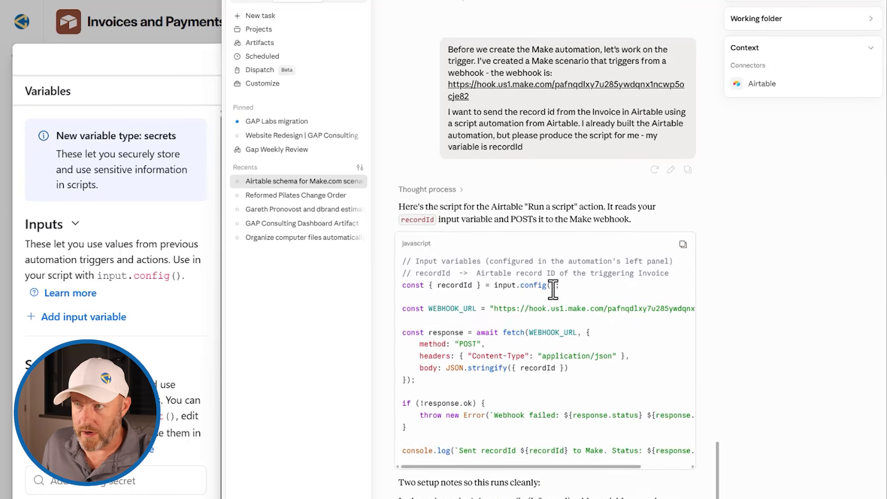
left_click(682, 243)
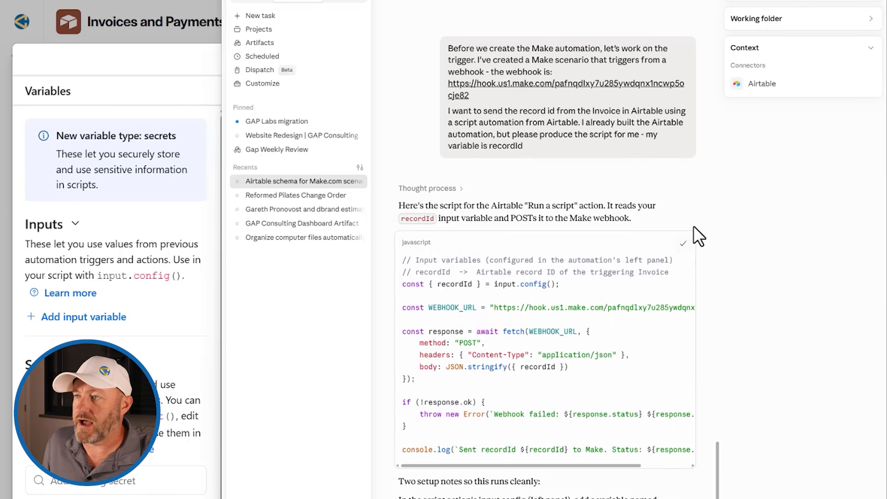
left_click(143, 251)
left_click(333, 182)
key("ctrl+a")
key("ctrl+v")
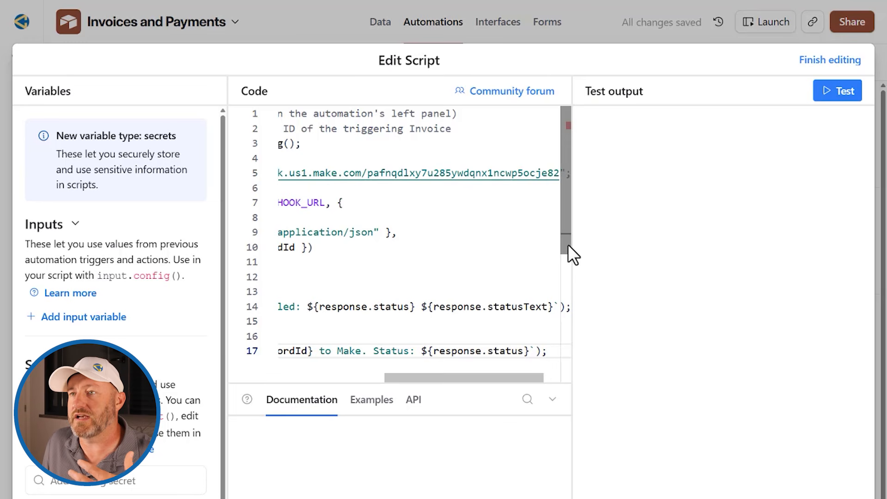
scroll(431, 239, "left", 10)
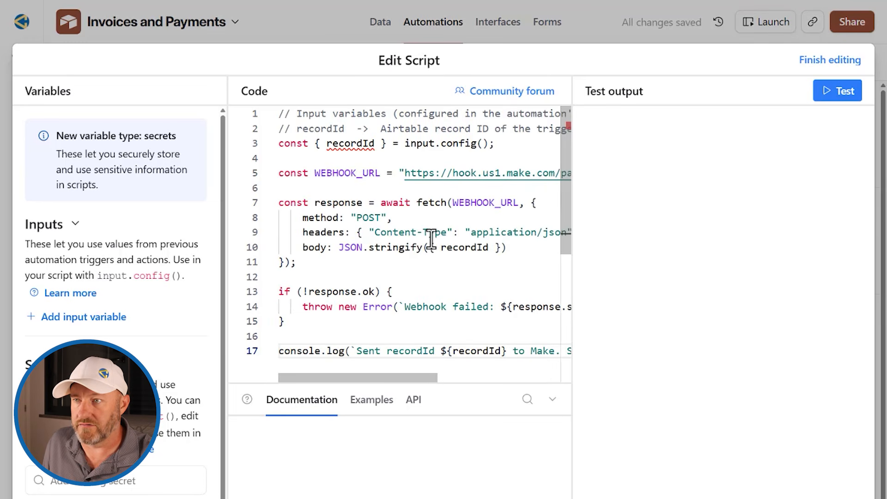
- Add a script input variable named recordId and set its value to the Airtable record ID from the automation's trigger record
double_click(351, 144)
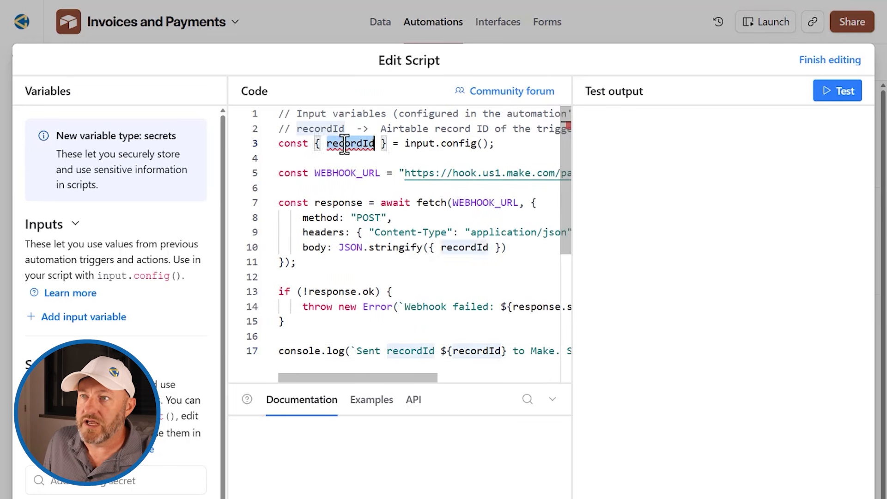
left_click(115, 317)
type("recordId")
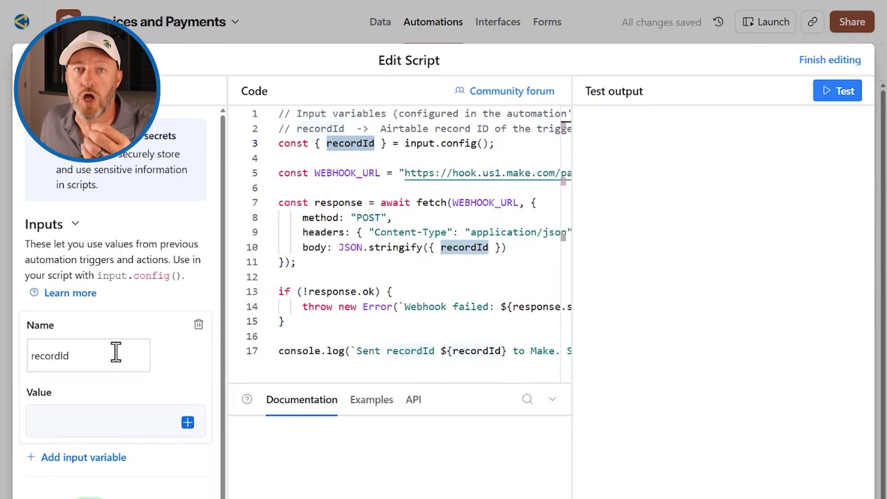
left_click(188, 420)
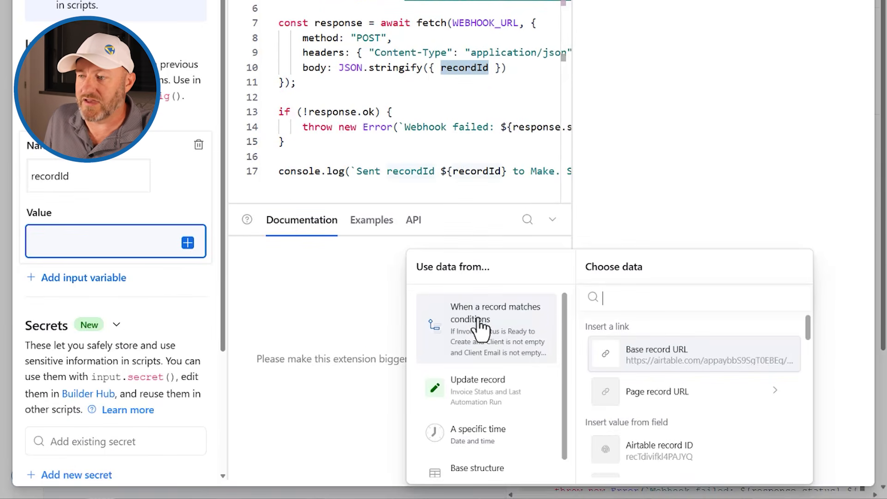
left_click(661, 450)
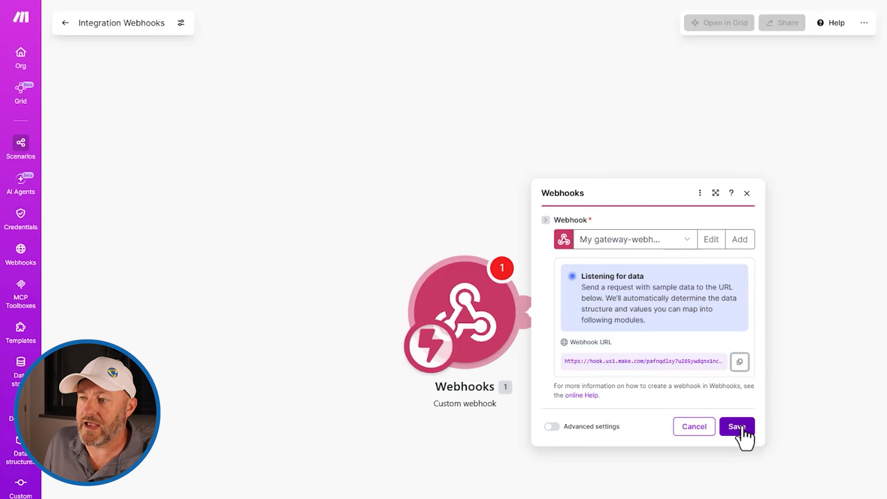
- Switch to Make, save the custom webhook settings and run only that module so it listens for data
left_click(738, 427)
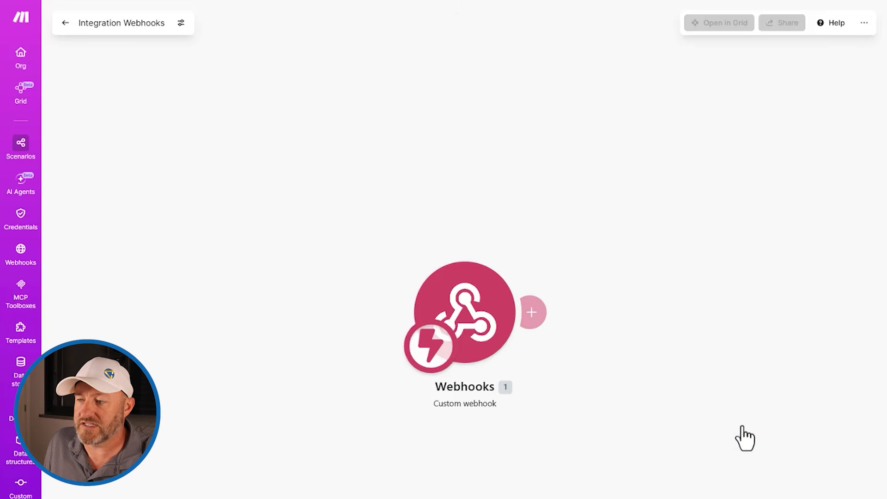
right_click(480, 316)
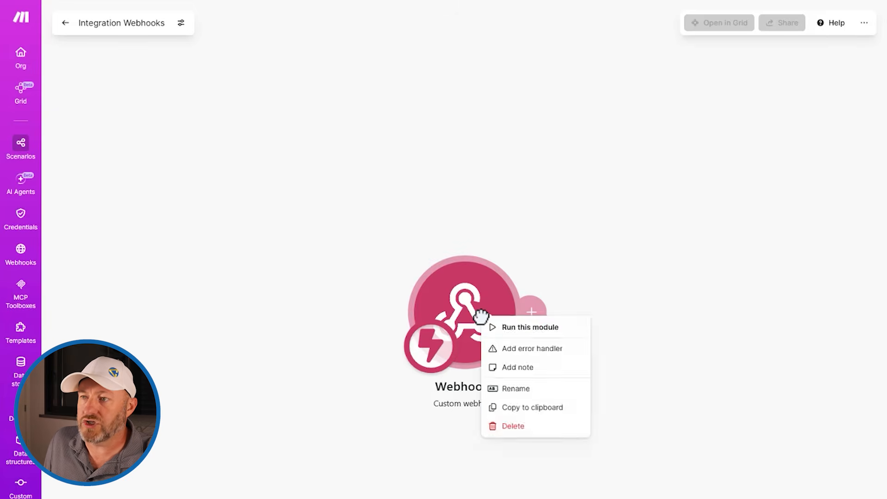
left_click(511, 337)
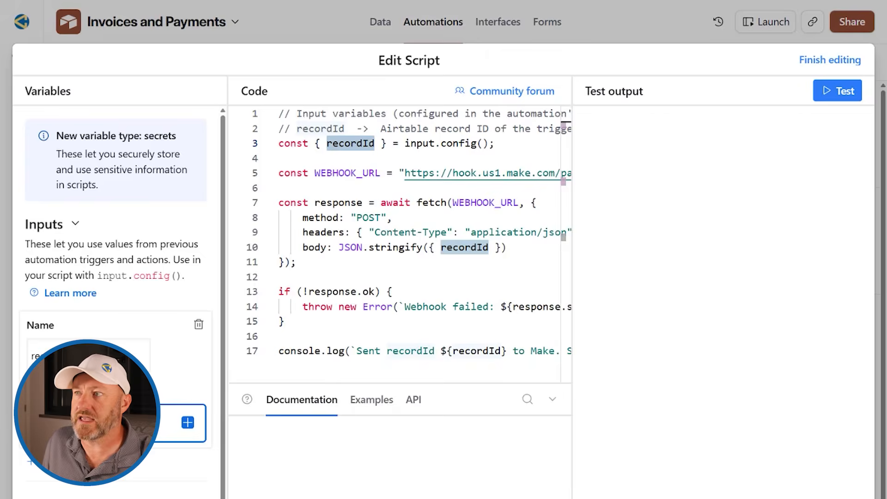
- Test the script in Airtable, check the recordId received by the webhook in Make, and finish editing the script in Airtable
left_click(819, 97)
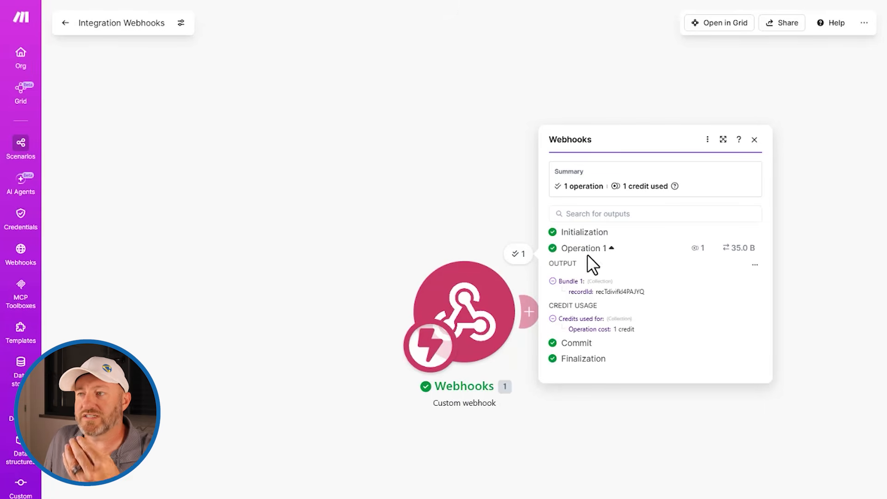
double_click(616, 291)
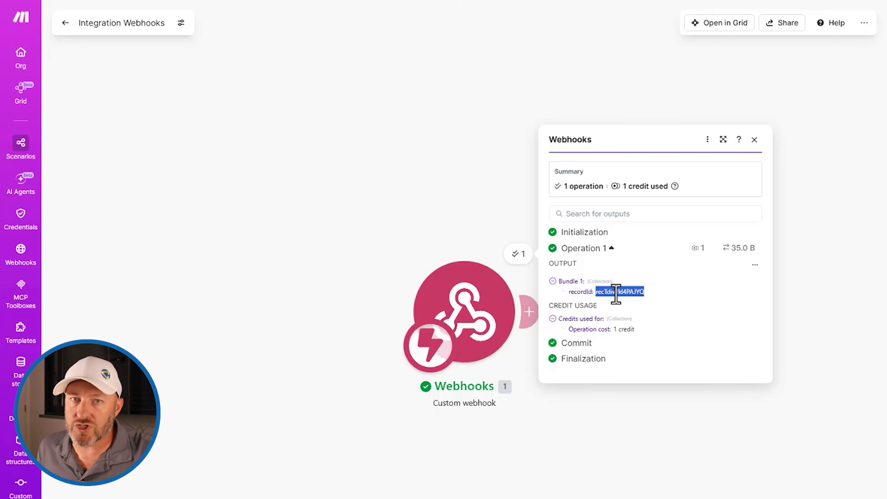
left_click(342, 1)
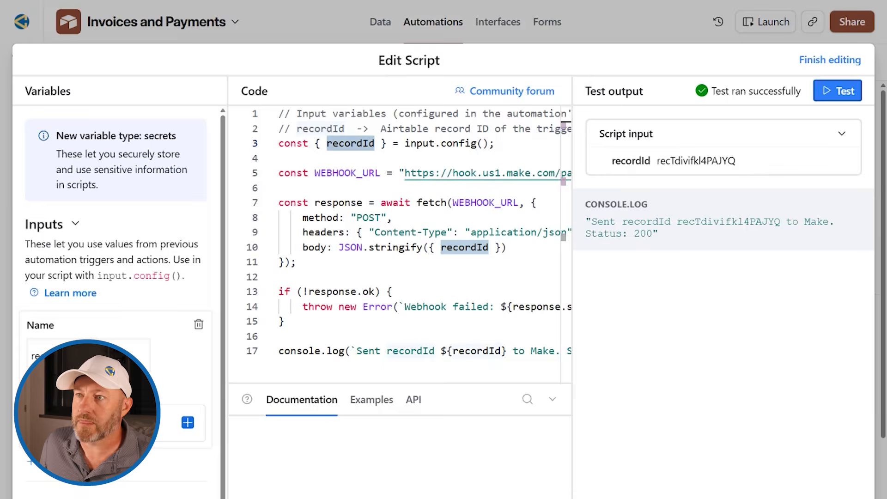
left_click(818, 59)
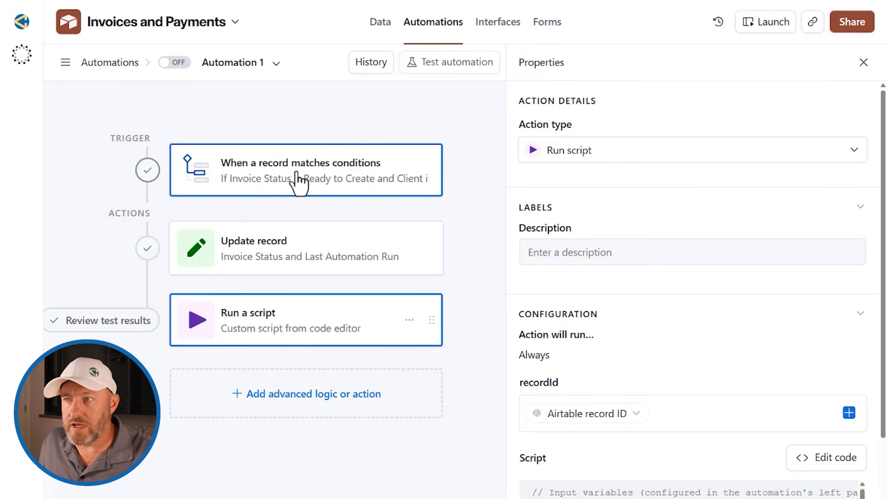
- Add a condition to the record-matching trigger requiring that Due Date is not empty
left_click(352, 178)
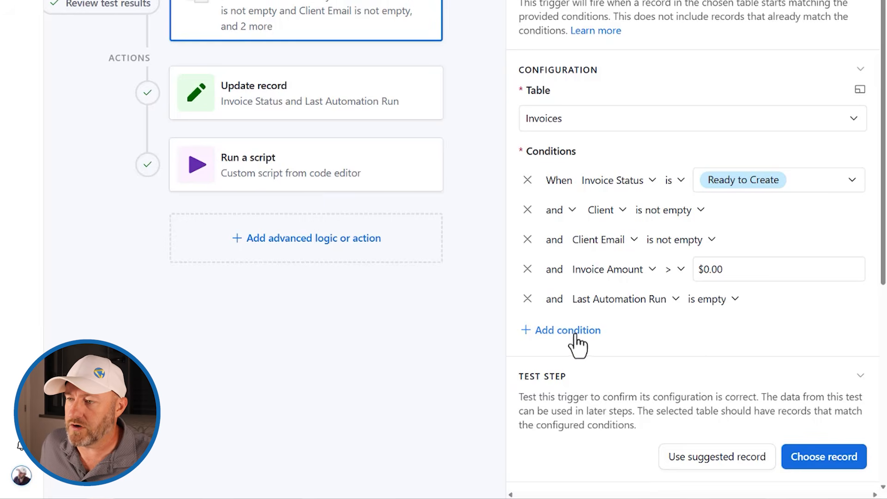
left_click(577, 331)
left_click(597, 329)
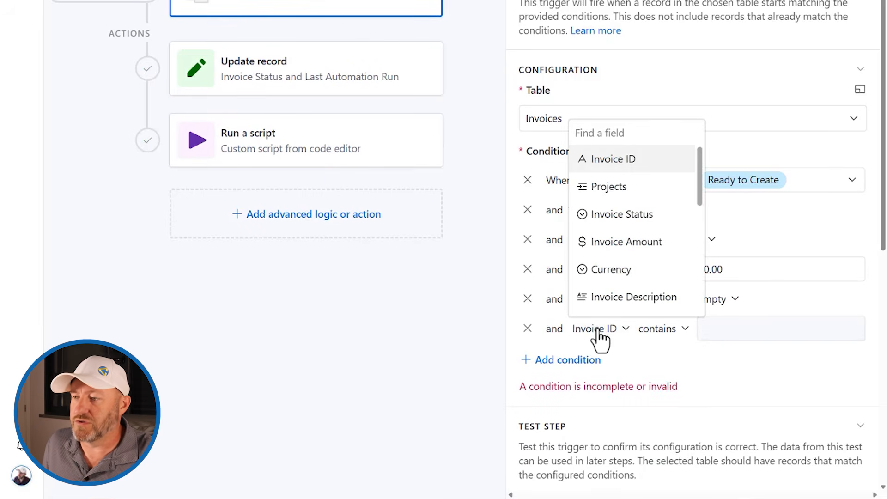
type("du")
left_click(604, 306)
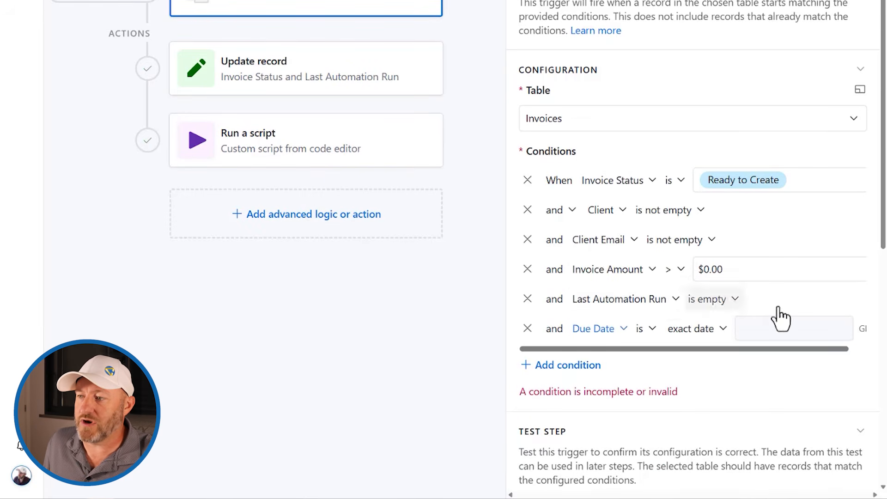
left_click(654, 329)
scroll(680, 279, "down", 2)
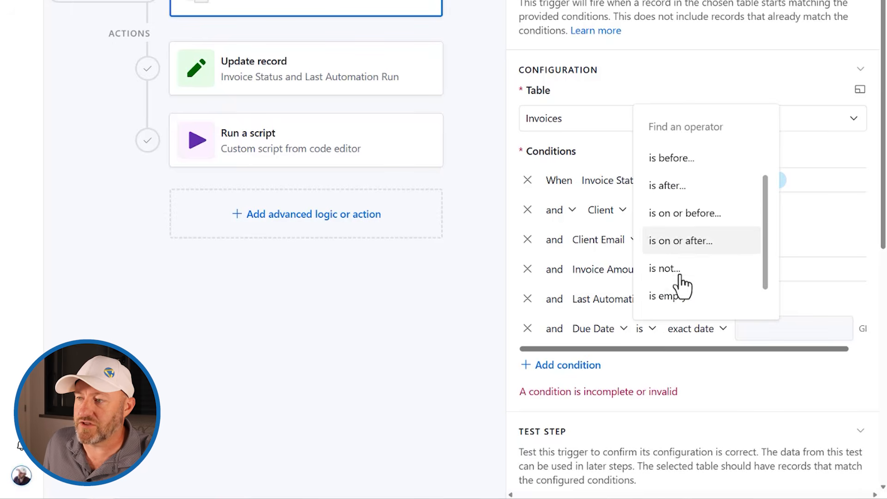
left_click(675, 300)
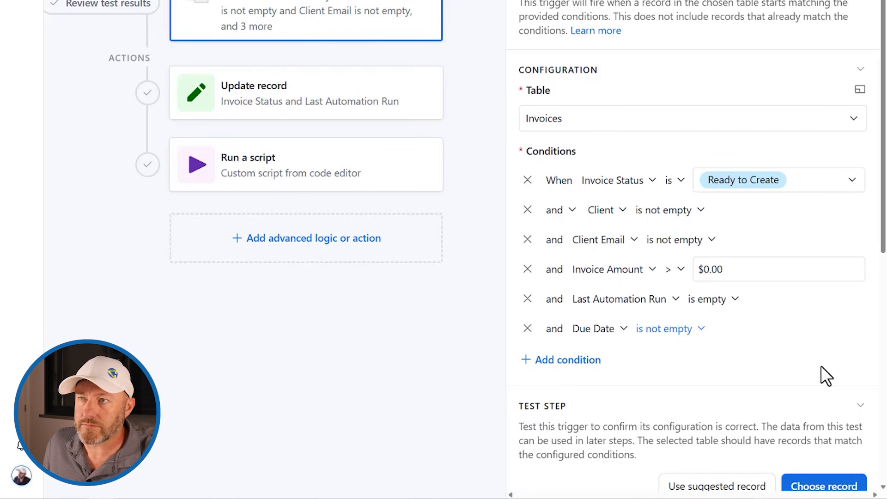
- In the Invoices table data, set the due date of the $1,000.00 invoice with status Creating to June 22, 2026
left_click(380, 21)
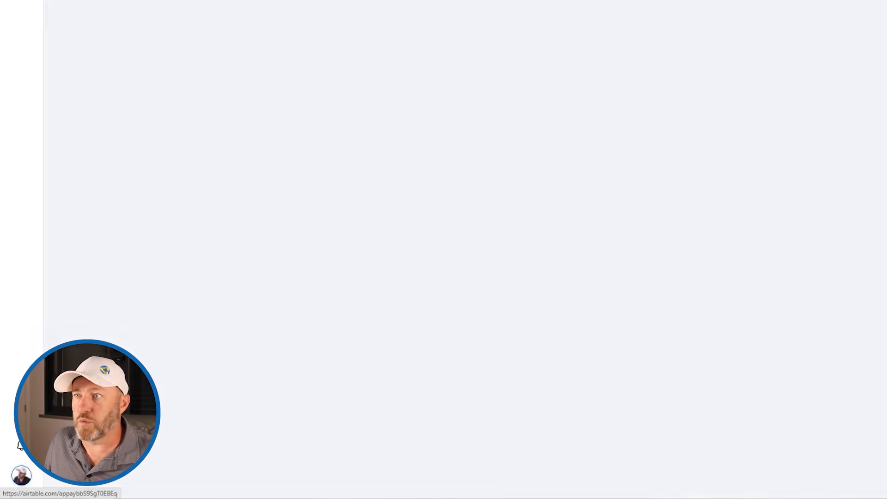
left_click(707, 187)
left_click(708, 187)
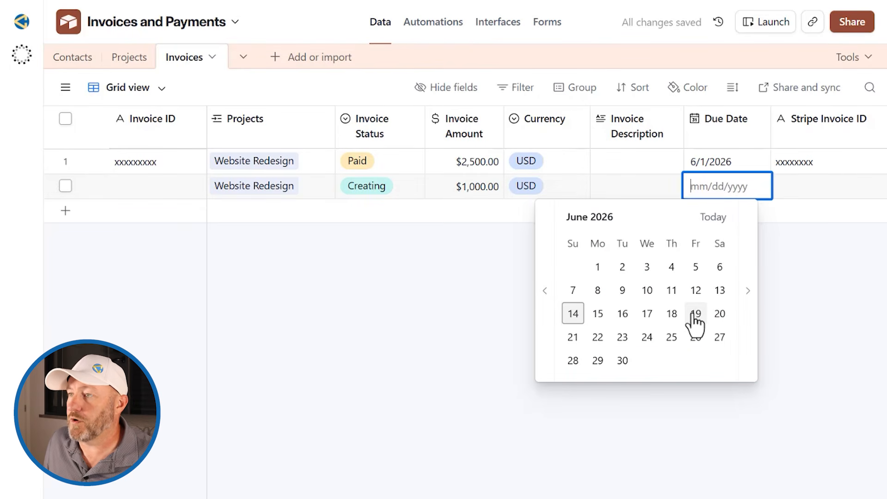
left_click(599, 337)
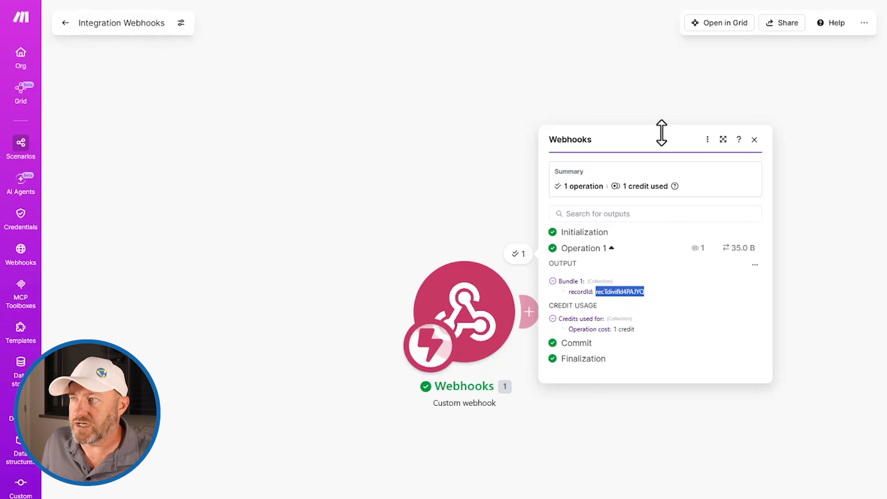
- Back in Make, close the webhook output and rename the scenario "Invoice To Stripe Test Example"
left_click(754, 139)
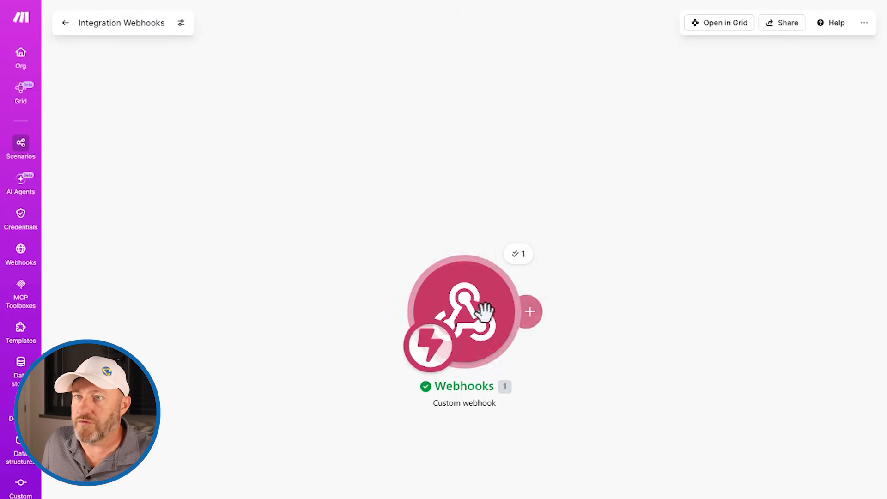
left_click(146, 22)
key("ctrl+a")
key("BackSpace")
type("Invoice")
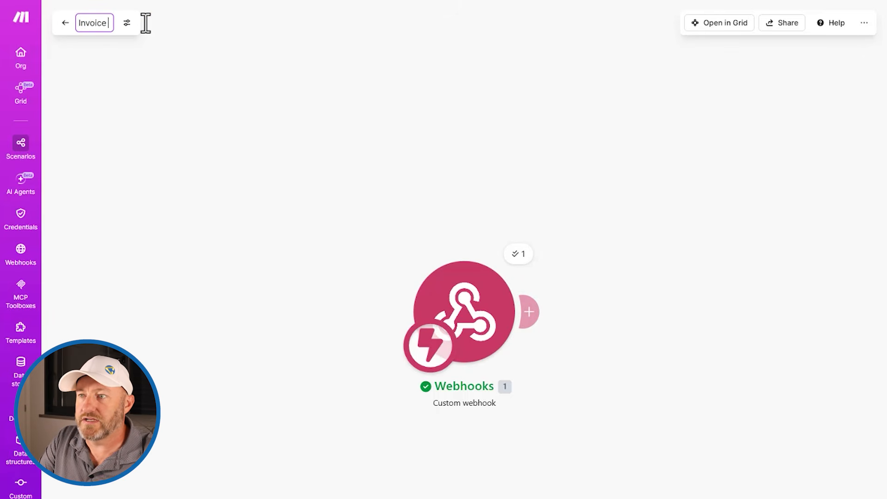
type(" To Stripe")
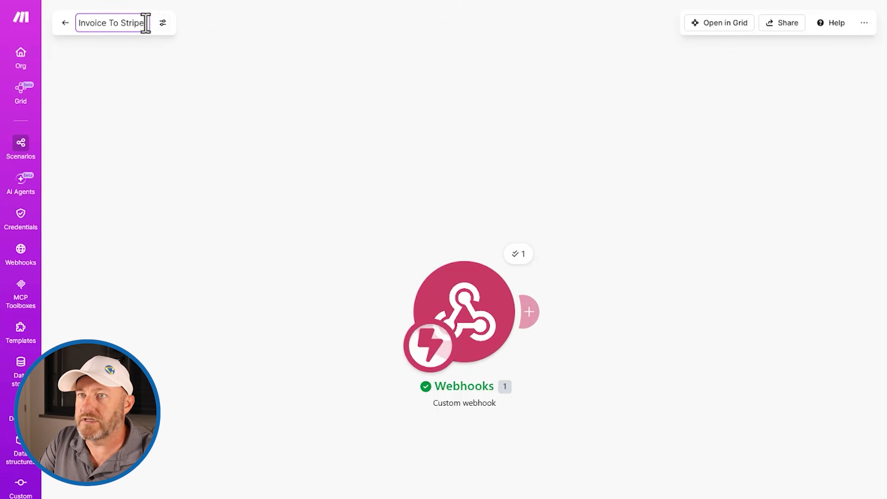
type(" Test Example")
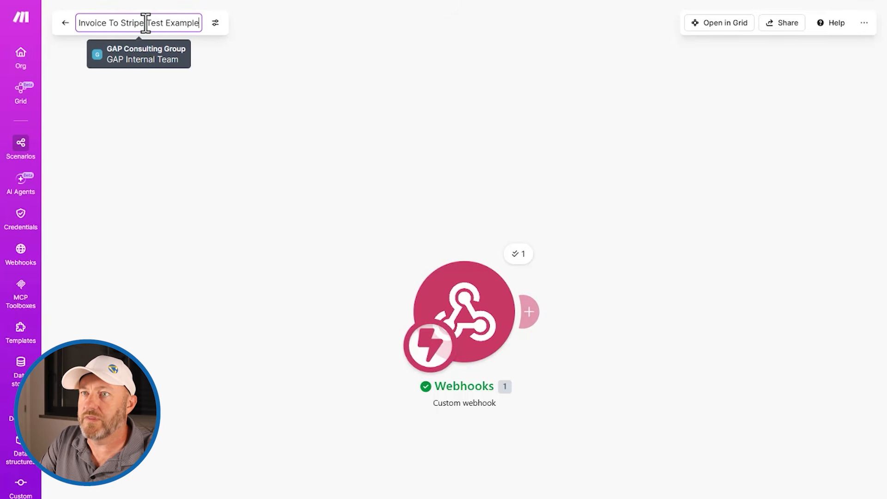
key("Return")
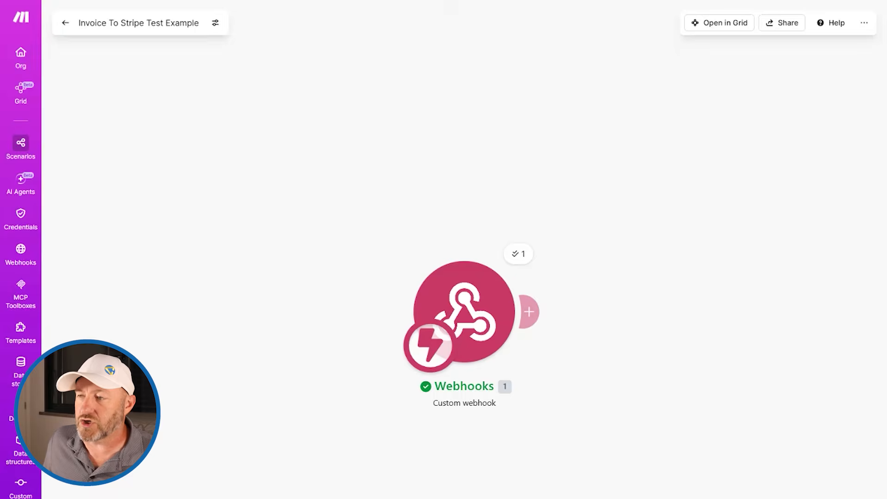
- Switch to the Claude chat and review the prompt listing the eight scenario requirements and Claude's first replies about finding the scenario
key("alt+Tab")
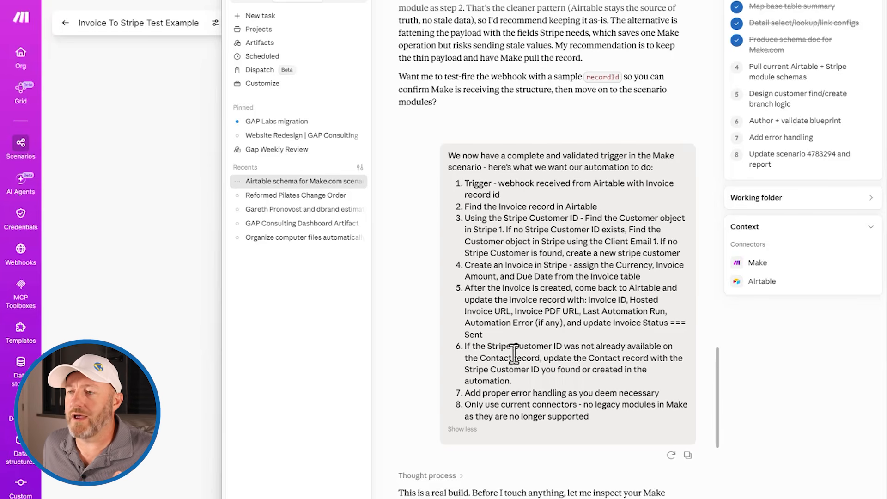
left_click(467, 430)
left_click(466, 258)
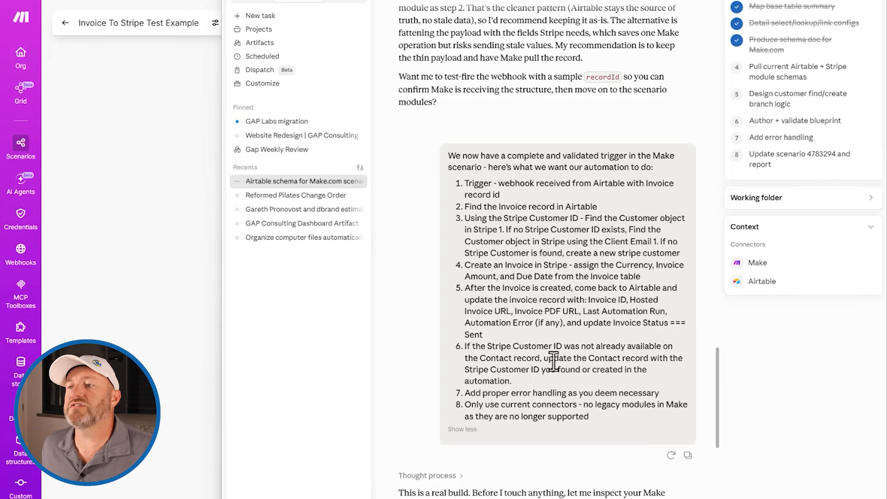
scroll(554, 354, "down", 1)
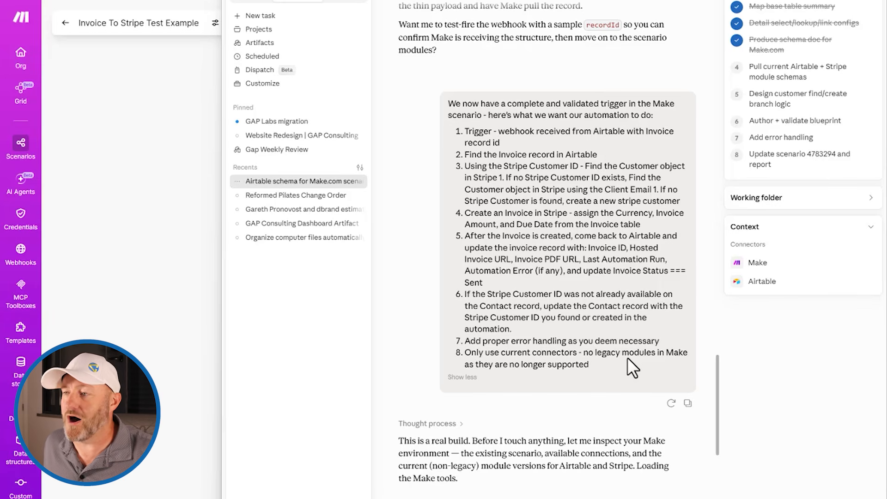
scroll(627, 358, "down", 5)
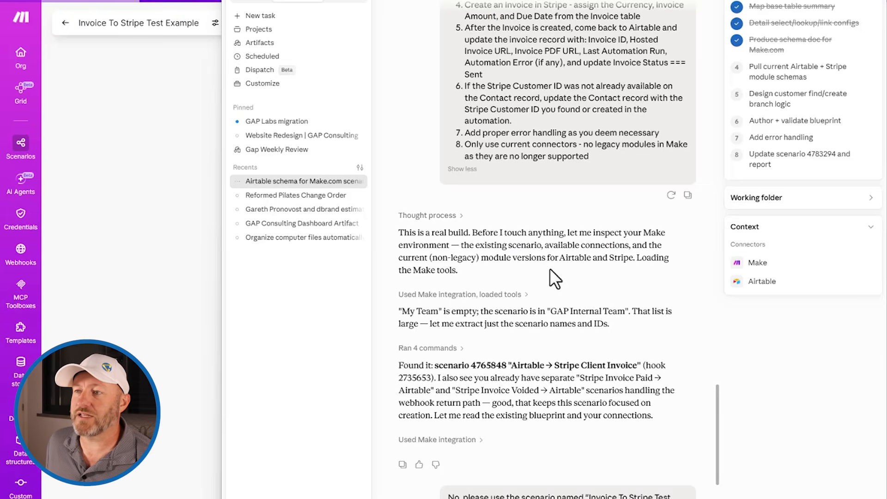
scroll(550, 267, "down", 3)
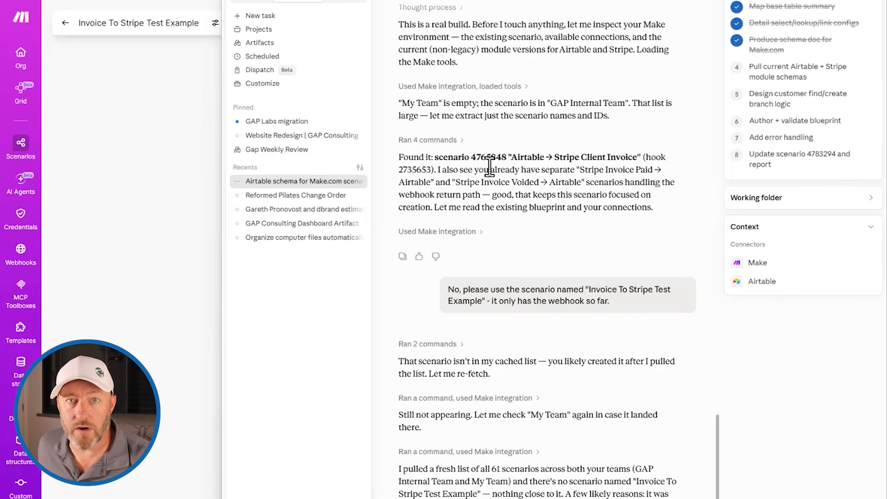
- Check the Make scenario, return to the Claude chat, and review its module schemas, configuration questions, new Airtable connection and blueprint build
left_click(160, 402)
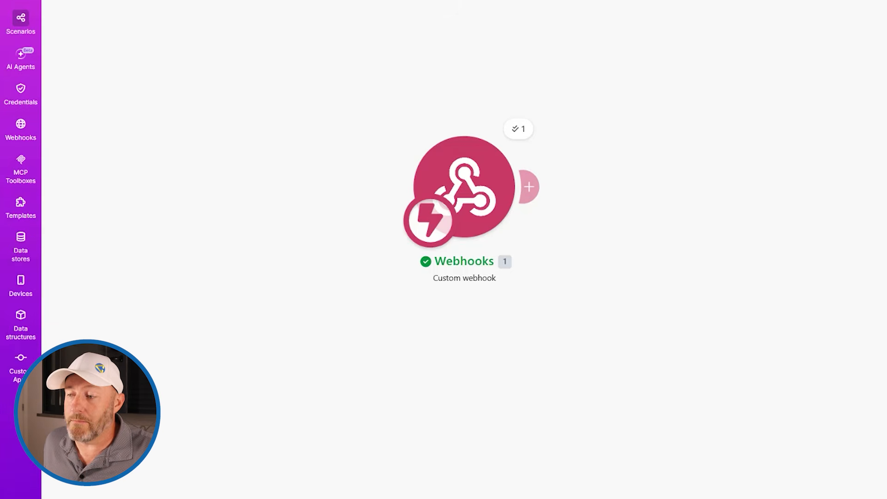
left_click(783, 485)
scroll(517, 256, "down", 6)
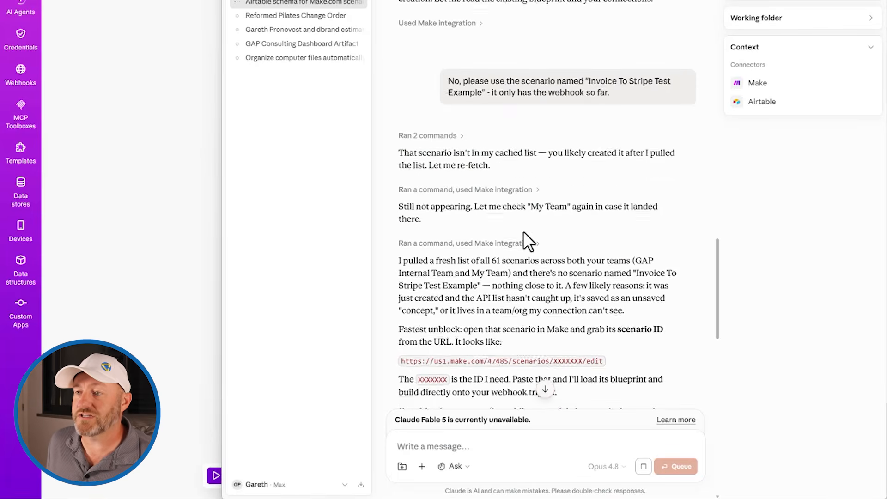
scroll(526, 169, "down", 5)
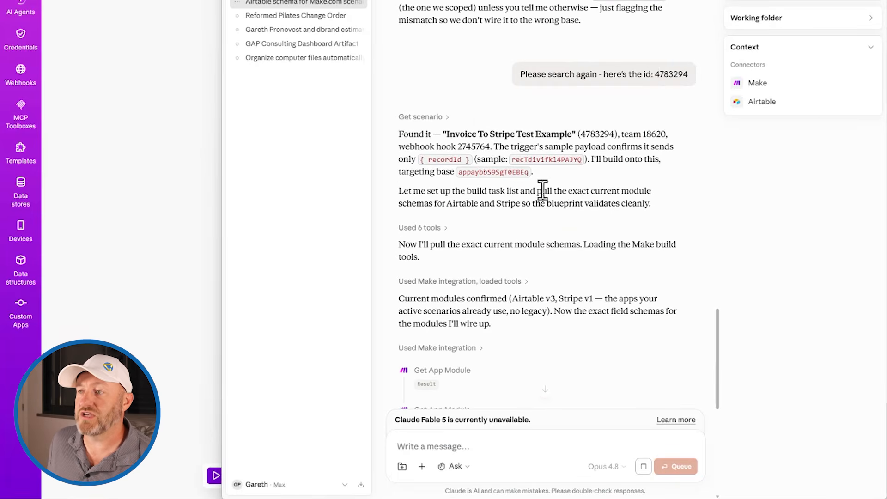
scroll(511, 234, "down", 10)
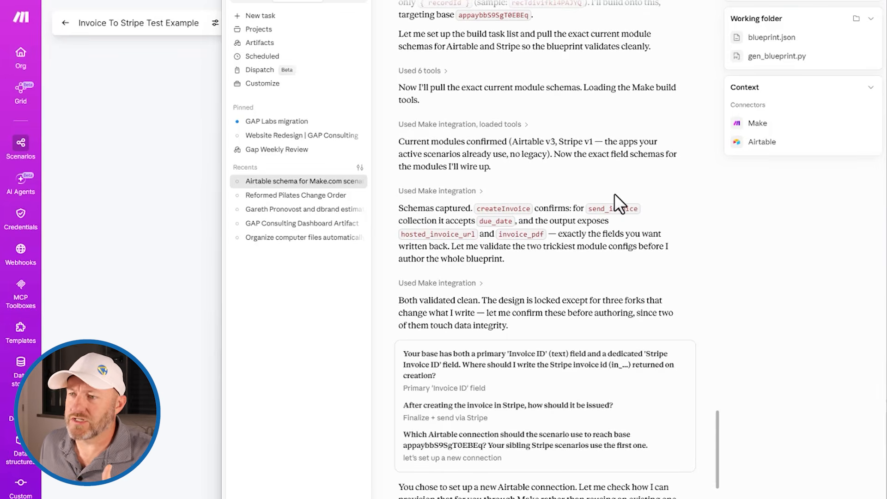
scroll(579, 265, "down", 3)
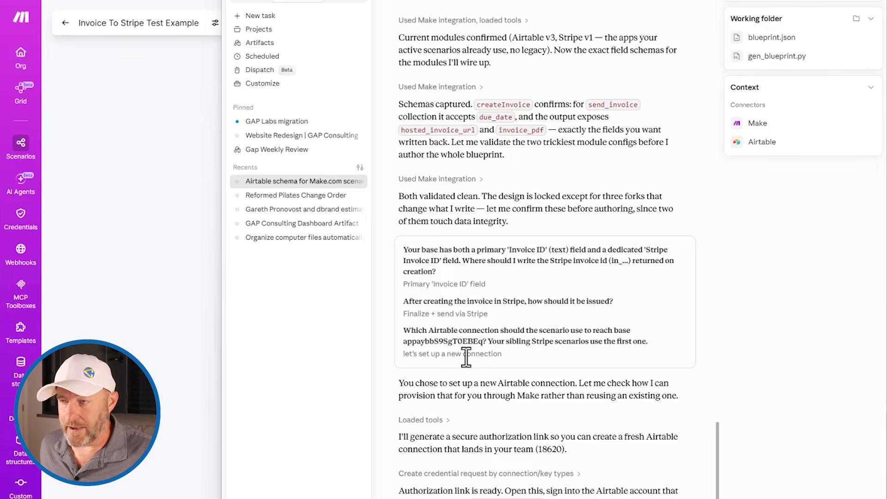
scroll(557, 336, "down", 9)
scroll(557, 336, "down", 5)
scroll(557, 336, "down", 11)
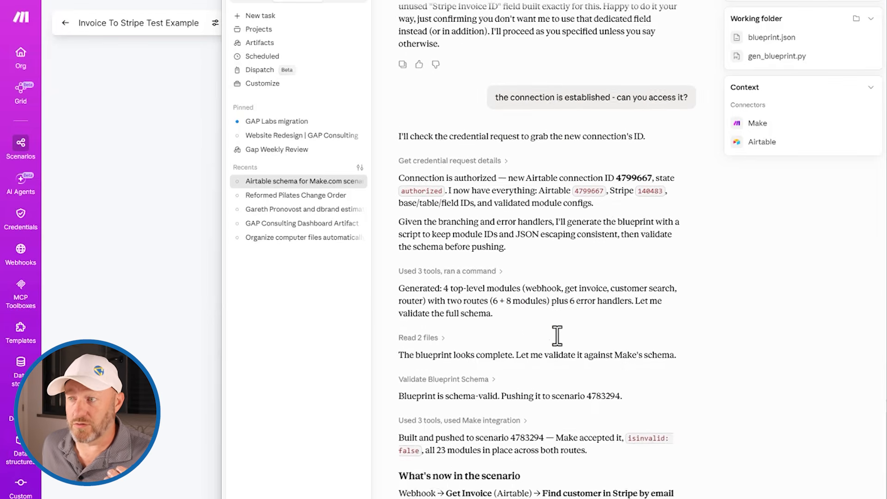
- Read Claude's summary of the pushed scenario, including its two routes, the checks before activation and the double-invoicing risk
scroll(557, 336, "down", 8)
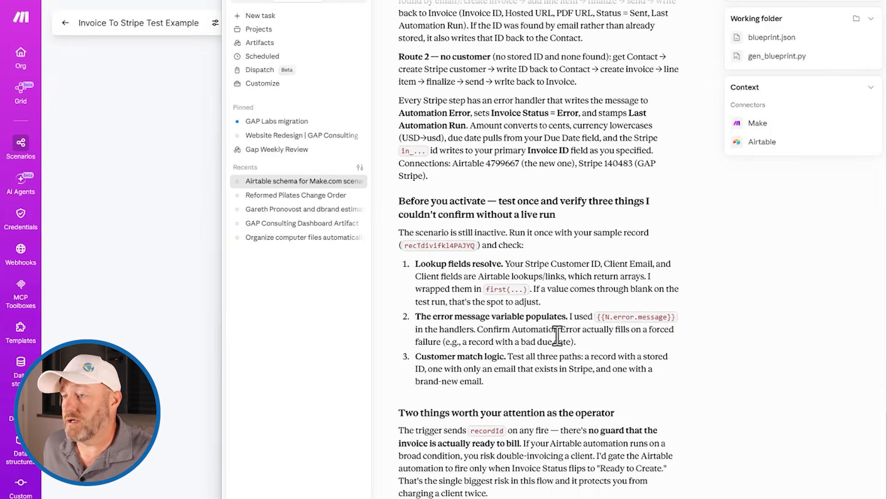
scroll(558, 335, "up", 1)
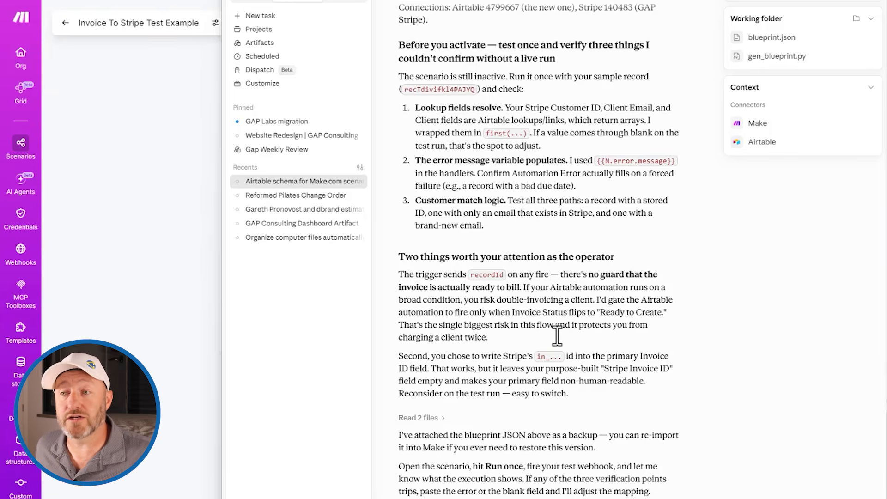
- Back in Make, leave the scenario editor with the changes saved, and reopen the diagram for editing with its modules auto-aligned
left_click(142, 100)
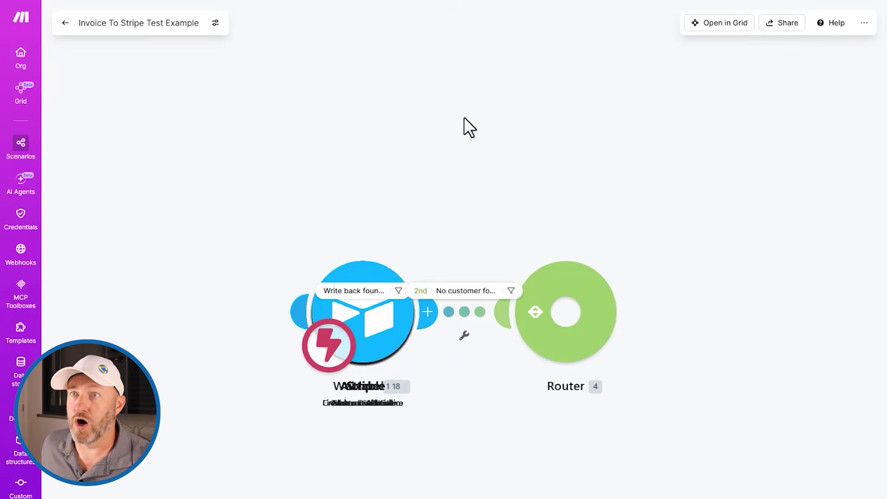
left_click(65, 23)
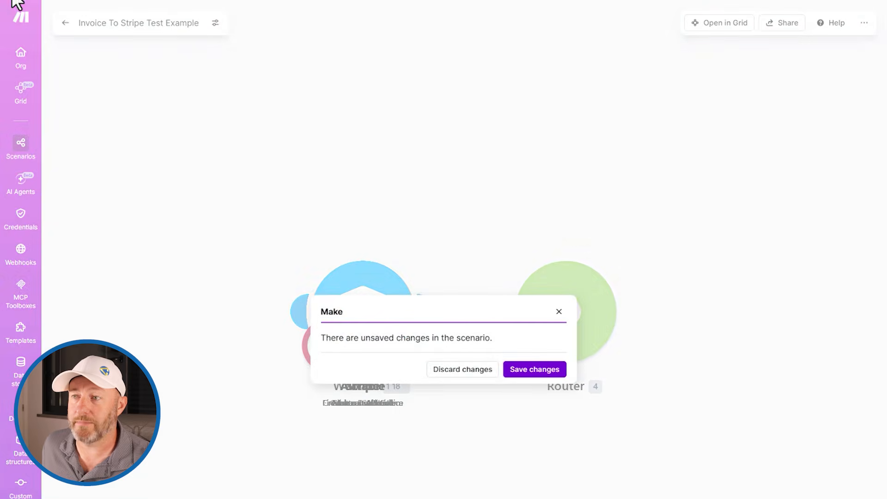
left_click(535, 370)
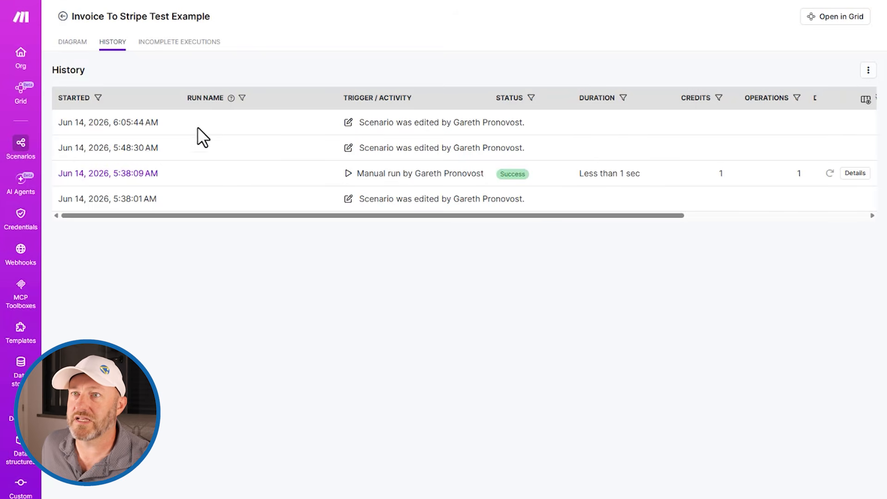
left_click(72, 42)
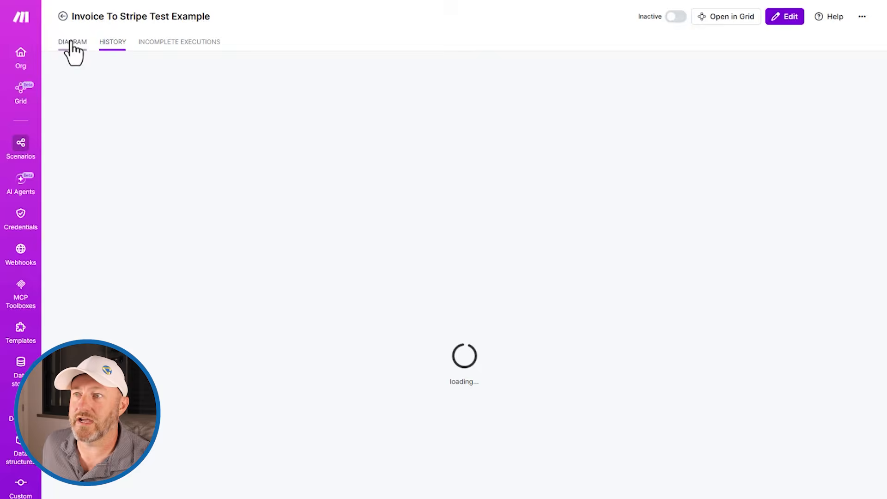
left_click(785, 21)
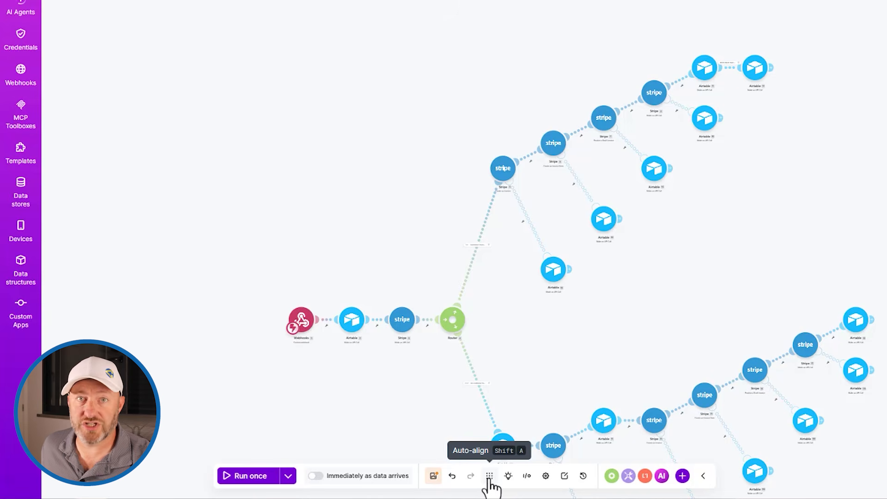
- Dismiss the panning tip and look over the scenario's overall layout, from the webhook through the router to the lower route
left_click_drag(593, 368, 540, 262)
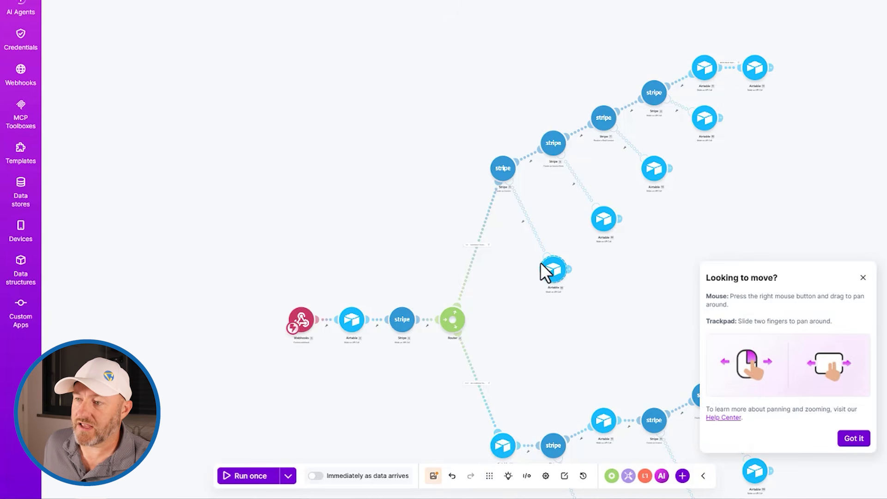
left_click(863, 278)
left_click_drag(708, 277, 578, 69)
left_click(499, 114)
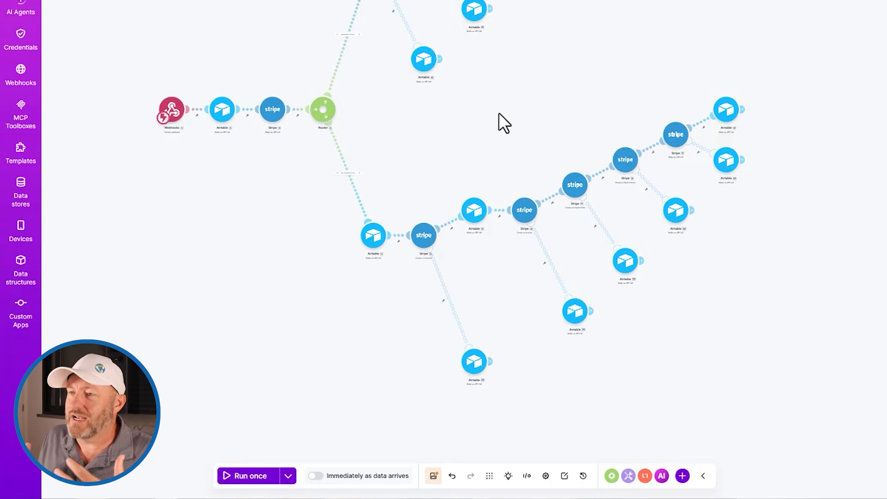
scroll(498, 112, "up", 2)
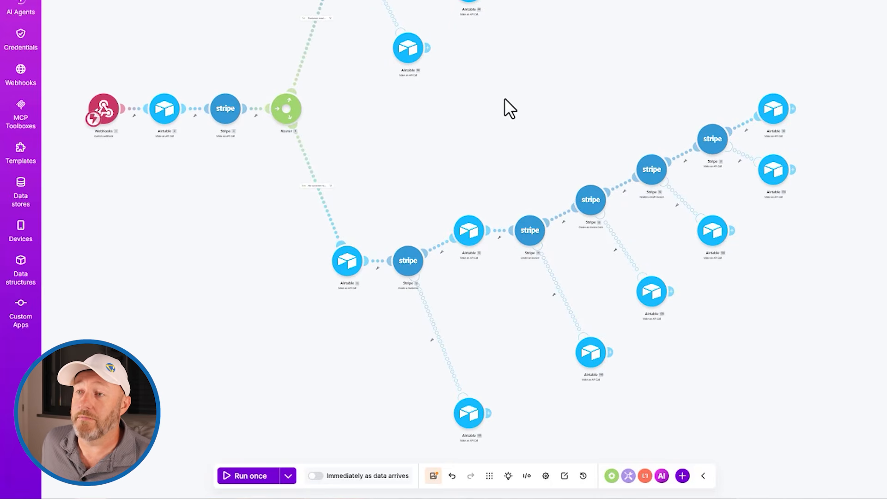
left_click_drag(504, 98, 497, 141)
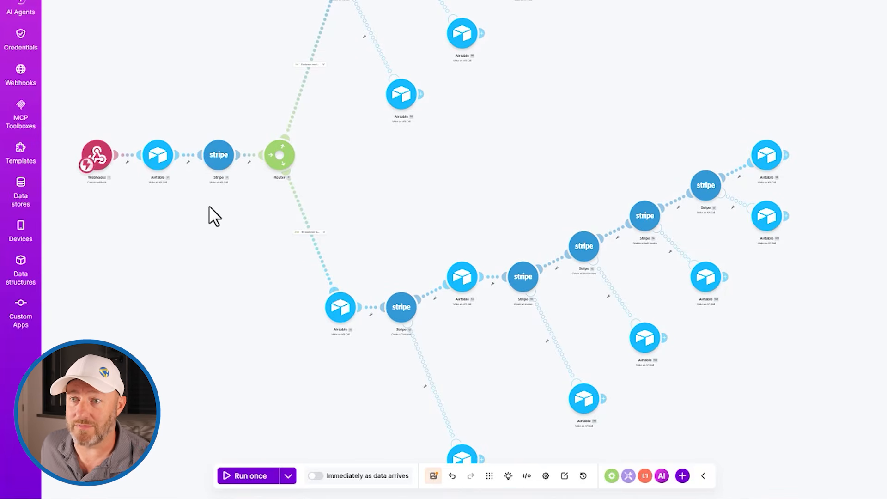
- Check the connection, URL and method of the Airtable API call module after the webhook, and save the module
scroll(209, 206, "up", 5)
left_click_drag(249, 246, 391, 249)
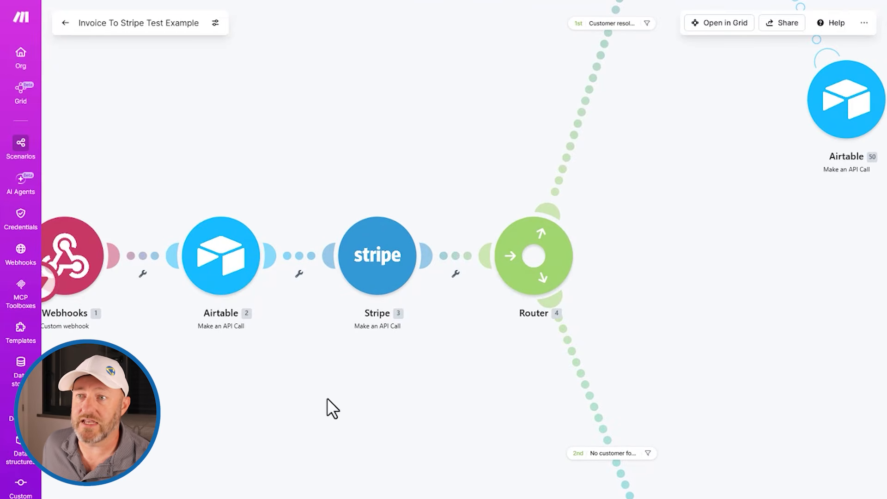
left_click(236, 259)
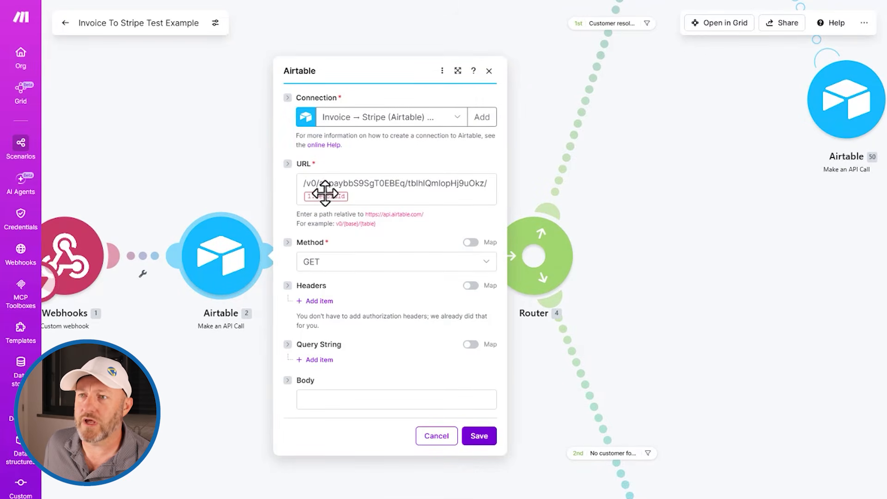
left_click(480, 437)
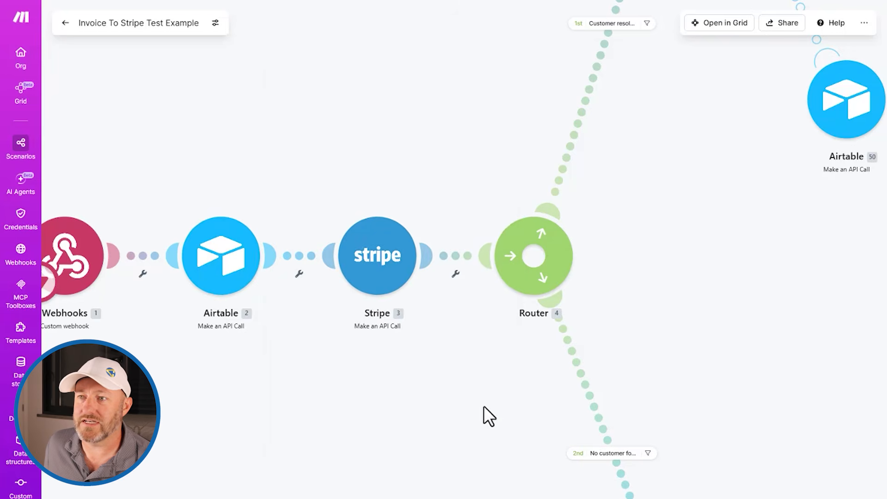
- Examine the Stripe and Airtable modules and error handlers along both router routes, for a found customer and for no customer
left_click_drag(484, 405, 418, 409)
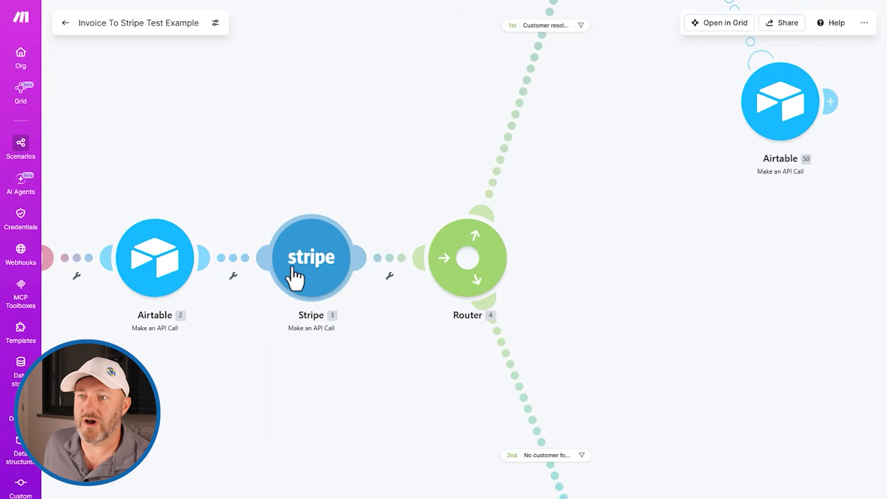
scroll(436, 385, "down", 1)
scroll(437, 384, "down", 1)
left_click_drag(655, 483, 435, 352)
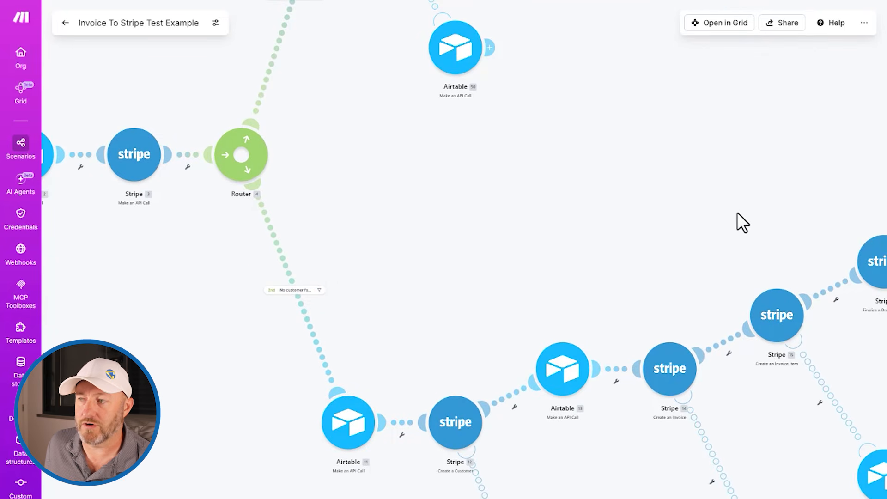
left_click_drag(377, 147, 264, 494)
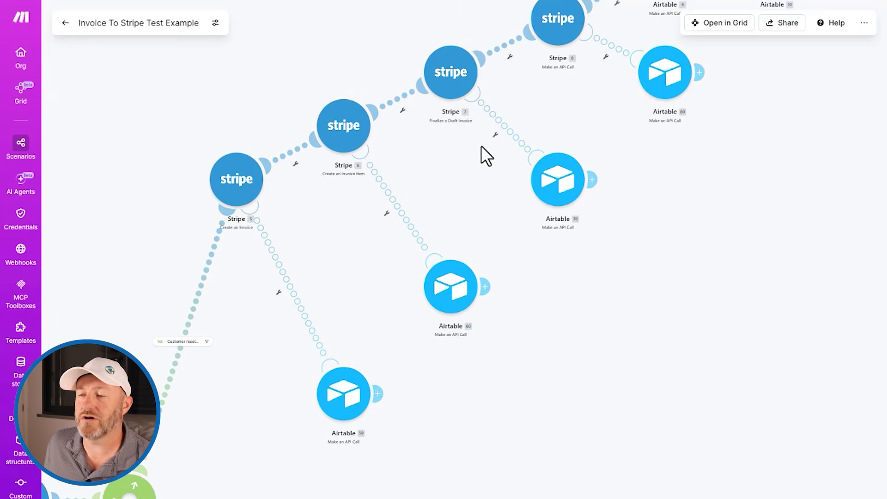
left_click_drag(722, 253, 675, 378)
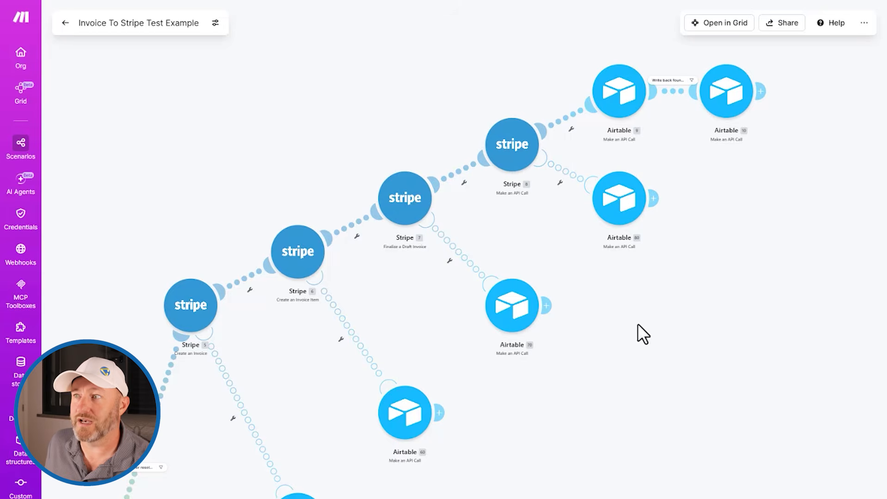
scroll(637, 335, "down", 2)
left_click_drag(566, 450, 530, 290)
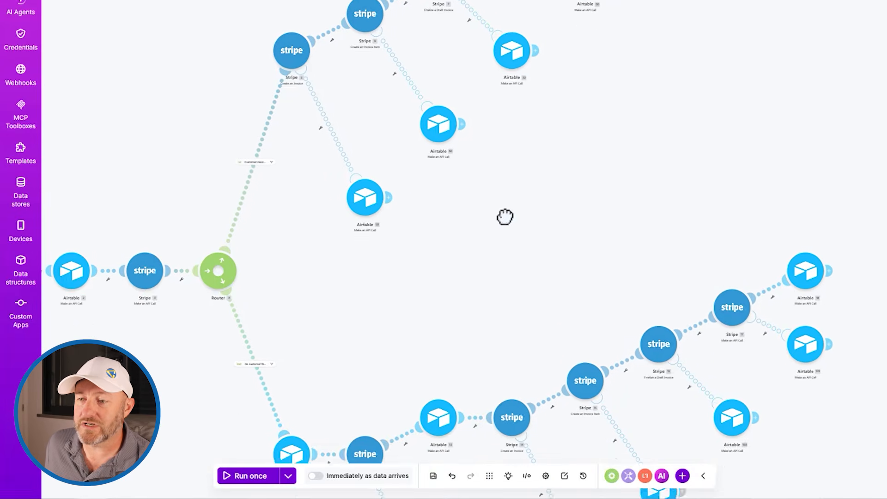
- Activate the scenario to run immediately as data arrives and save its schedule settings
left_click(316, 476)
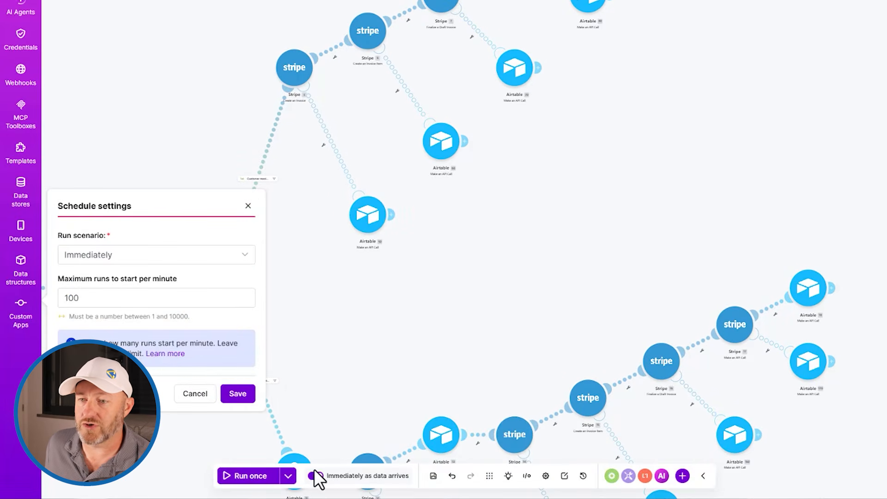
left_click(238, 394)
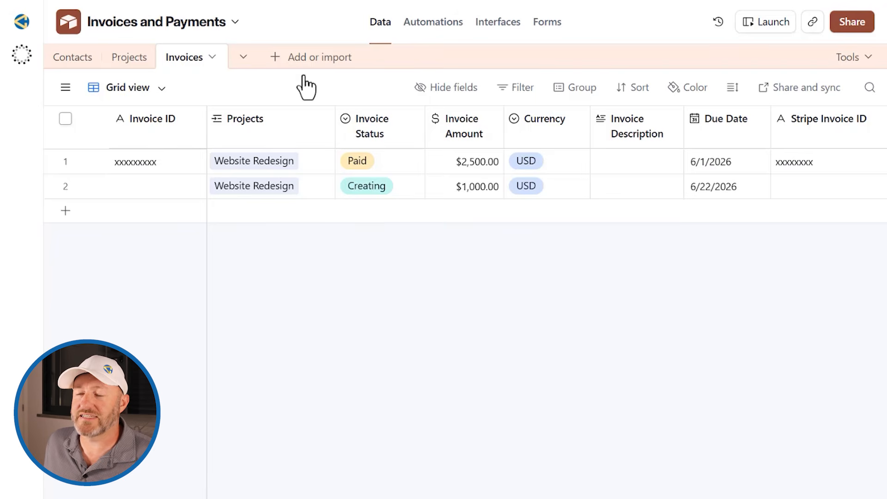
- In the Airtable Invoices table, add a new invoice record and link it to the Website Redesign project
right_click(171, 185)
left_click(383, 301)
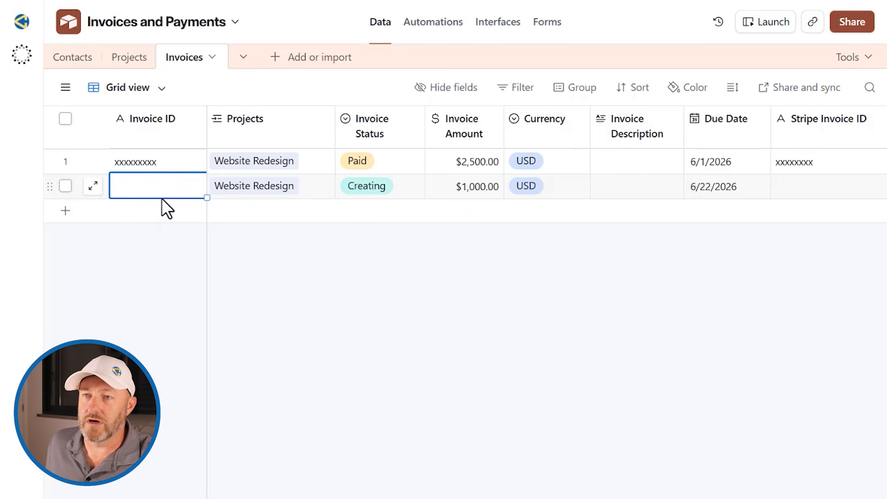
left_click(67, 211)
left_click(215, 214)
left_click(219, 210)
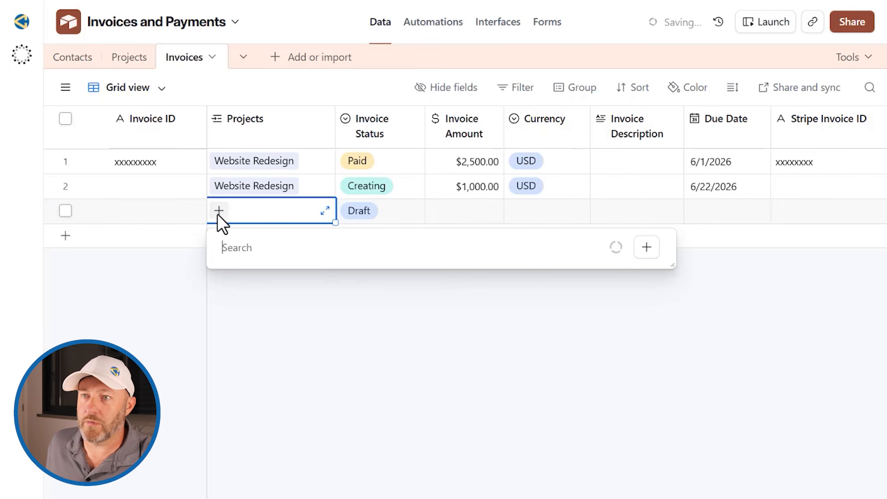
left_click(310, 331)
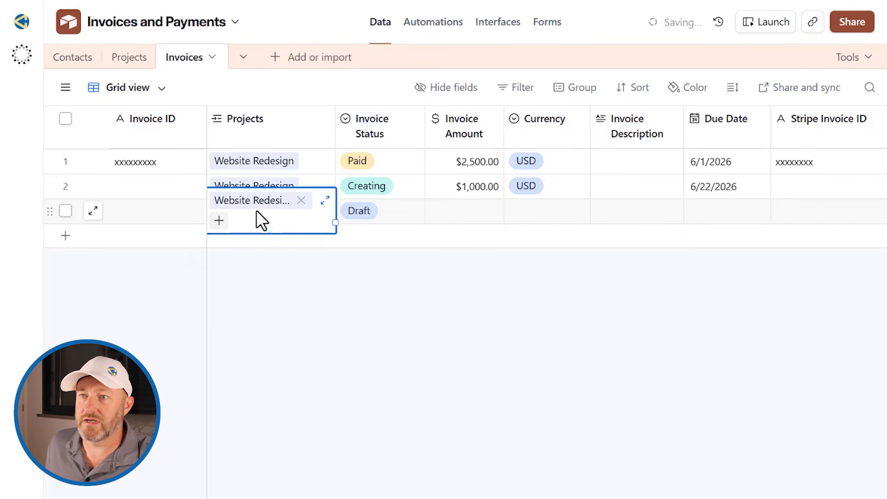
left_click(328, 249)
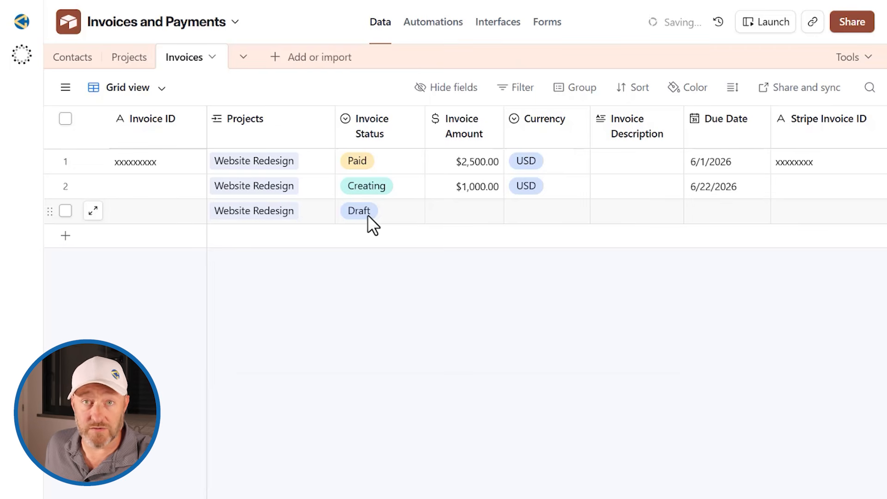
- Set the new draft invoice's amount to $50.00 and its currency to USD
left_click(471, 217)
type("50")
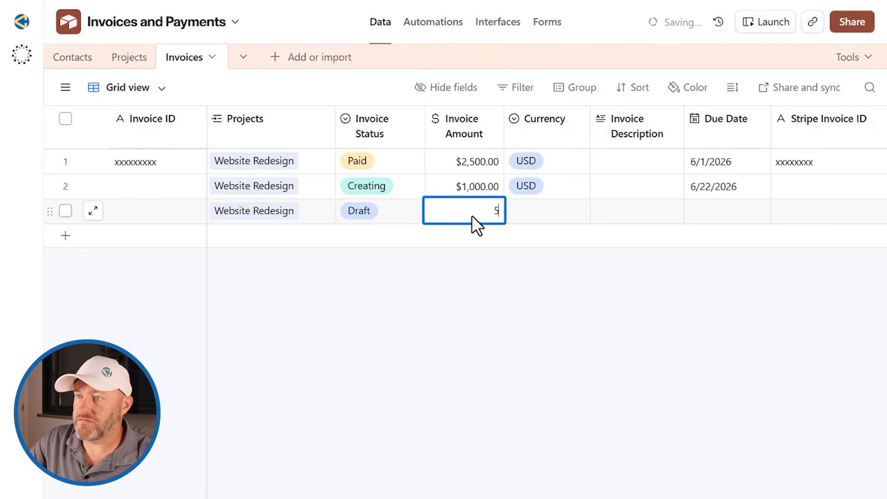
key("Tab")
left_click(530, 214)
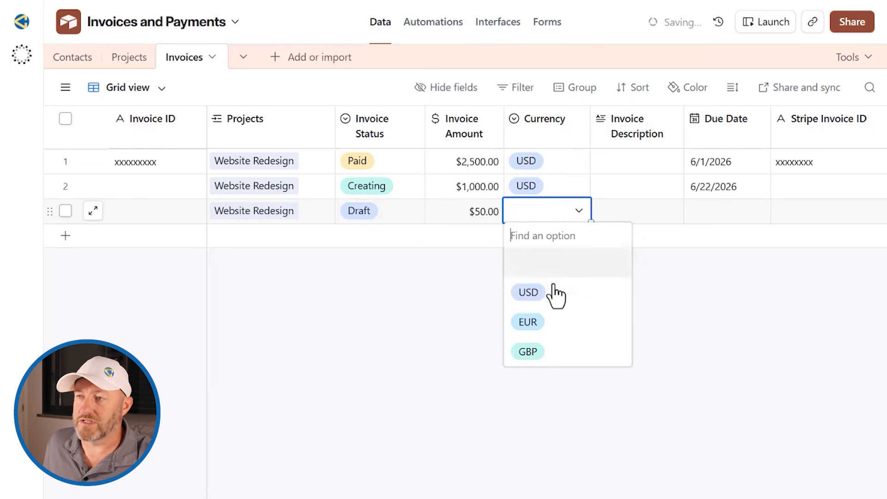
left_click(536, 293)
- Set the $50.00 invoice's due date to June 29, 2026
scroll(576, 219, "right", 2)
scroll(570, 215, "right", 2)
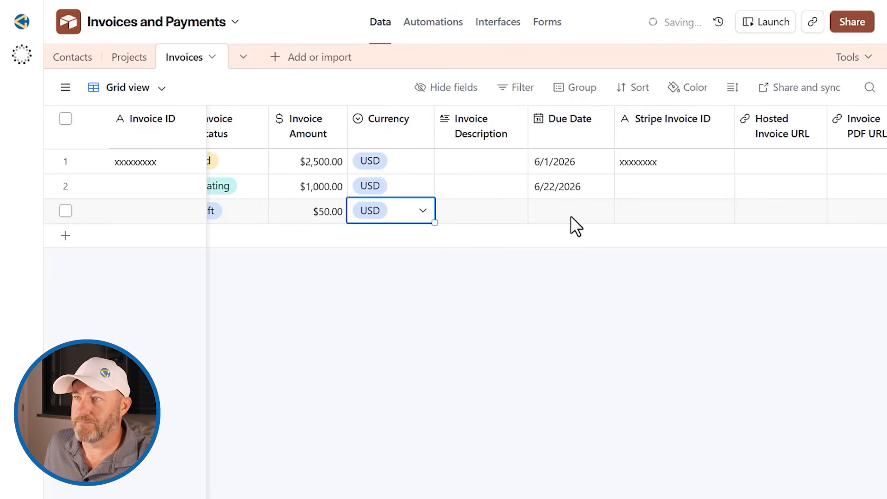
left_click(570, 215)
left_click(584, 387)
- Link the existing test contact as the $50.00 invoice's client, and check its client email and Stripe Customer ID lookups
scroll(542, 221, "right", 12)
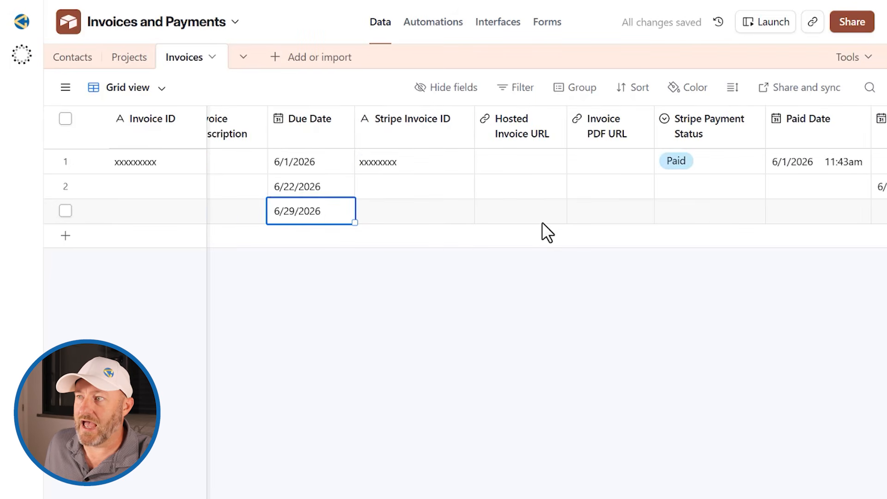
scroll(576, 212, "right", 2)
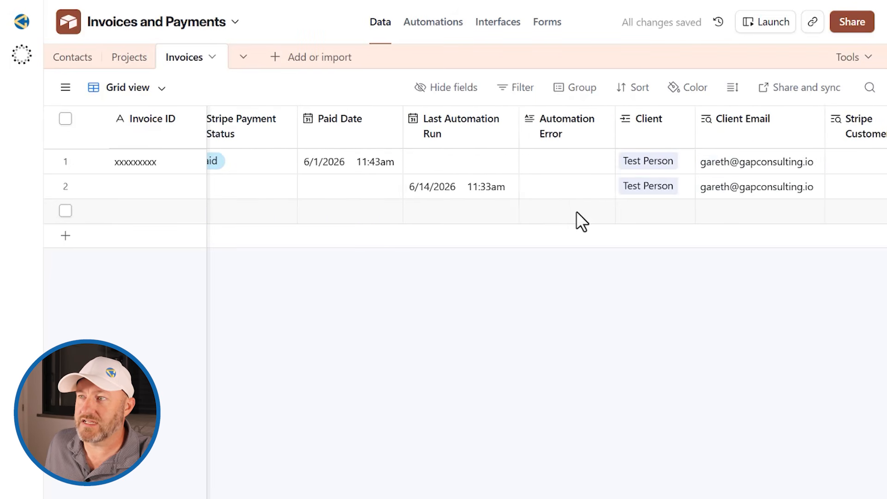
left_click(627, 215)
left_click(627, 211)
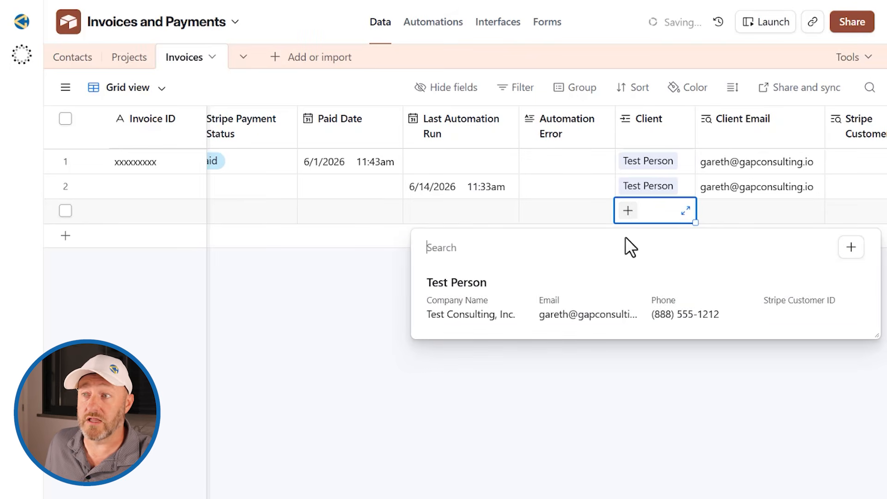
left_click(491, 293)
scroll(758, 176, "right", 5)
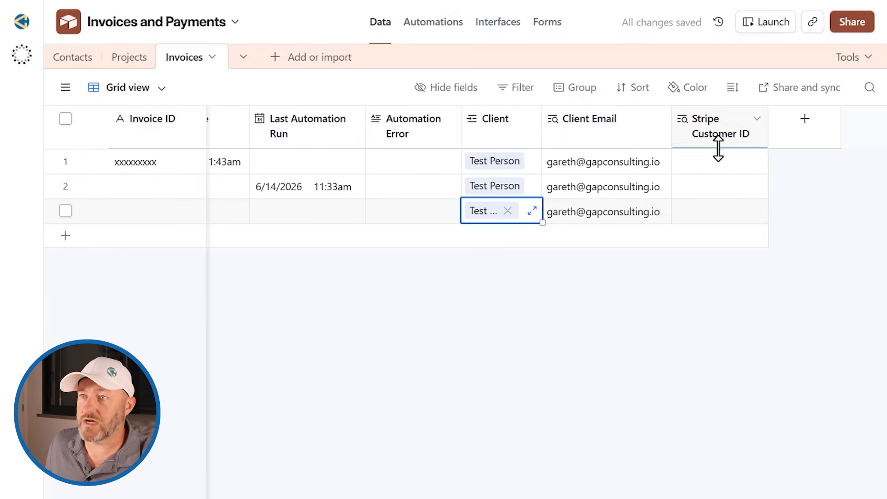
scroll(508, 231, "left", 5)
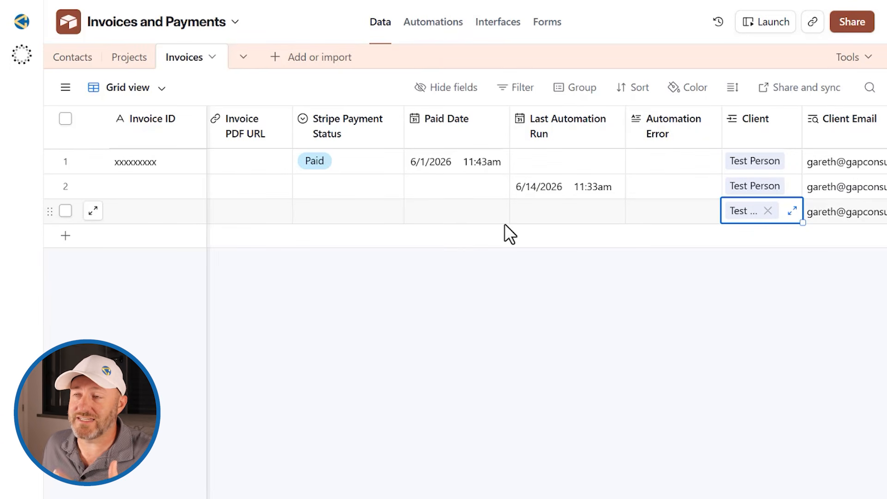
scroll(471, 210, "left", 12)
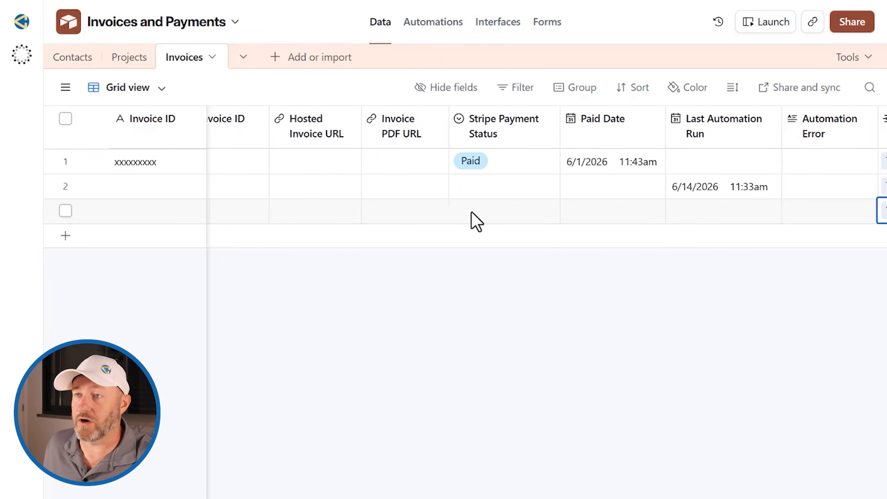
scroll(317, 212, "left", 3)
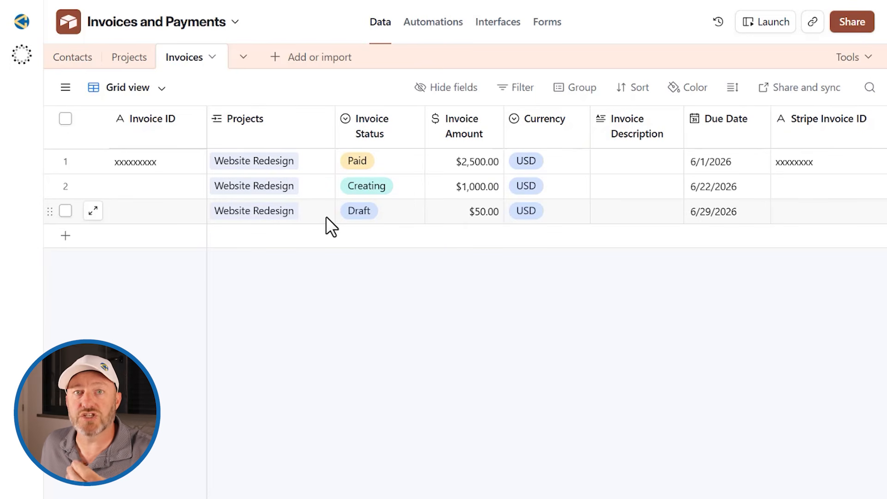
- Set the $50.00 invoice's status to Ready to Create
scroll(612, 217, "right", 12)
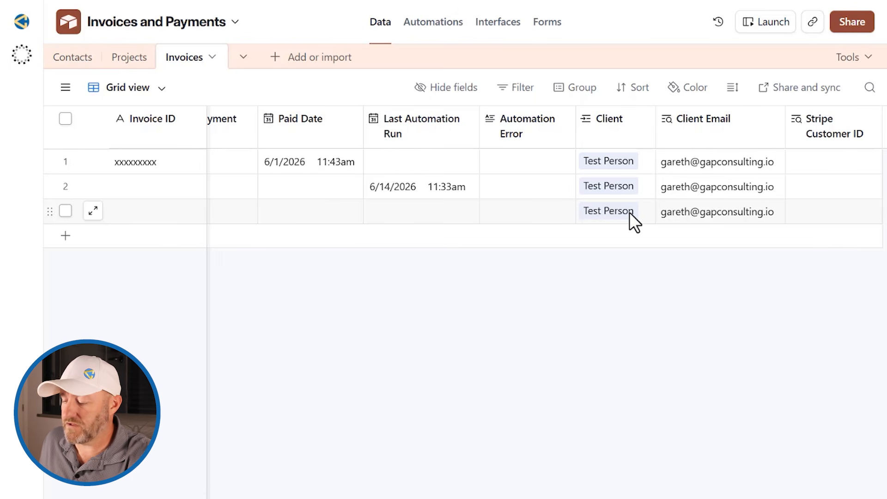
scroll(630, 212, "left", 16)
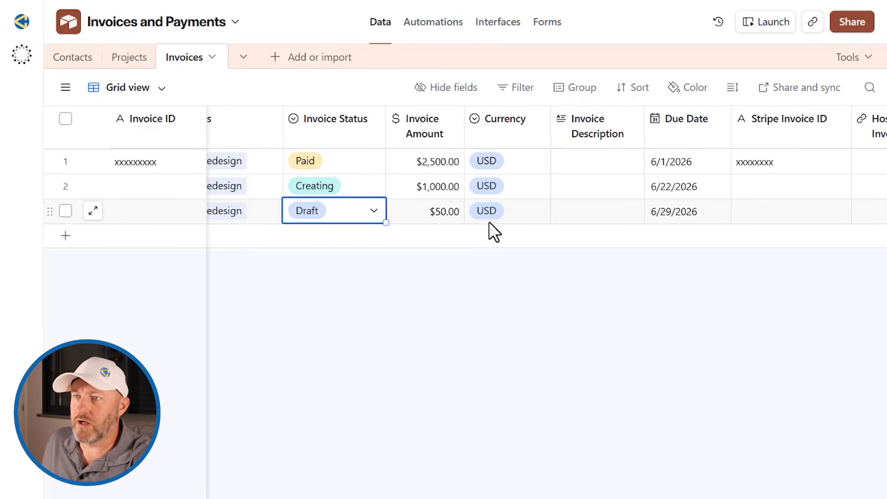
left_click(348, 221)
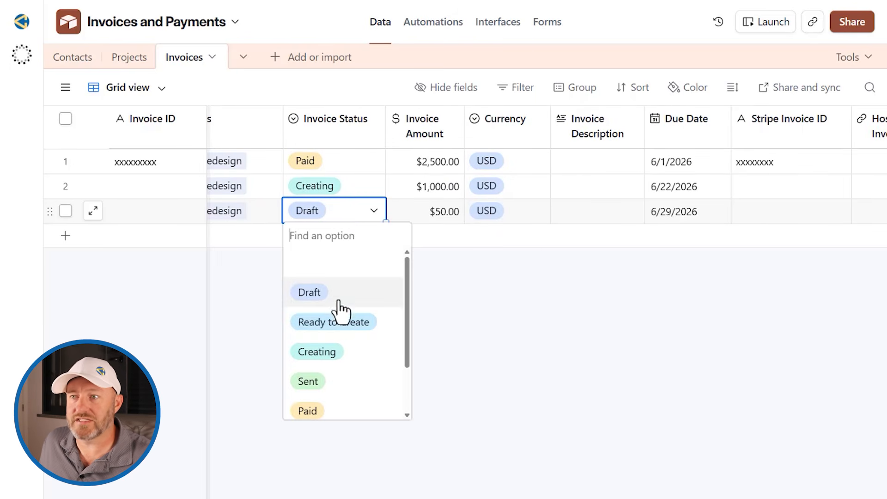
left_click(334, 323)
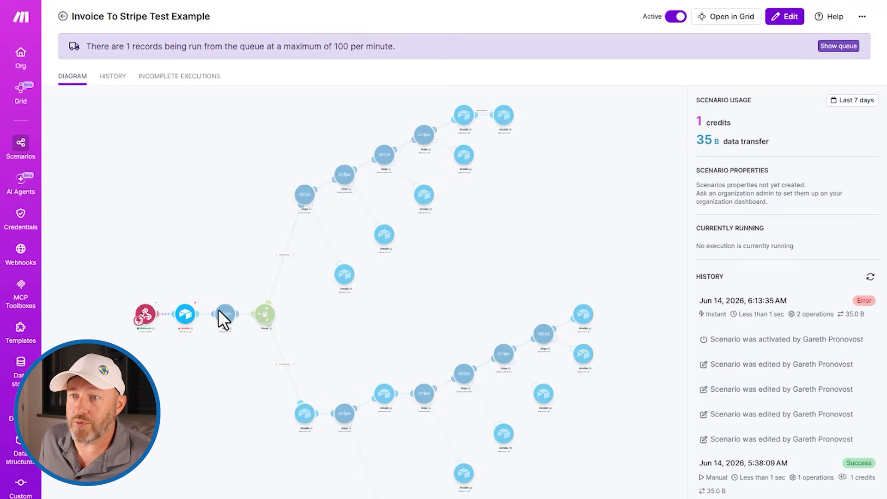
- Open the 6:13:35 AM failed run in Make, and read Claude's diagnosis of the Airtable 403 error and its connection fix
left_click(776, 301)
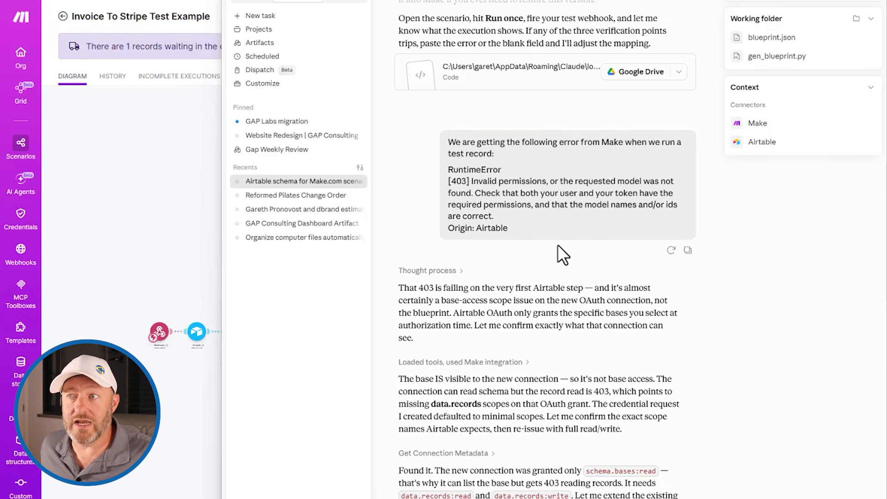
scroll(558, 245, "down", 5)
scroll(561, 294, "down", 9)
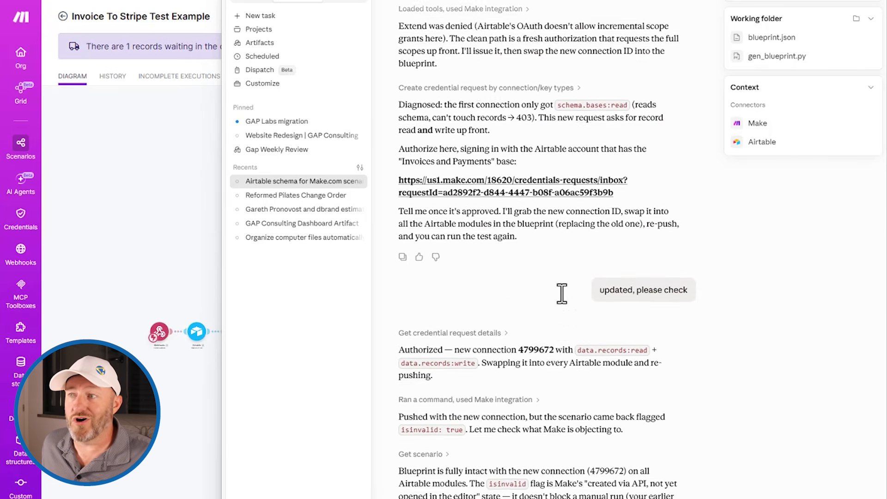
scroll(534, 240, "down", 1)
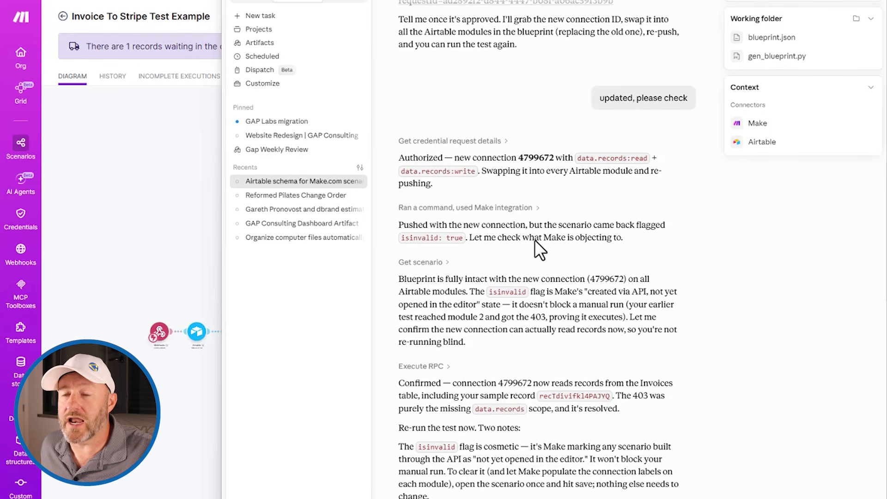
scroll(534, 240, "down", 4)
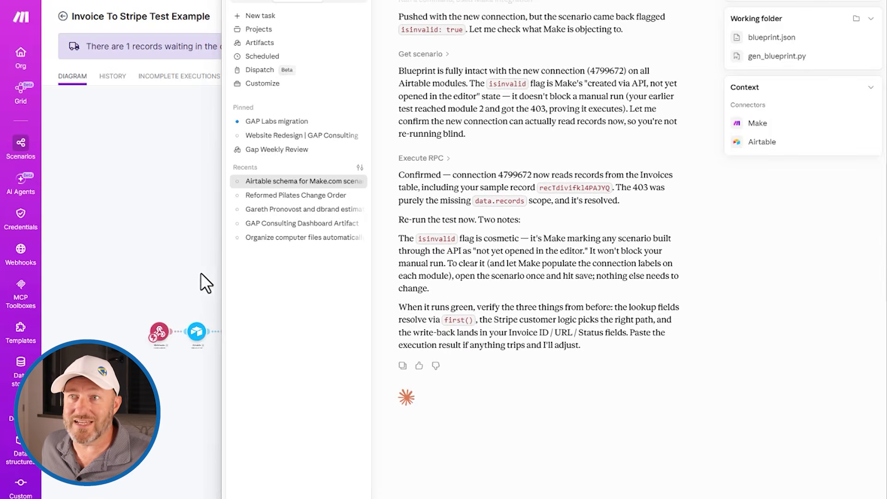
- Switch to Make, leave the scenario editor, and activate the scenario with the old webhook queue data processed
left_click(163, 220)
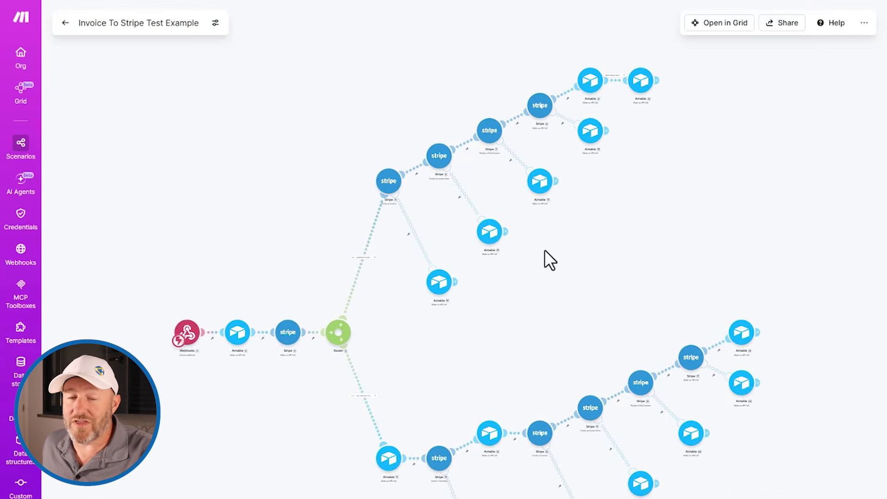
left_click(65, 24)
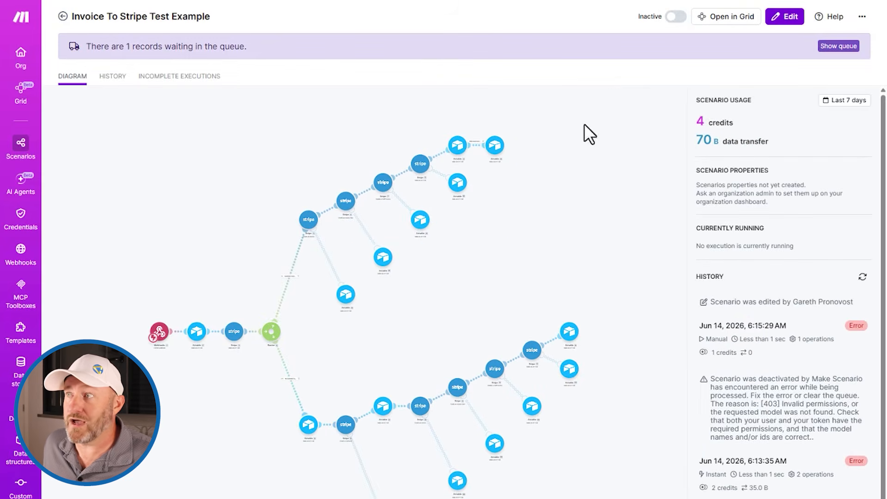
left_click(675, 19)
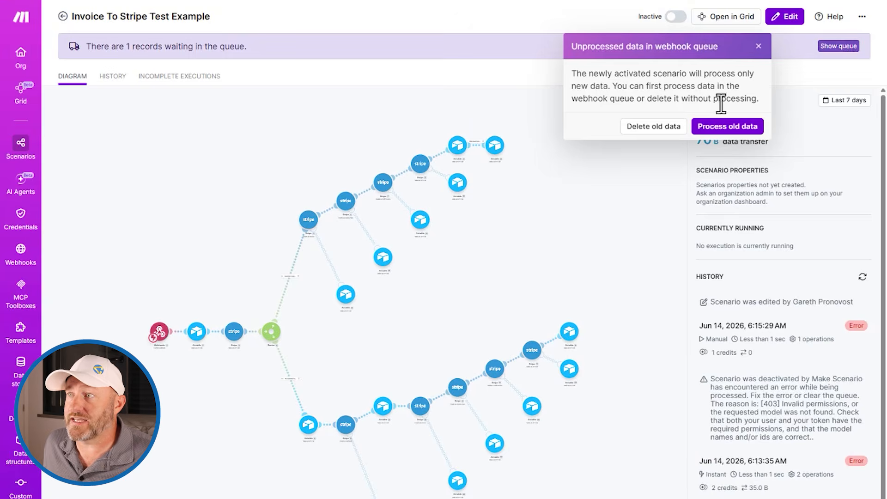
left_click(730, 125)
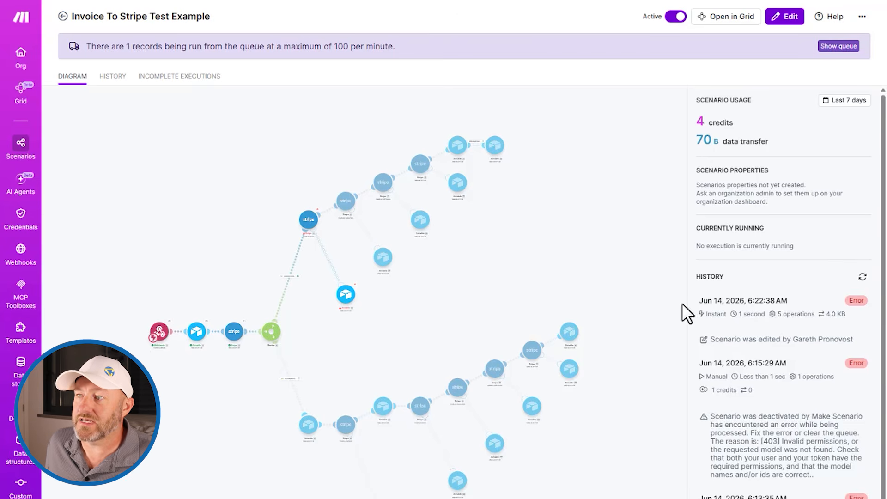
- Open the 6:22:38 AM failed run and send Claude its run ID with "Please review this log - I have another failure:"
left_click(778, 314)
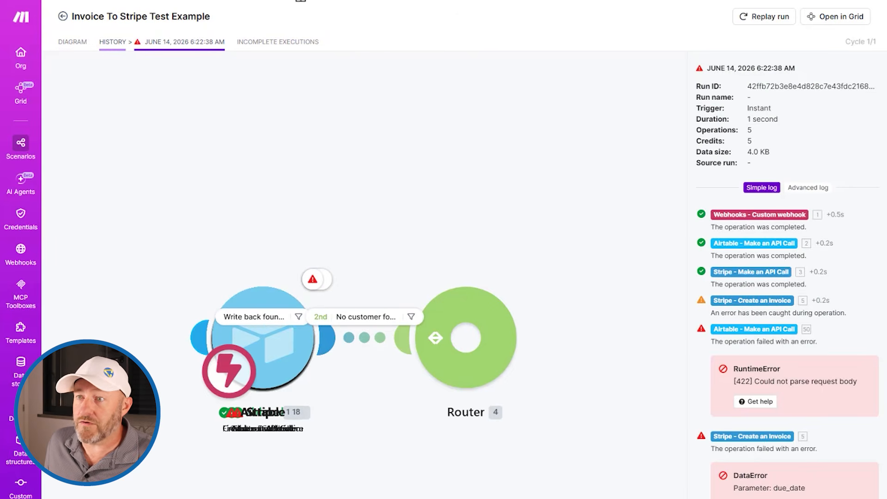
left_click(348, 1)
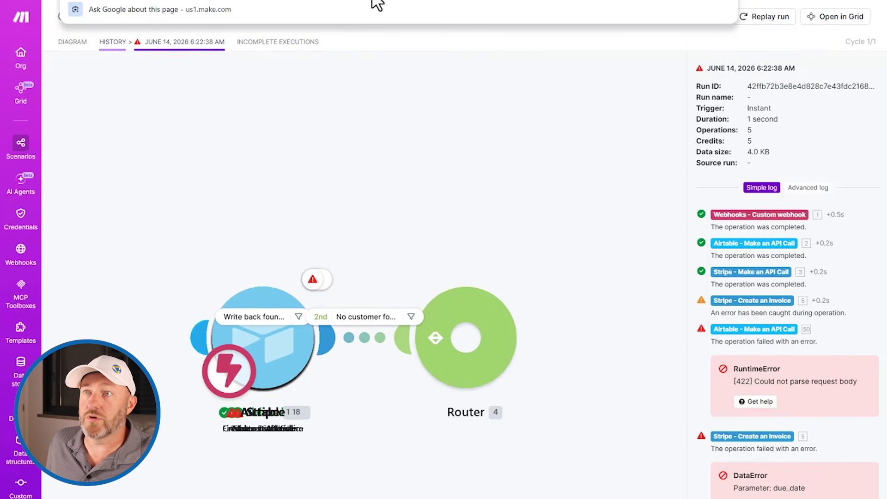
left_click(305, 1)
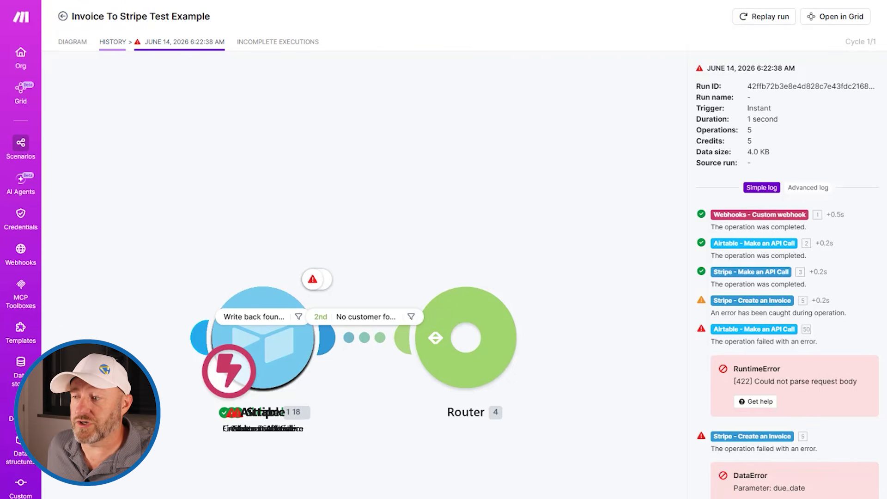
key("alt+Tab")
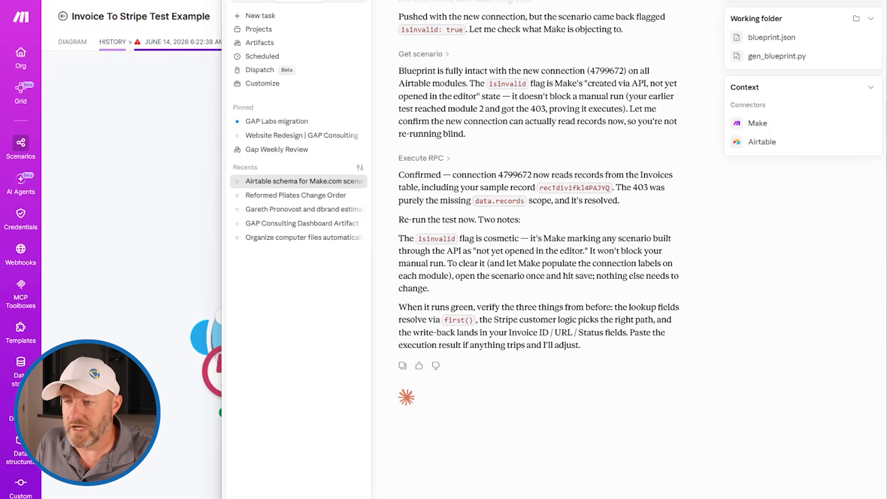
key("Return")
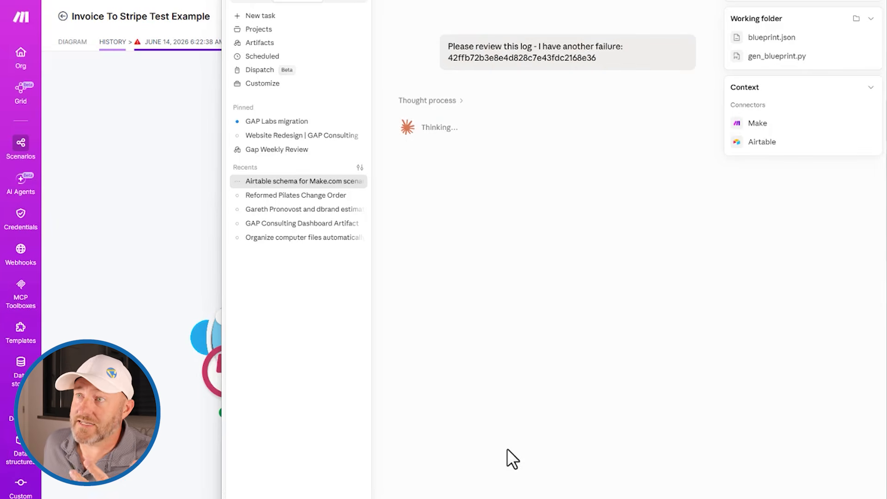
scroll(514, 273, "up", 2)
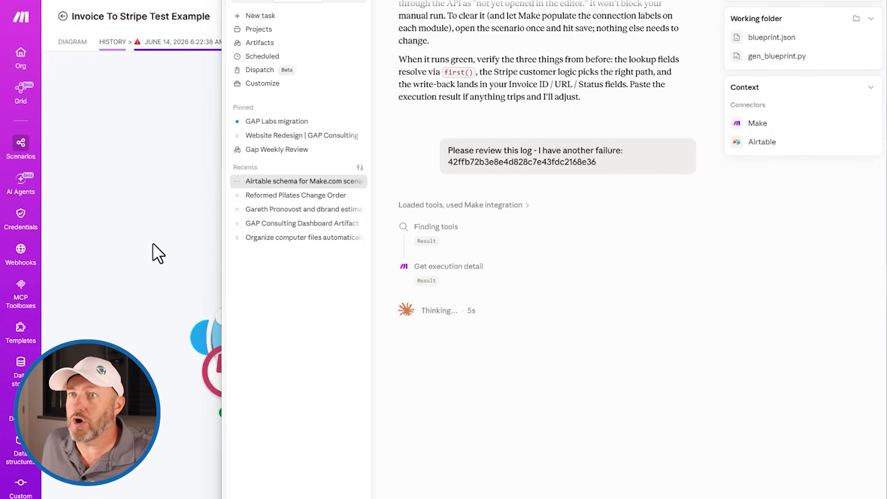
- Switch to Make, return to the Invoice To Stripe Test Example diagram, and open the scenario for editing
left_click(146, 227)
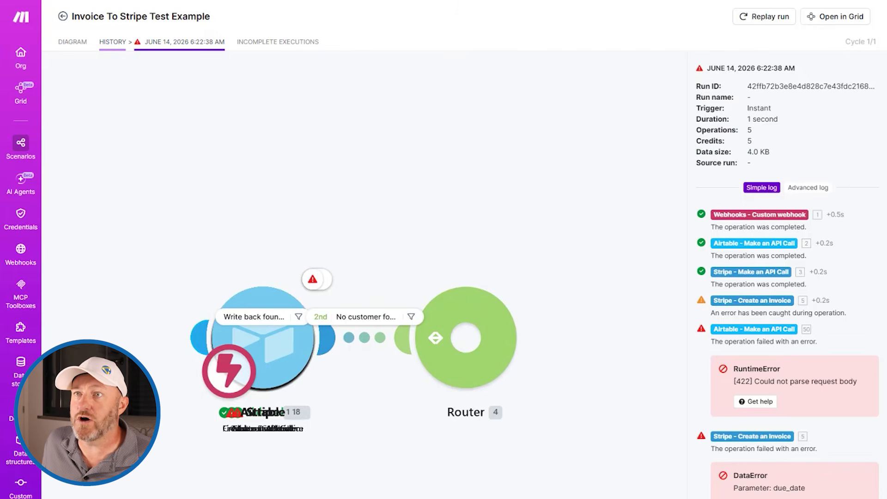
left_click(72, 43)
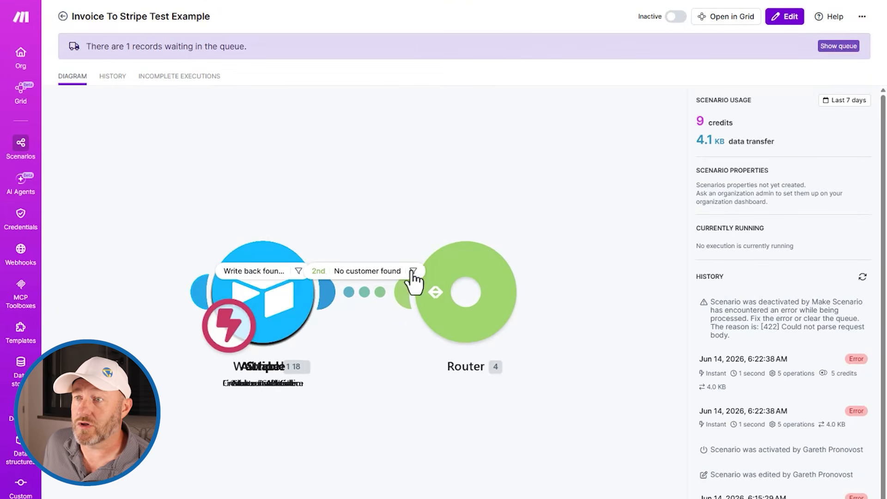
left_click(792, 18)
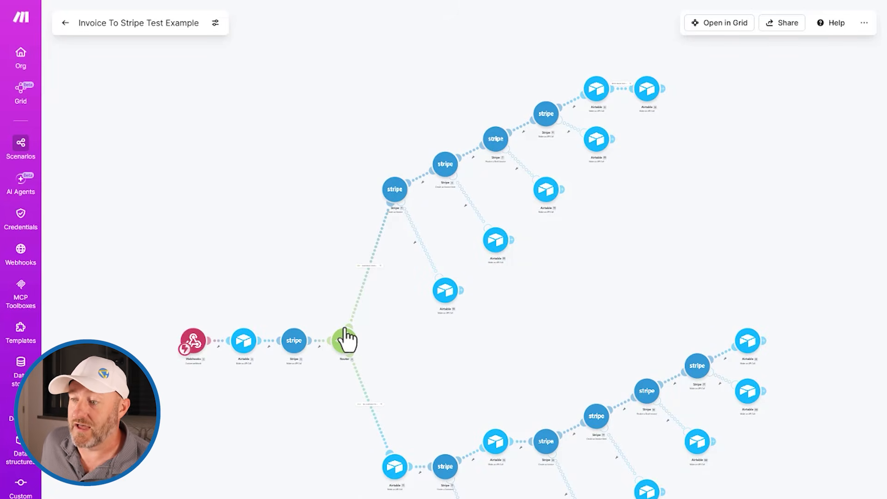
key("alt+Tab")
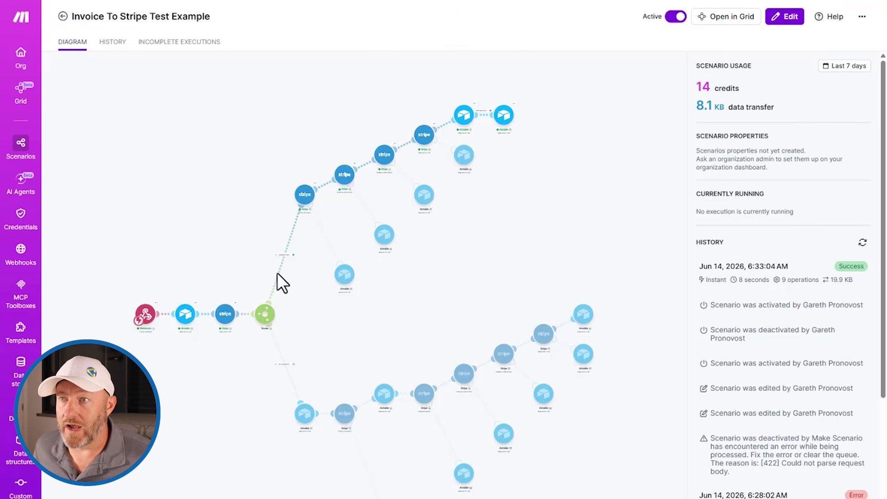
- Open the 6:33:04 AM run's details and examine the Stripe and Airtable modules along its upper route
left_click(748, 264)
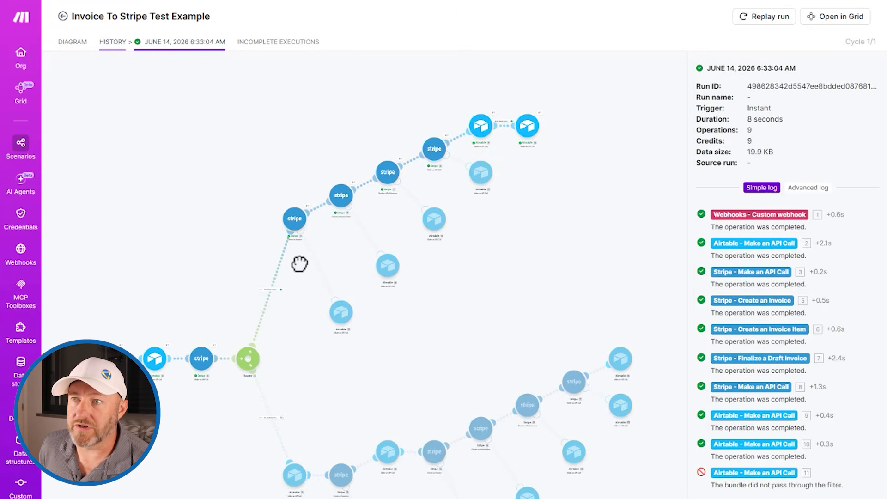
scroll(300, 263, "up", 5)
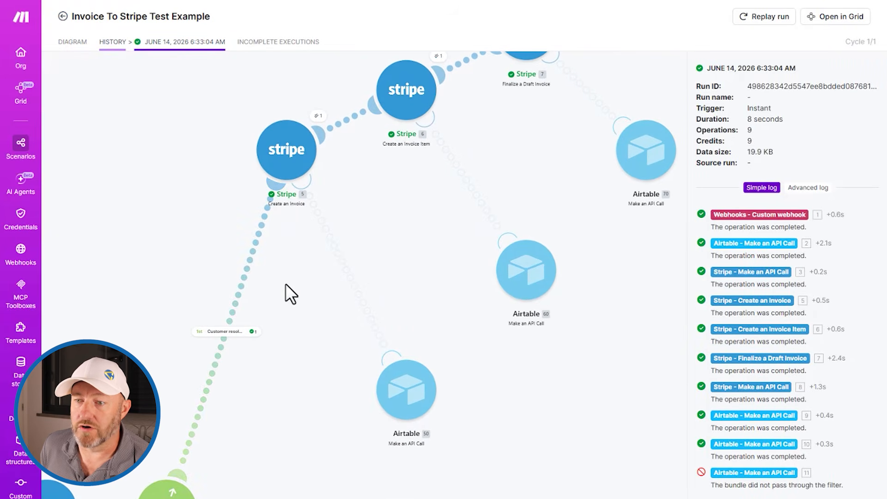
left_click_drag(283, 283, 142, 472)
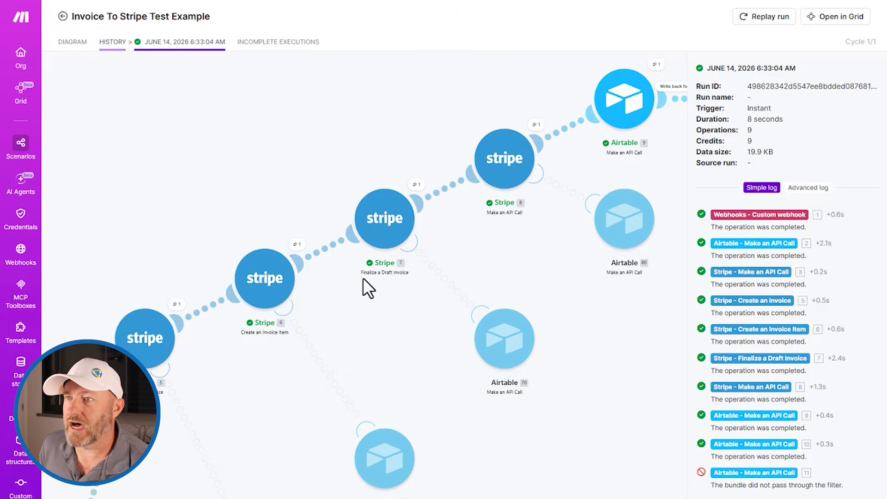
left_click_drag(540, 220, 568, 364)
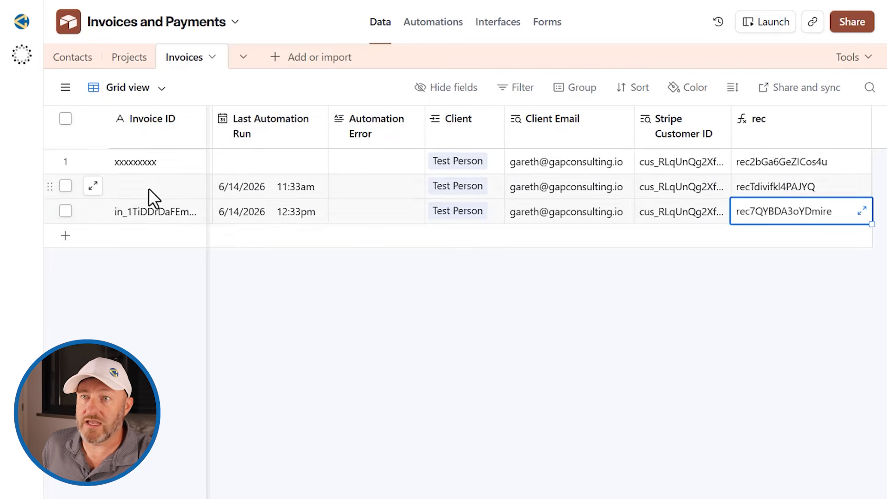
- In the Airtable Invoices table, check the $50.00 invoice's status and written-back links, and open its Hosted Invoice URL
scroll(157, 185, "left", 10)
left_click(344, 336)
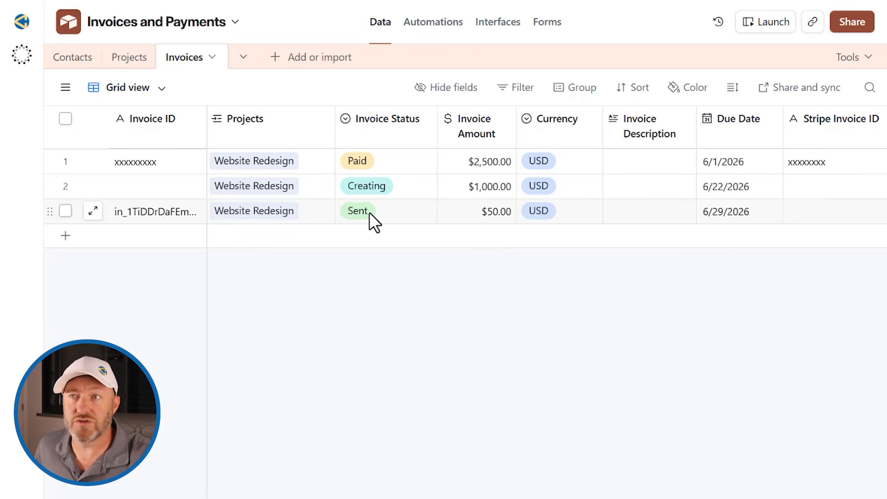
scroll(373, 211, "right", 5)
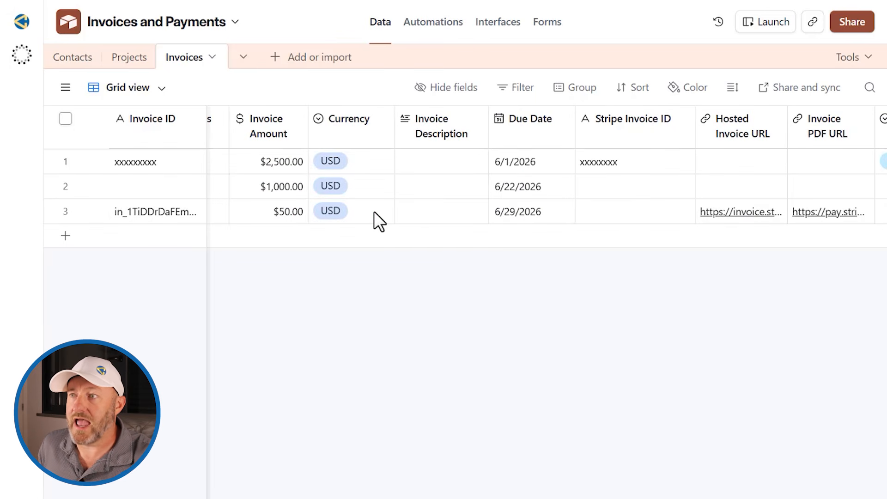
scroll(373, 212, "right", 5)
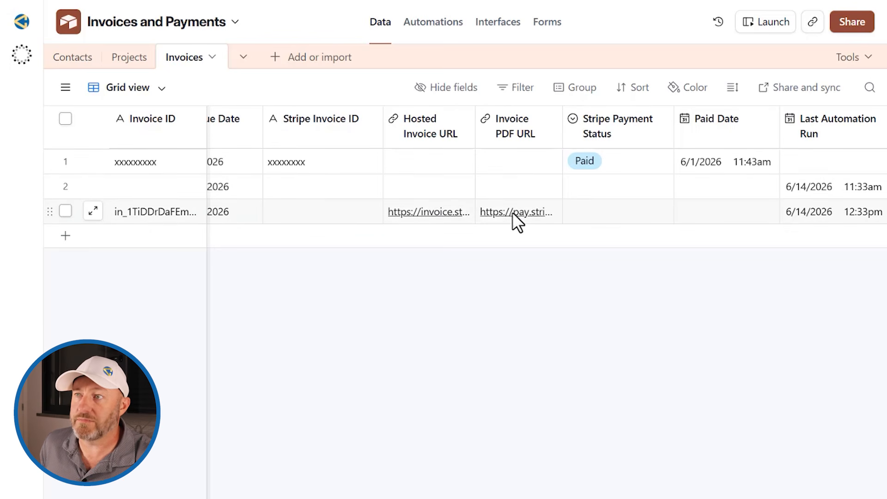
left_click(443, 217)
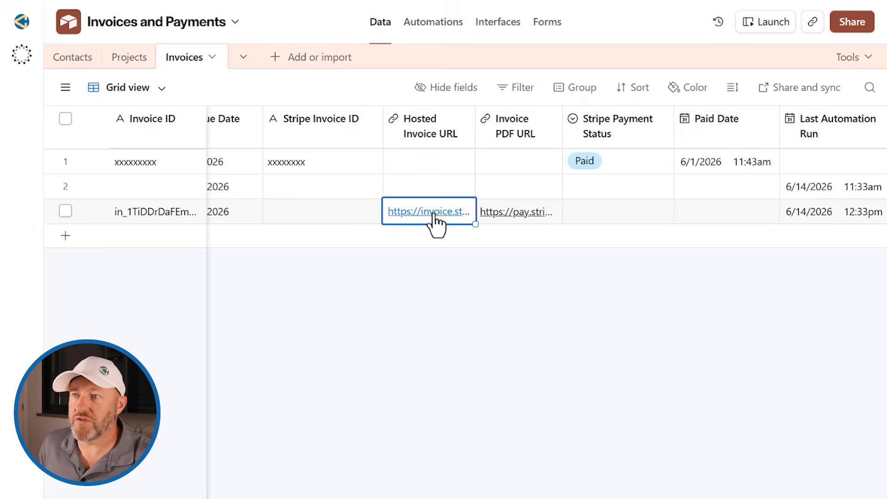
left_click(434, 215)
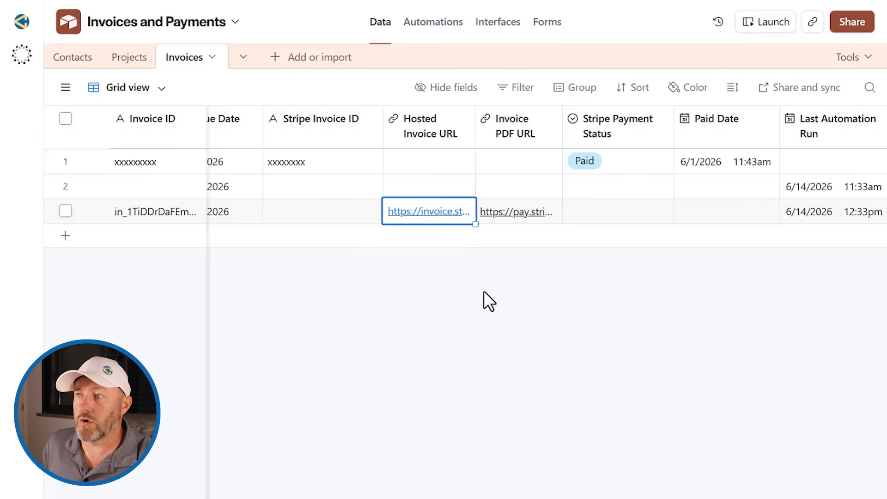
- Widen the Stripe Customer ID column in the Invoices table to fit the full IDs
scroll(504, 229, "right", 5)
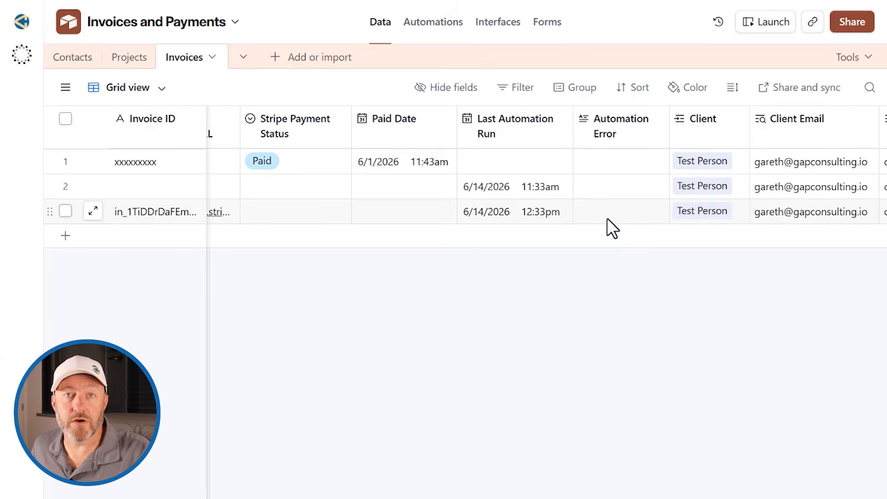
scroll(606, 218, "right", 5)
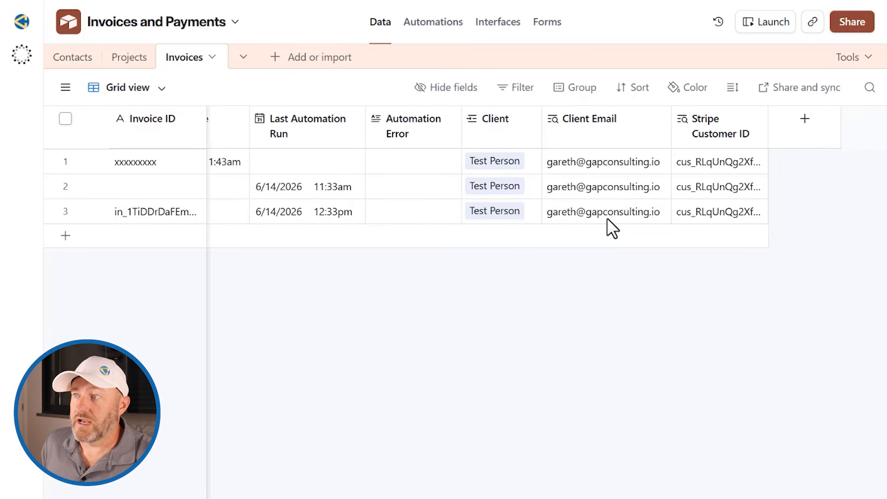
left_click_drag(765, 135, 809, 136)
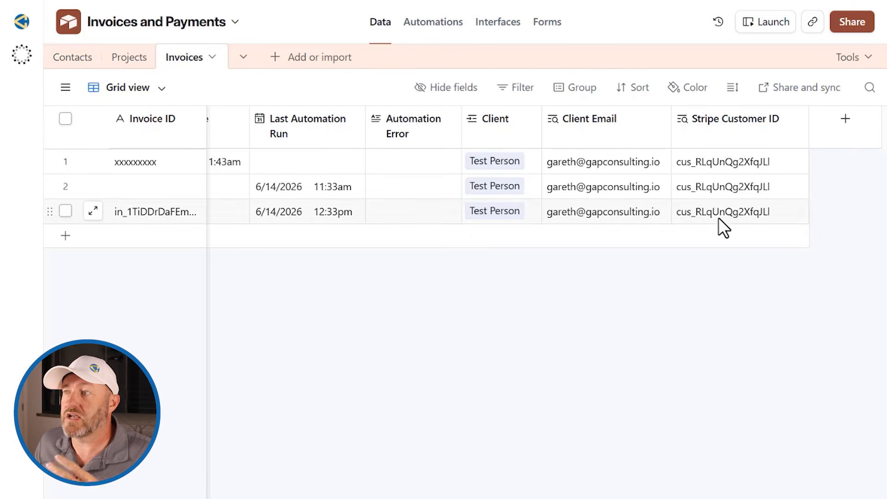
- In the Contacts table, check the test contact's Stripe Customer ID and expand the contact's record
left_click(72, 59)
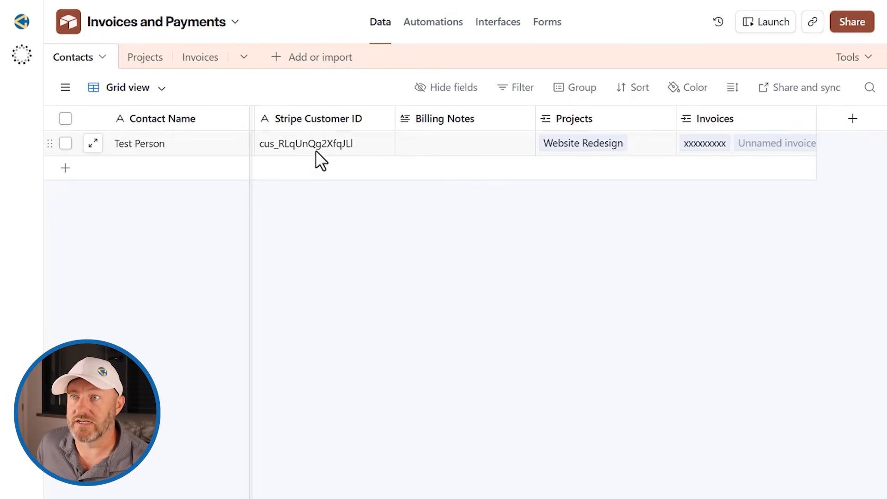
left_click(310, 151)
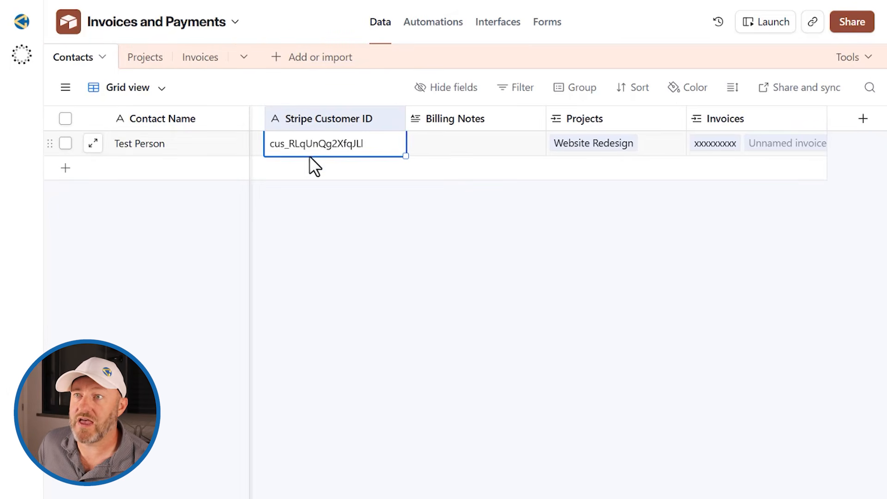
left_click(92, 143)
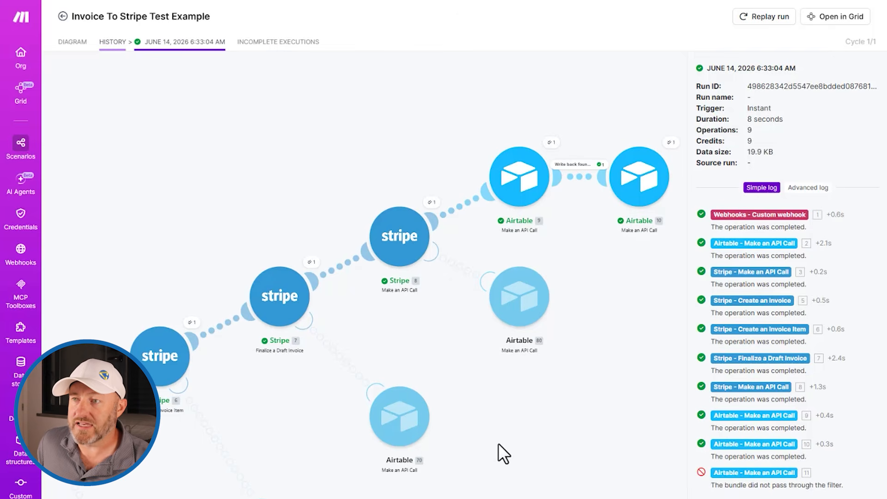
- Switch to the 6:33:04 AM run in Make and compare both customer routes across the whole scenario diagram
scroll(498, 443, "down", 5)
left_click_drag(470, 475, 526, 273)
scroll(526, 273, "down", 5)
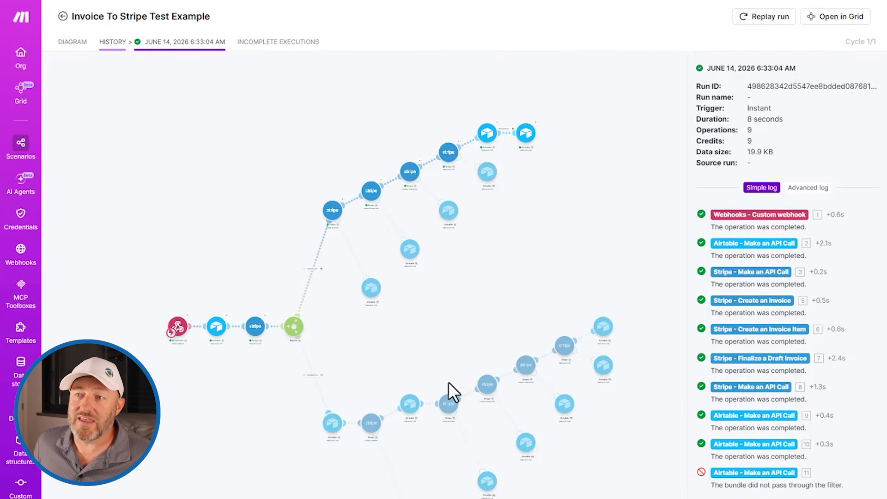